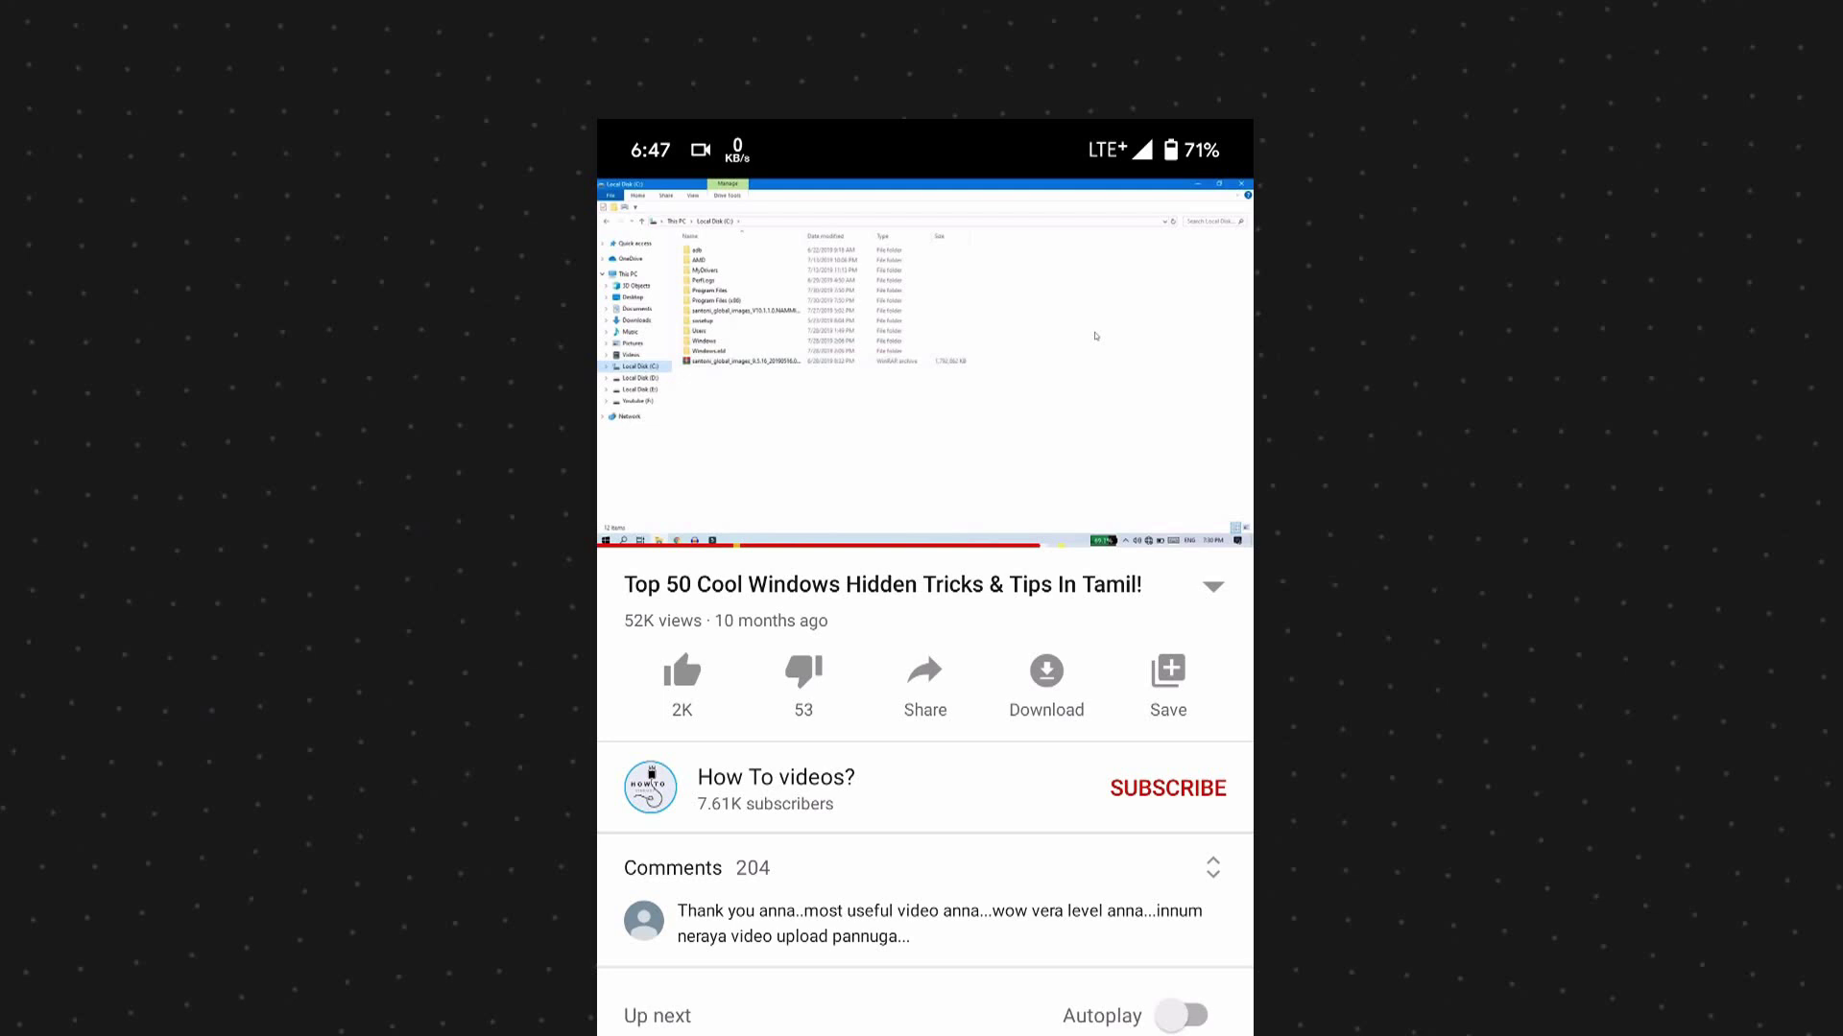
Like the Top 50 Cool Windows Hidden Tricks & Tips video on YouTube
{"action": "left_click", "coordinate": [681, 672]}
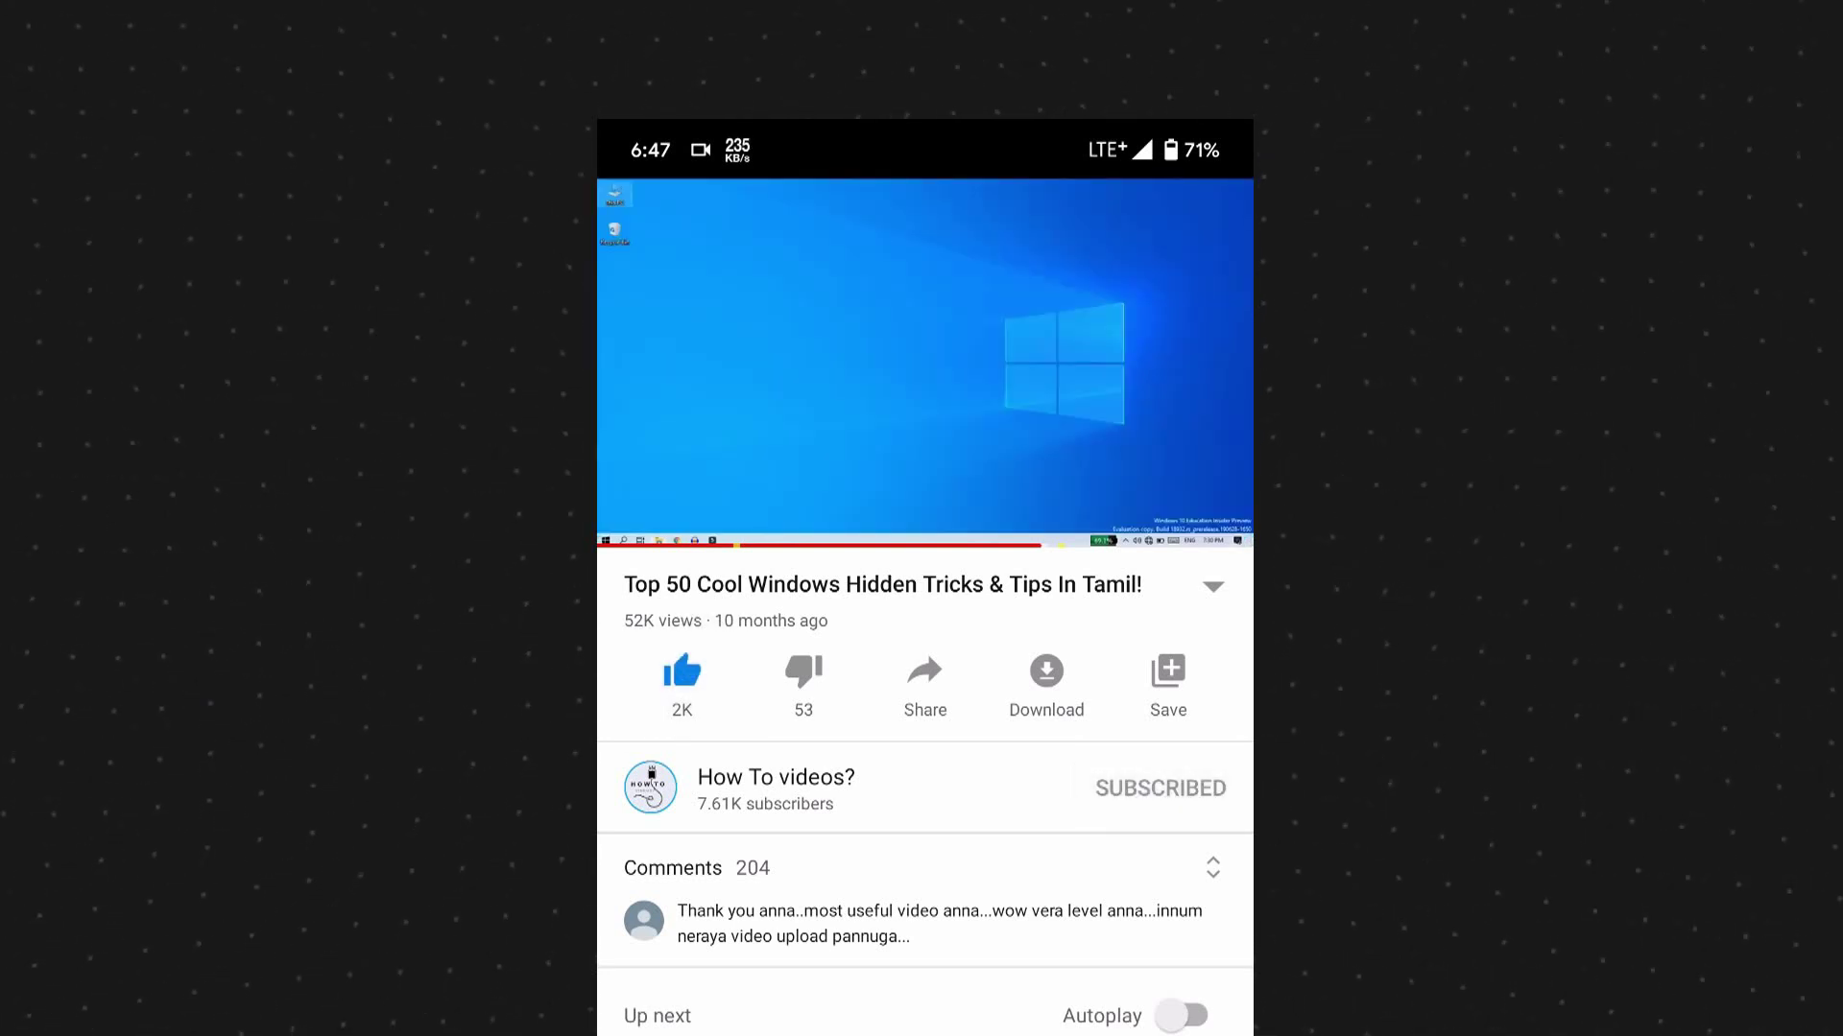
Set the subscribed channel's bell notifications to All
{"action": "left_click", "coordinate": [1212, 788]}
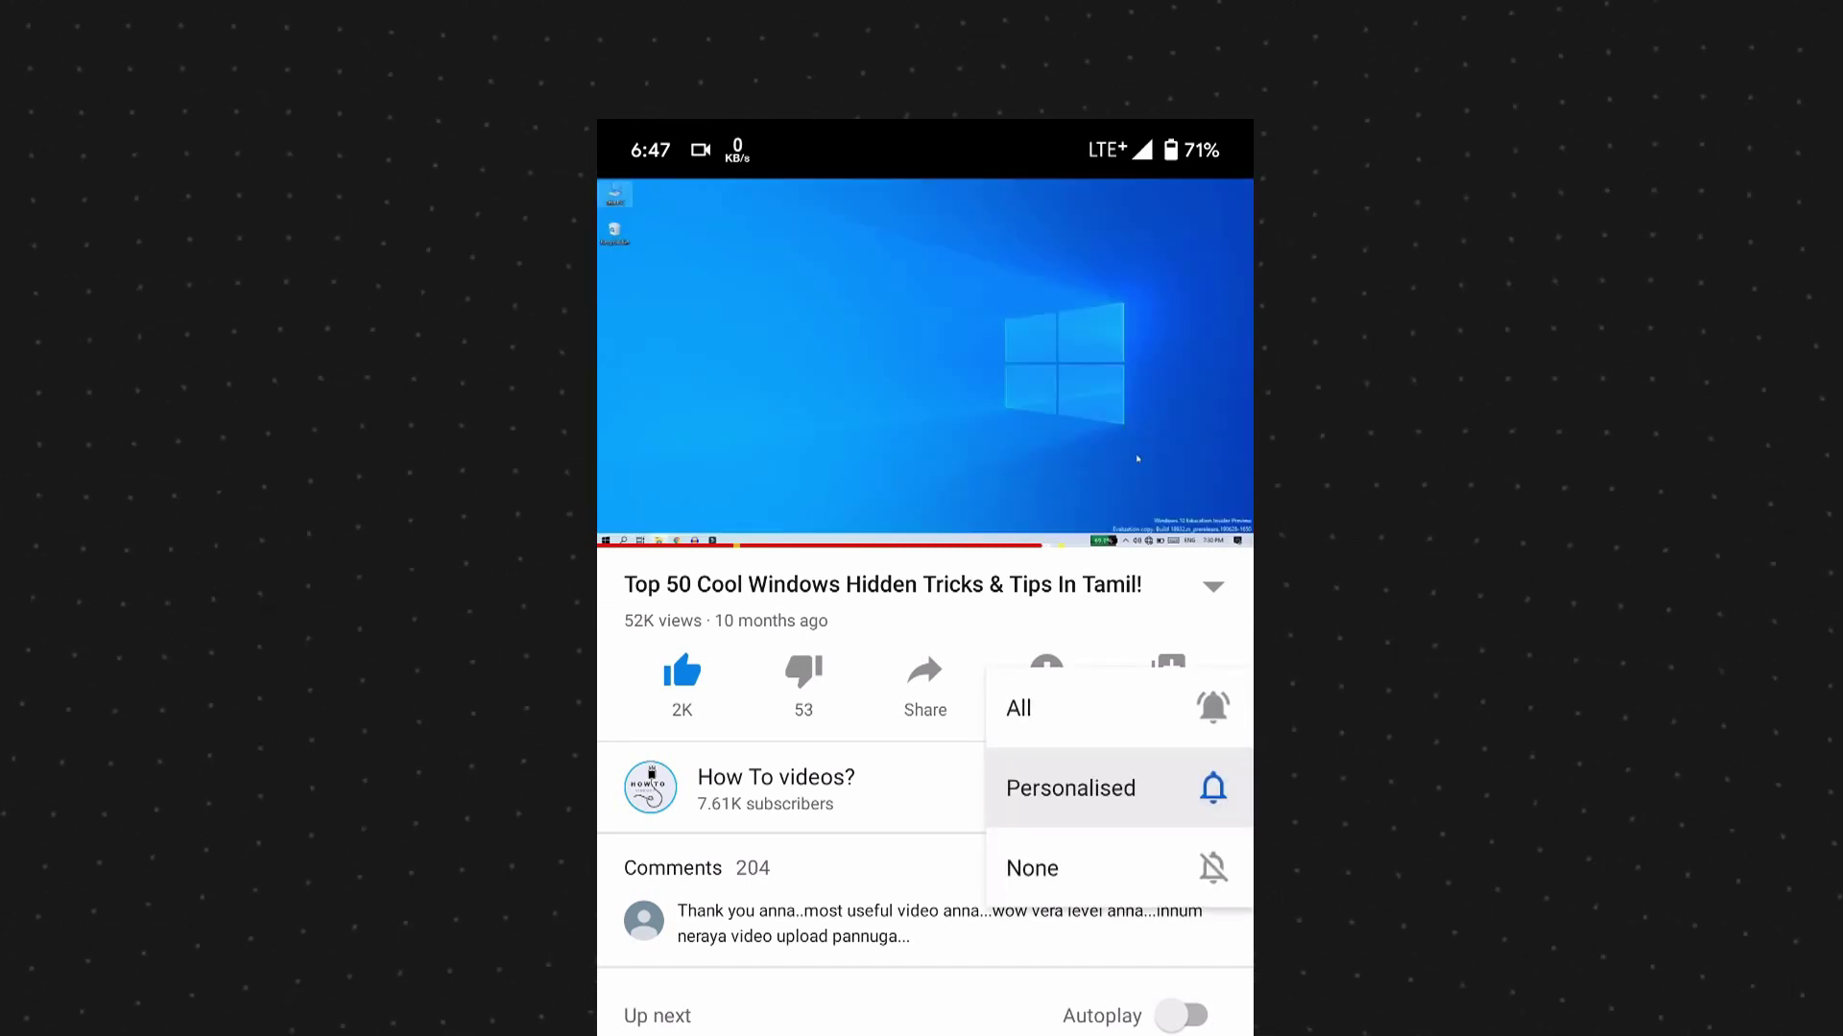
{"action": "left_click", "coordinate": [1113, 708]}
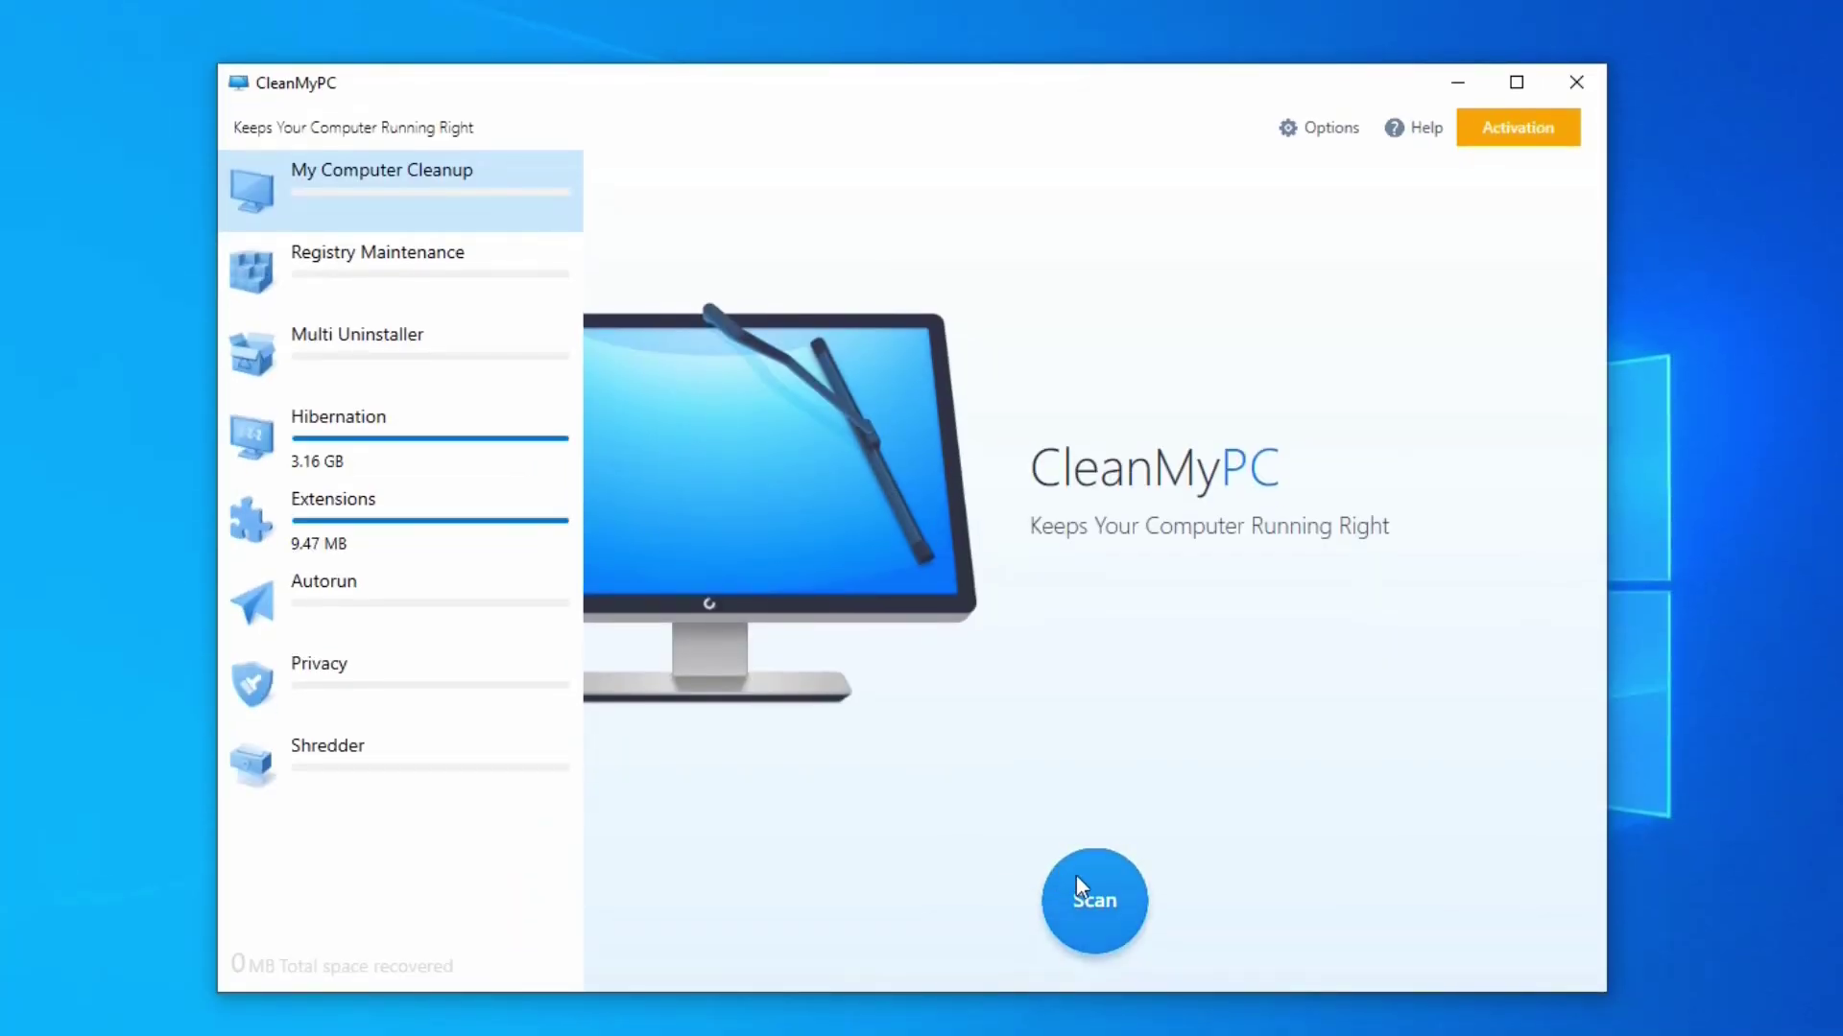
Run the CleanMyPC junk scan and Registry Maintenance scan, then go to Multi Uninstaller
{"action": "left_click", "coordinate": [1102, 879]}
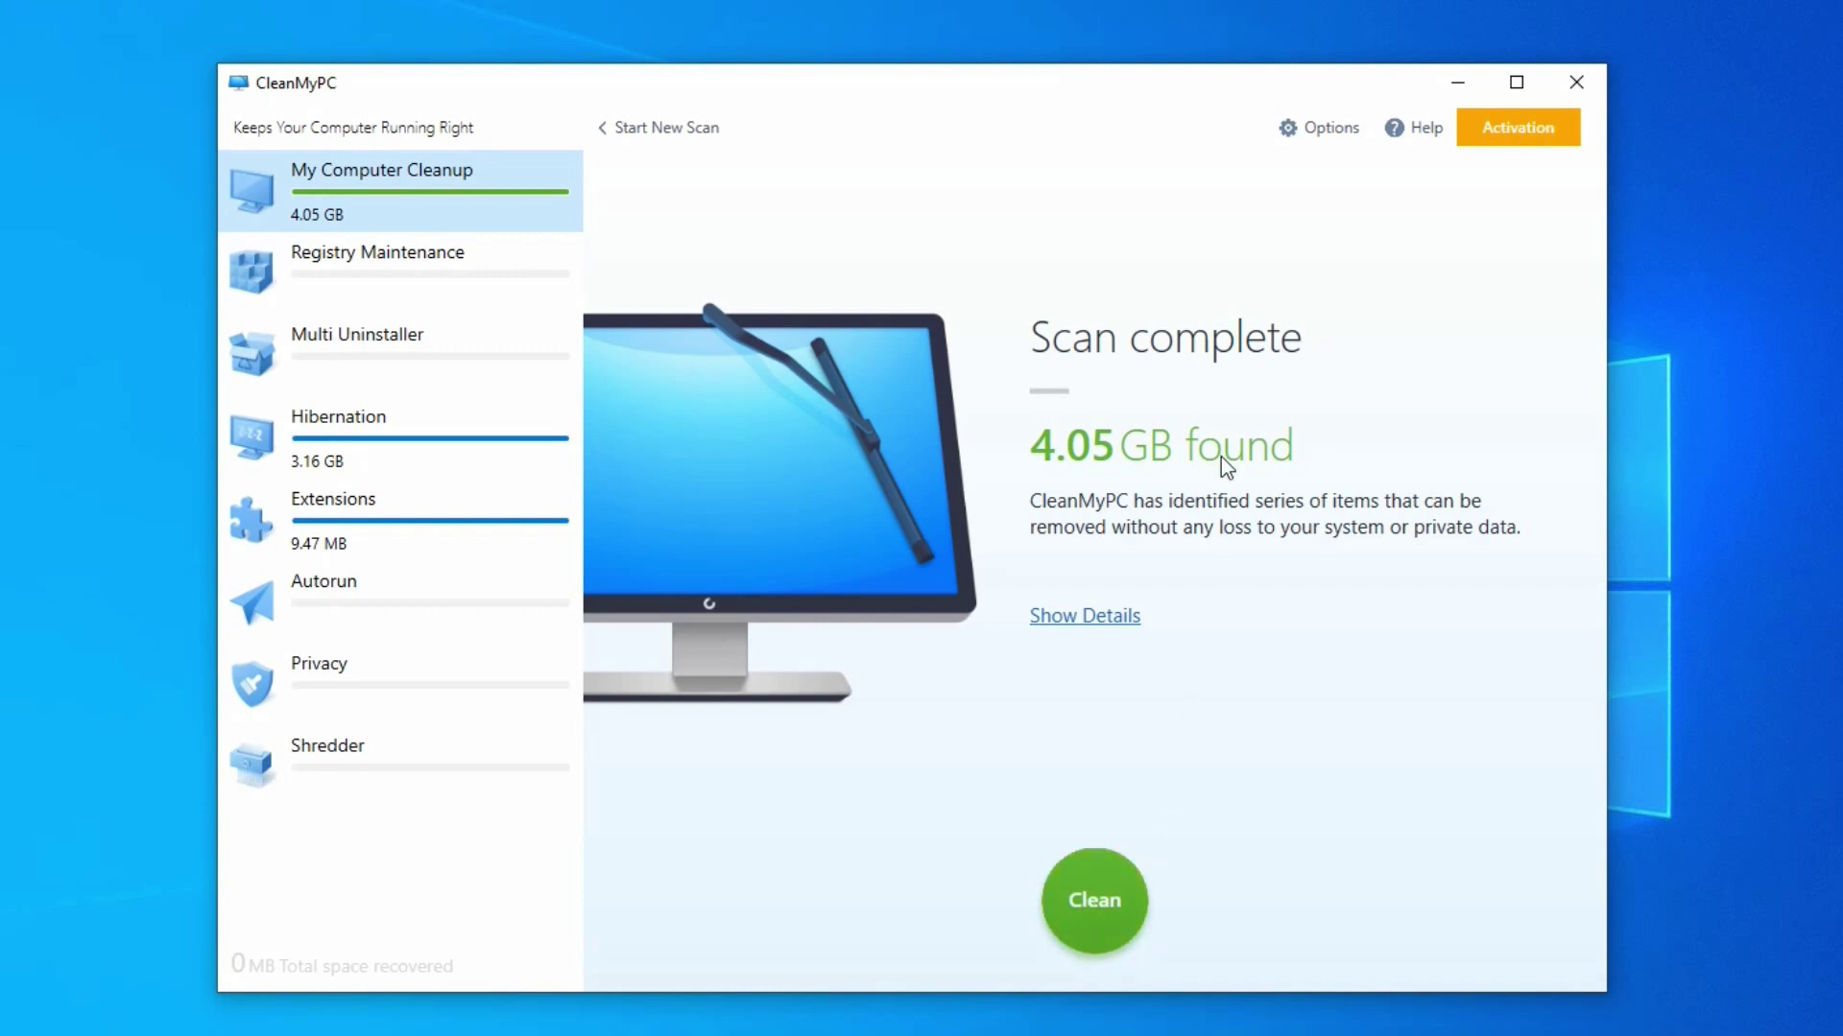
{"action": "left_click", "coordinate": [466, 269]}
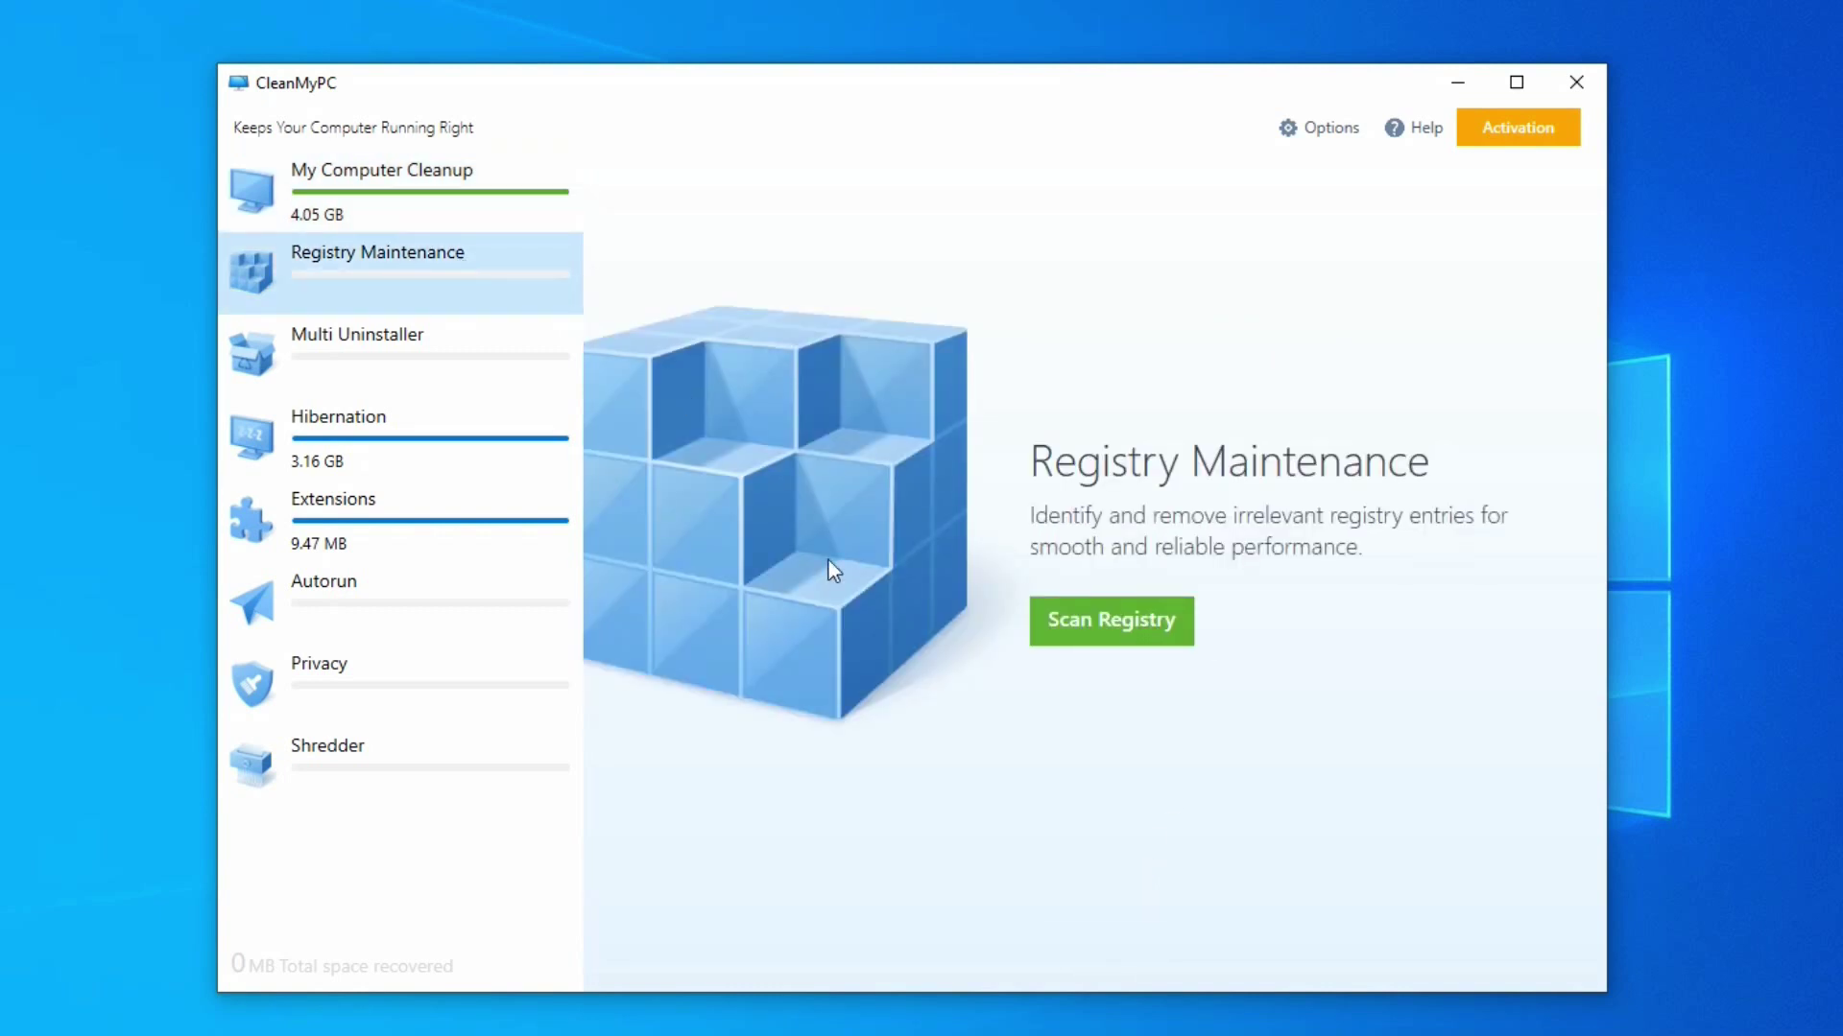
{"action": "left_click", "coordinate": [1068, 630]}
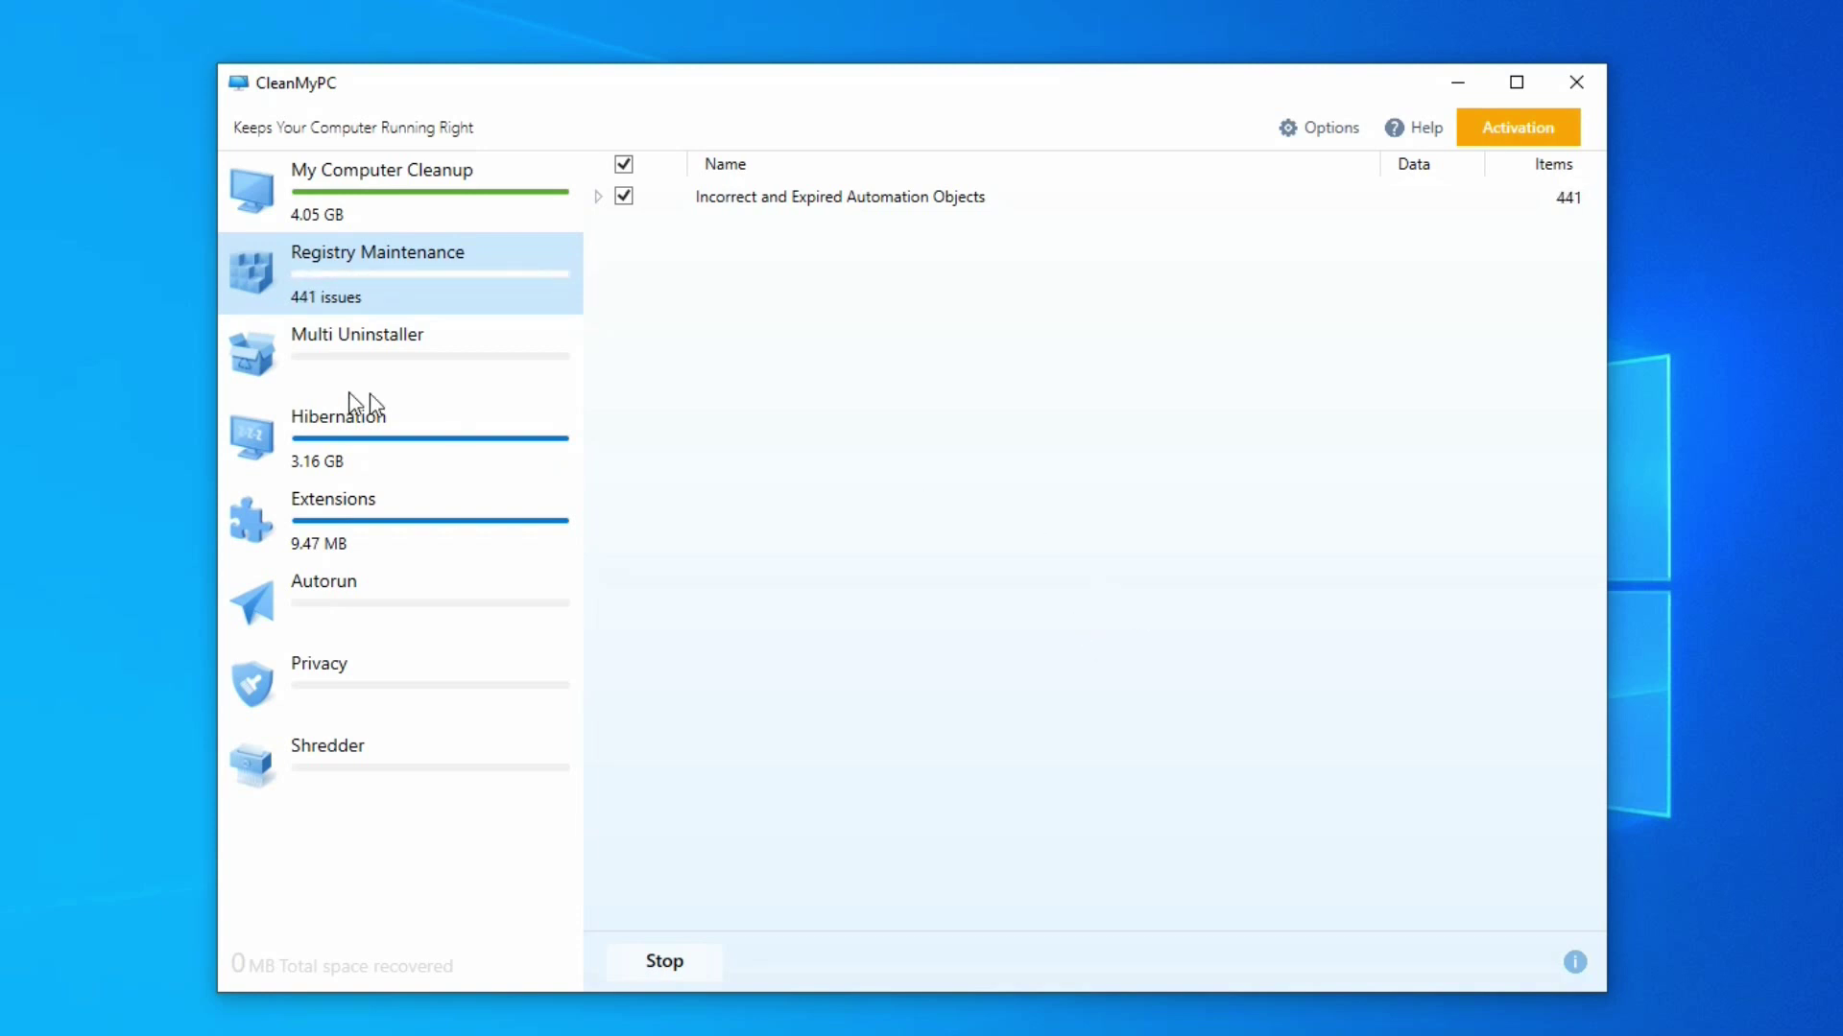
{"action": "left_click", "coordinate": [357, 336]}
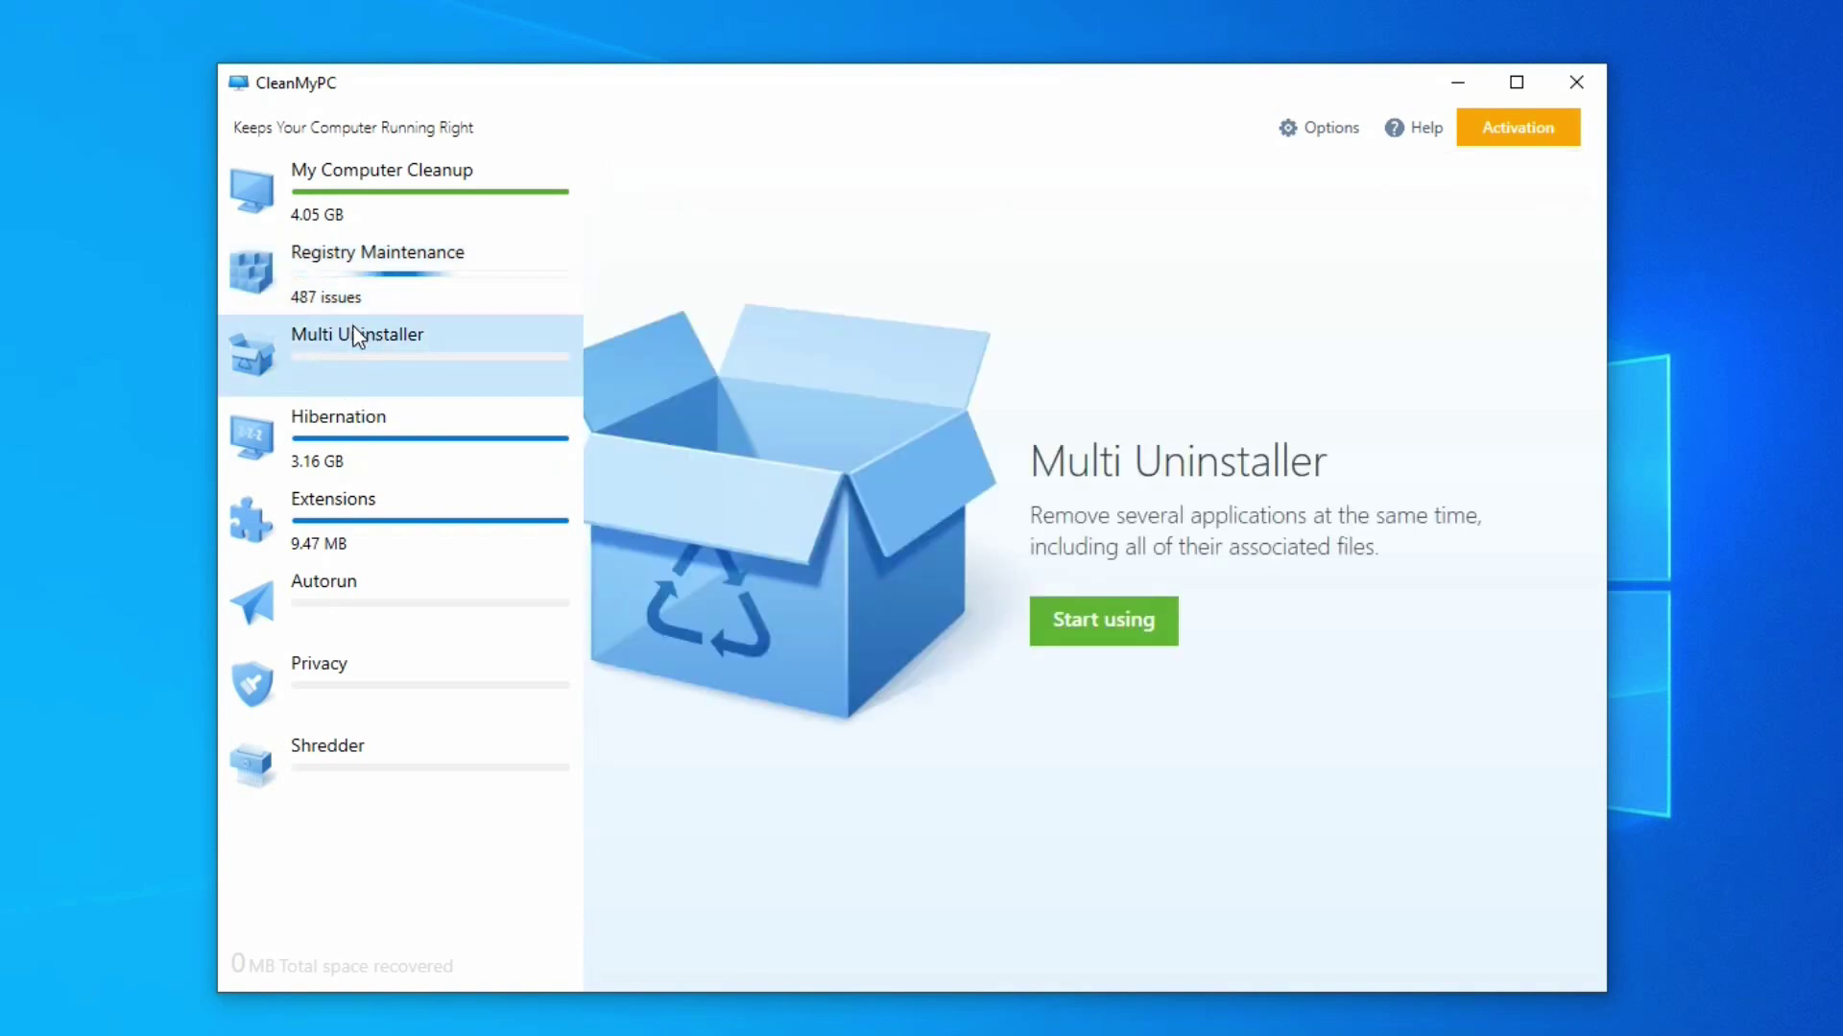
Tick Microsoft Photos, Solitaire Collection and Sticky Notes in the application list
{"action": "left_click", "coordinate": [1101, 628]}
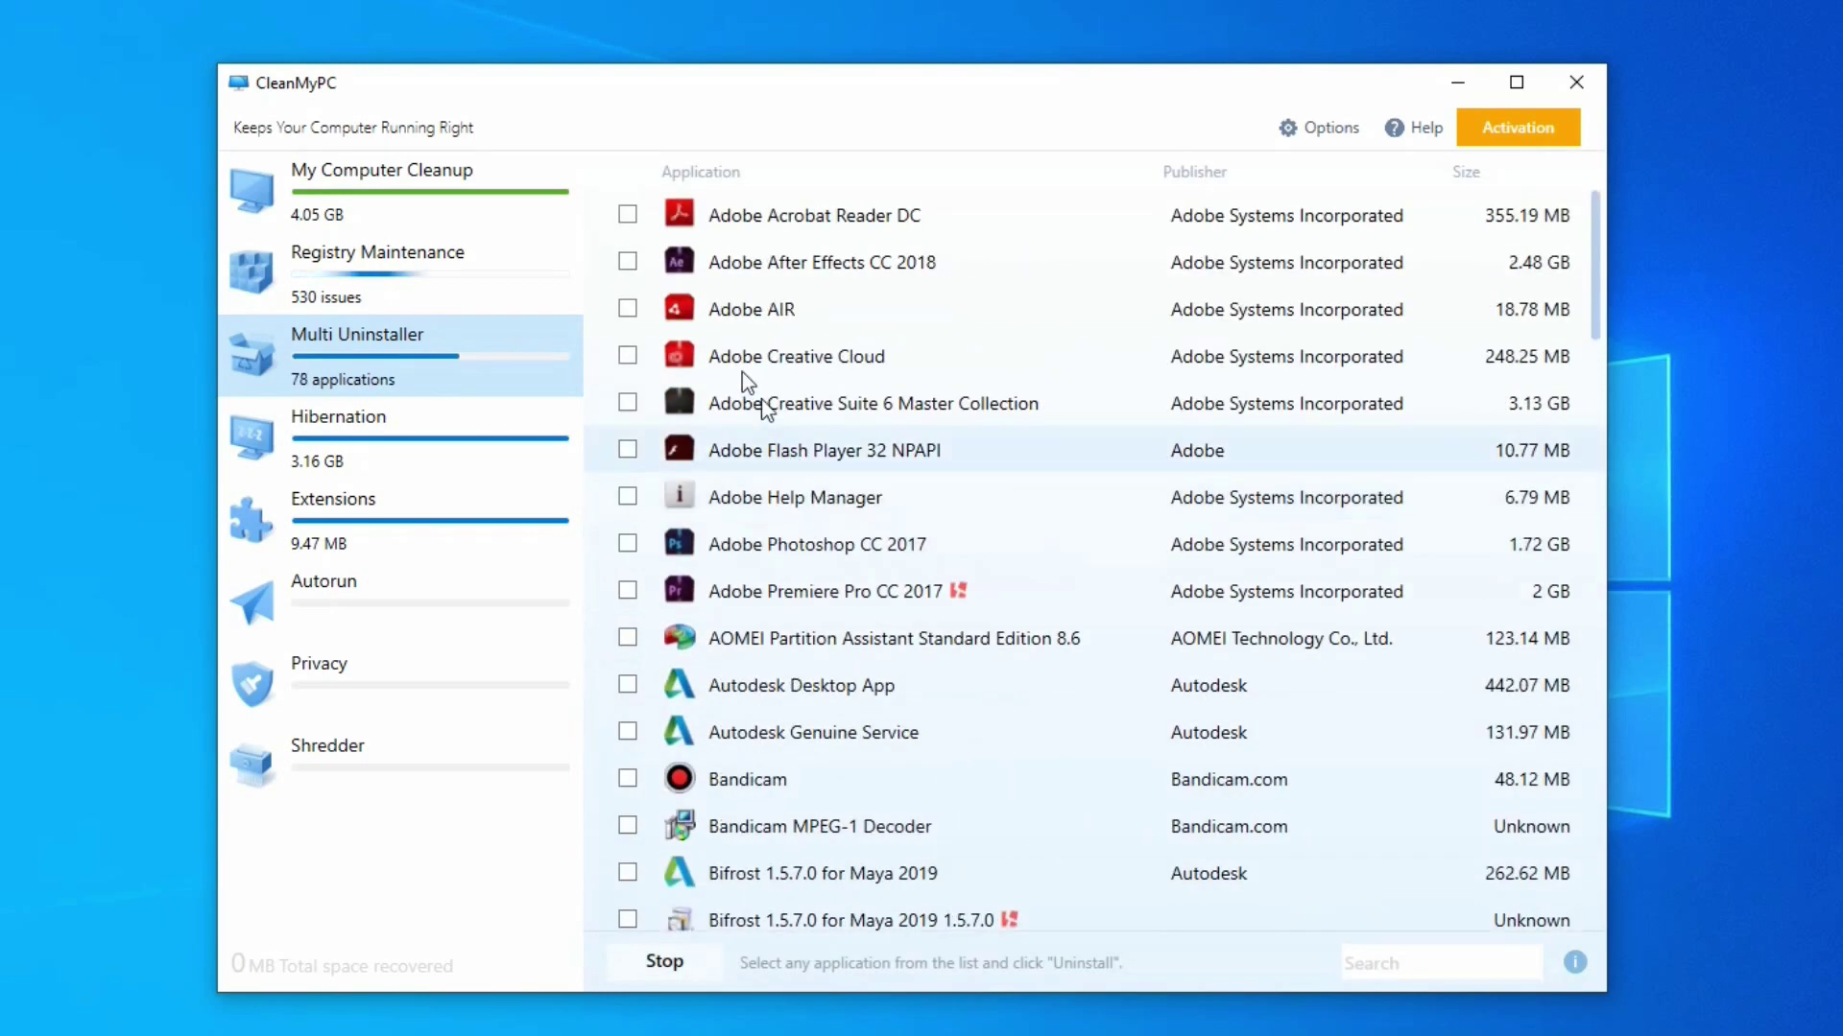
{"action": "scroll", "coordinate": [678, 597], "scroll_direction": "down", "scroll_amount": 15}
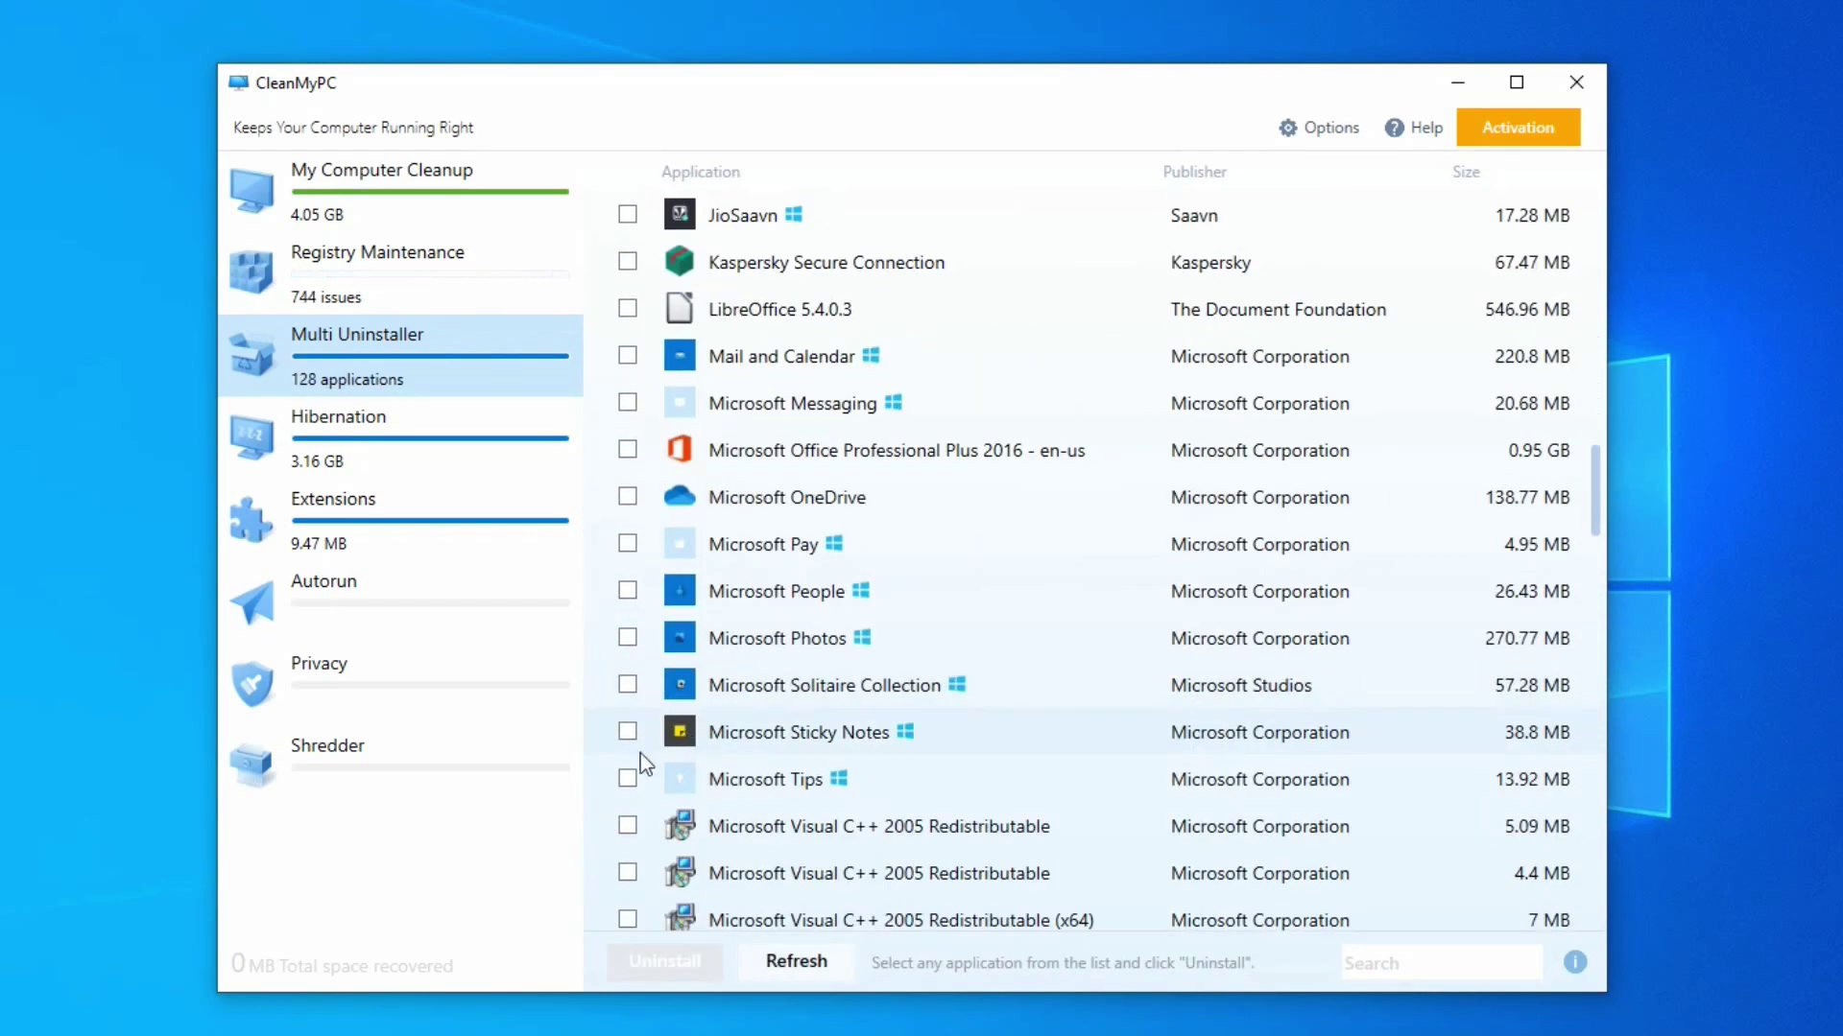
{"action": "left_click", "coordinate": [628, 733]}
{"action": "left_click", "coordinate": [628, 685]}
{"action": "left_click", "coordinate": [630, 639]}
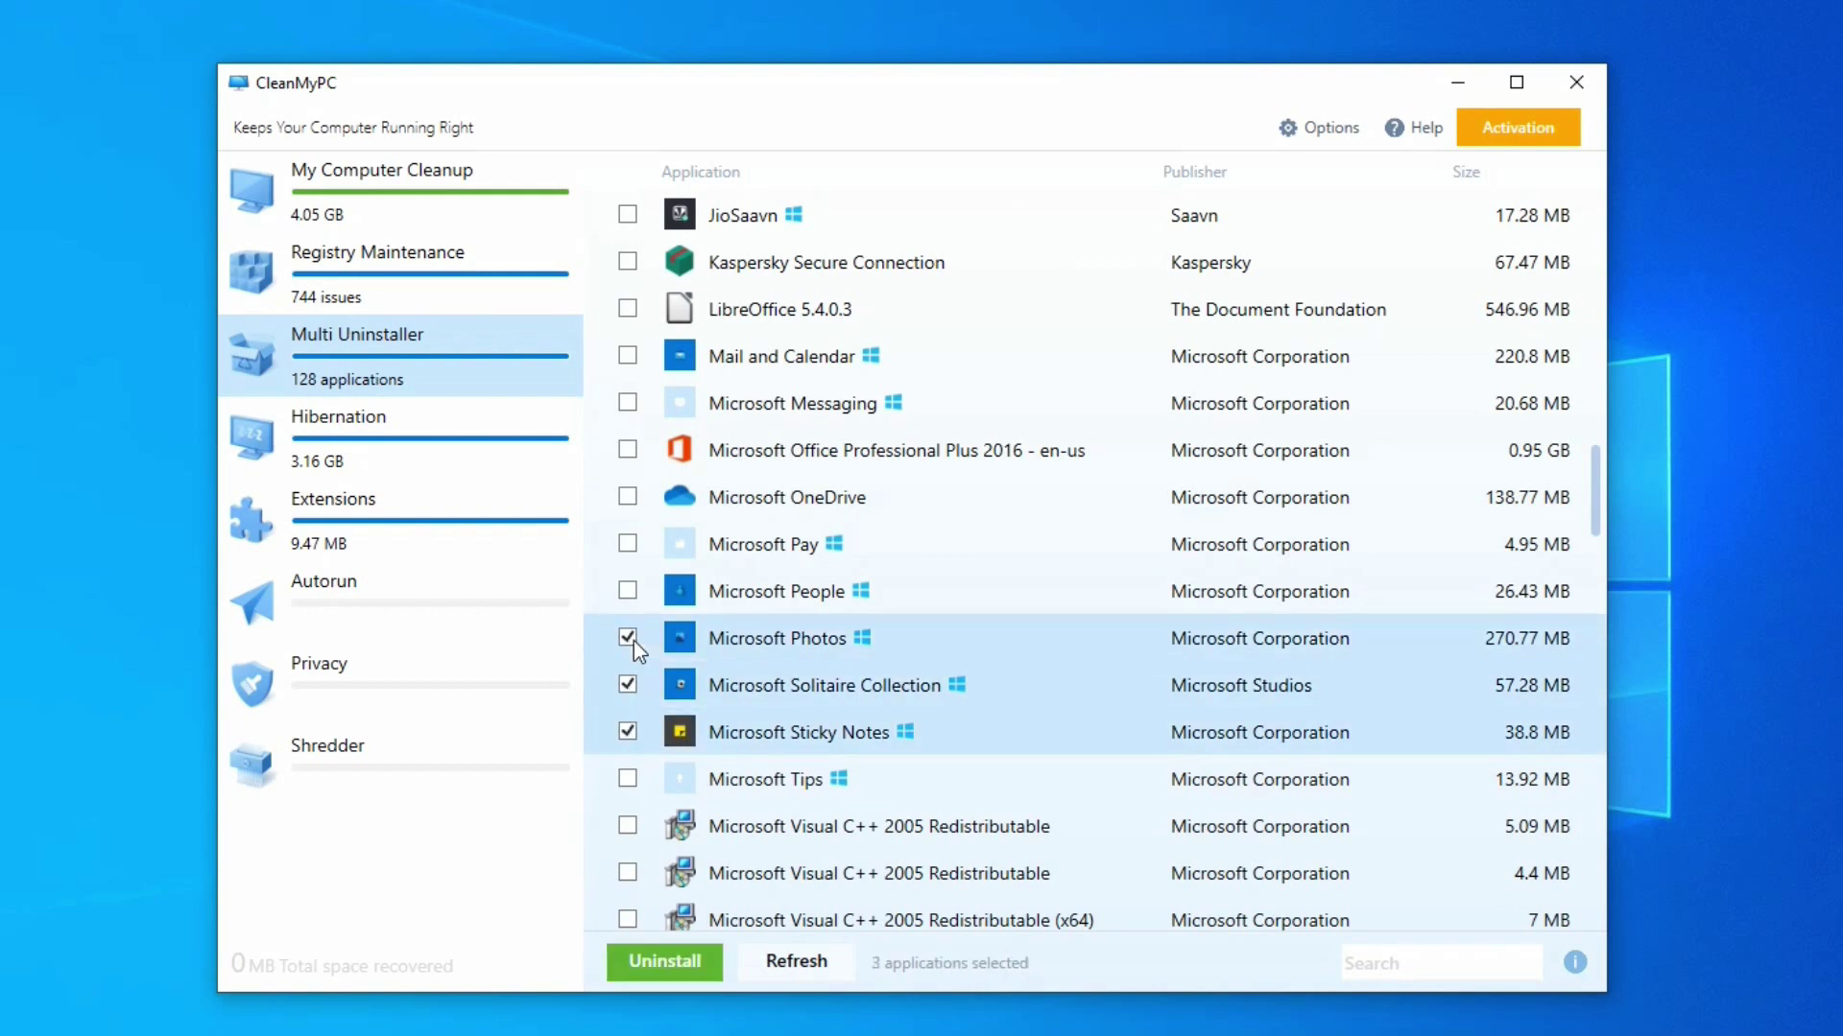
{"action": "left_click", "coordinate": [631, 641]}
{"action": "left_click", "coordinate": [625, 643]}
Tour the Hibernation, Extensions, Autorun, Privacy and Shredder pages
{"action": "left_click", "coordinate": [477, 446]}
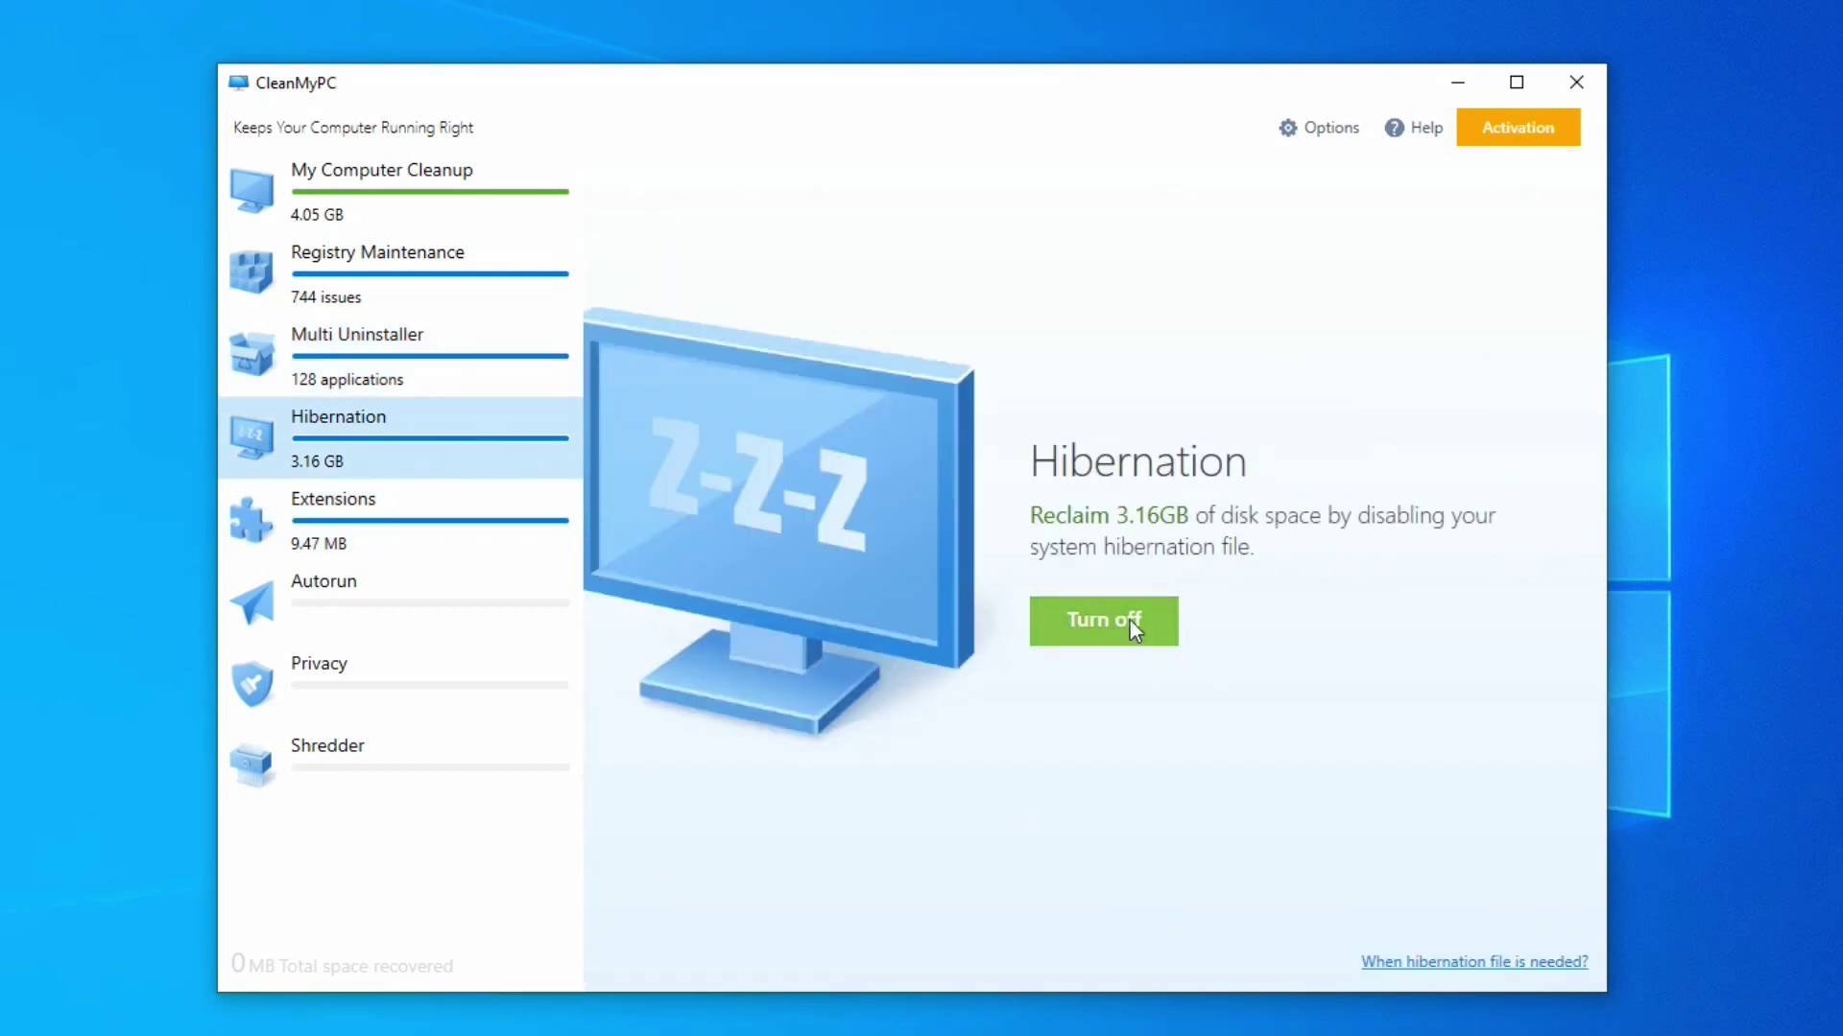
{"action": "left_click", "coordinate": [413, 536]}
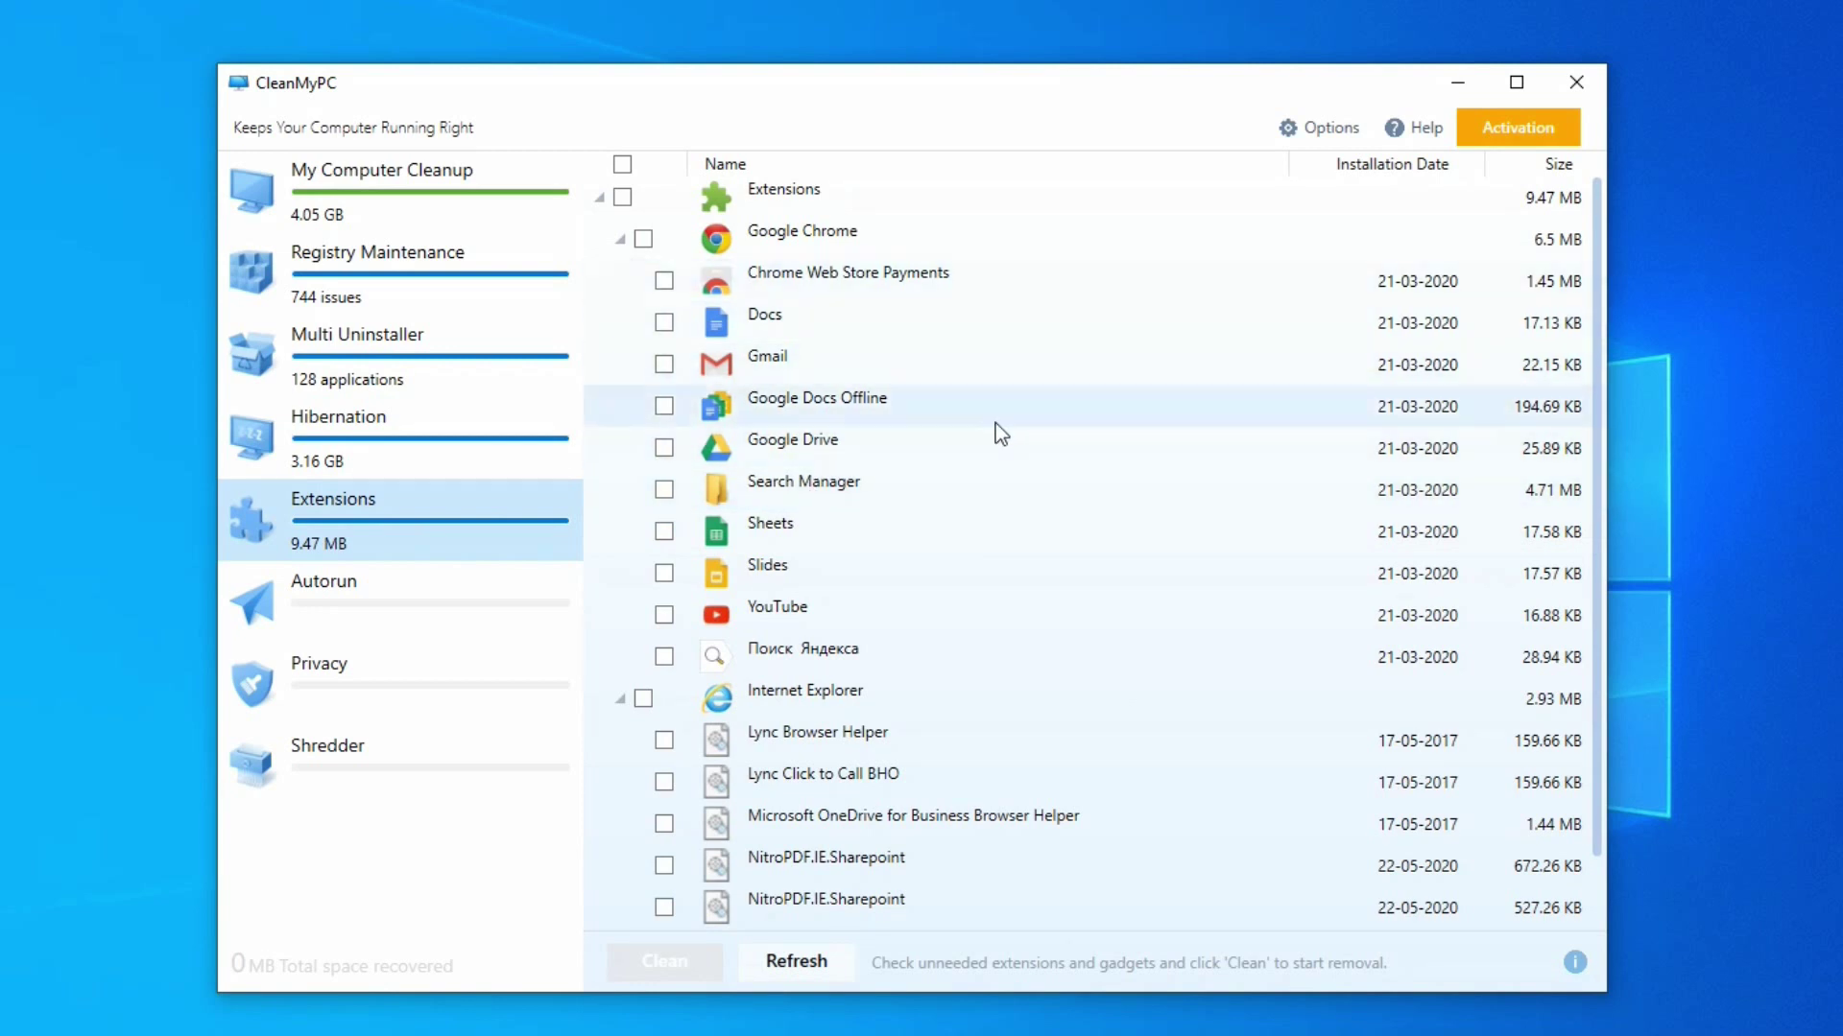
{"action": "scroll", "coordinate": [989, 451], "scroll_direction": "down", "scroll_amount": 1}
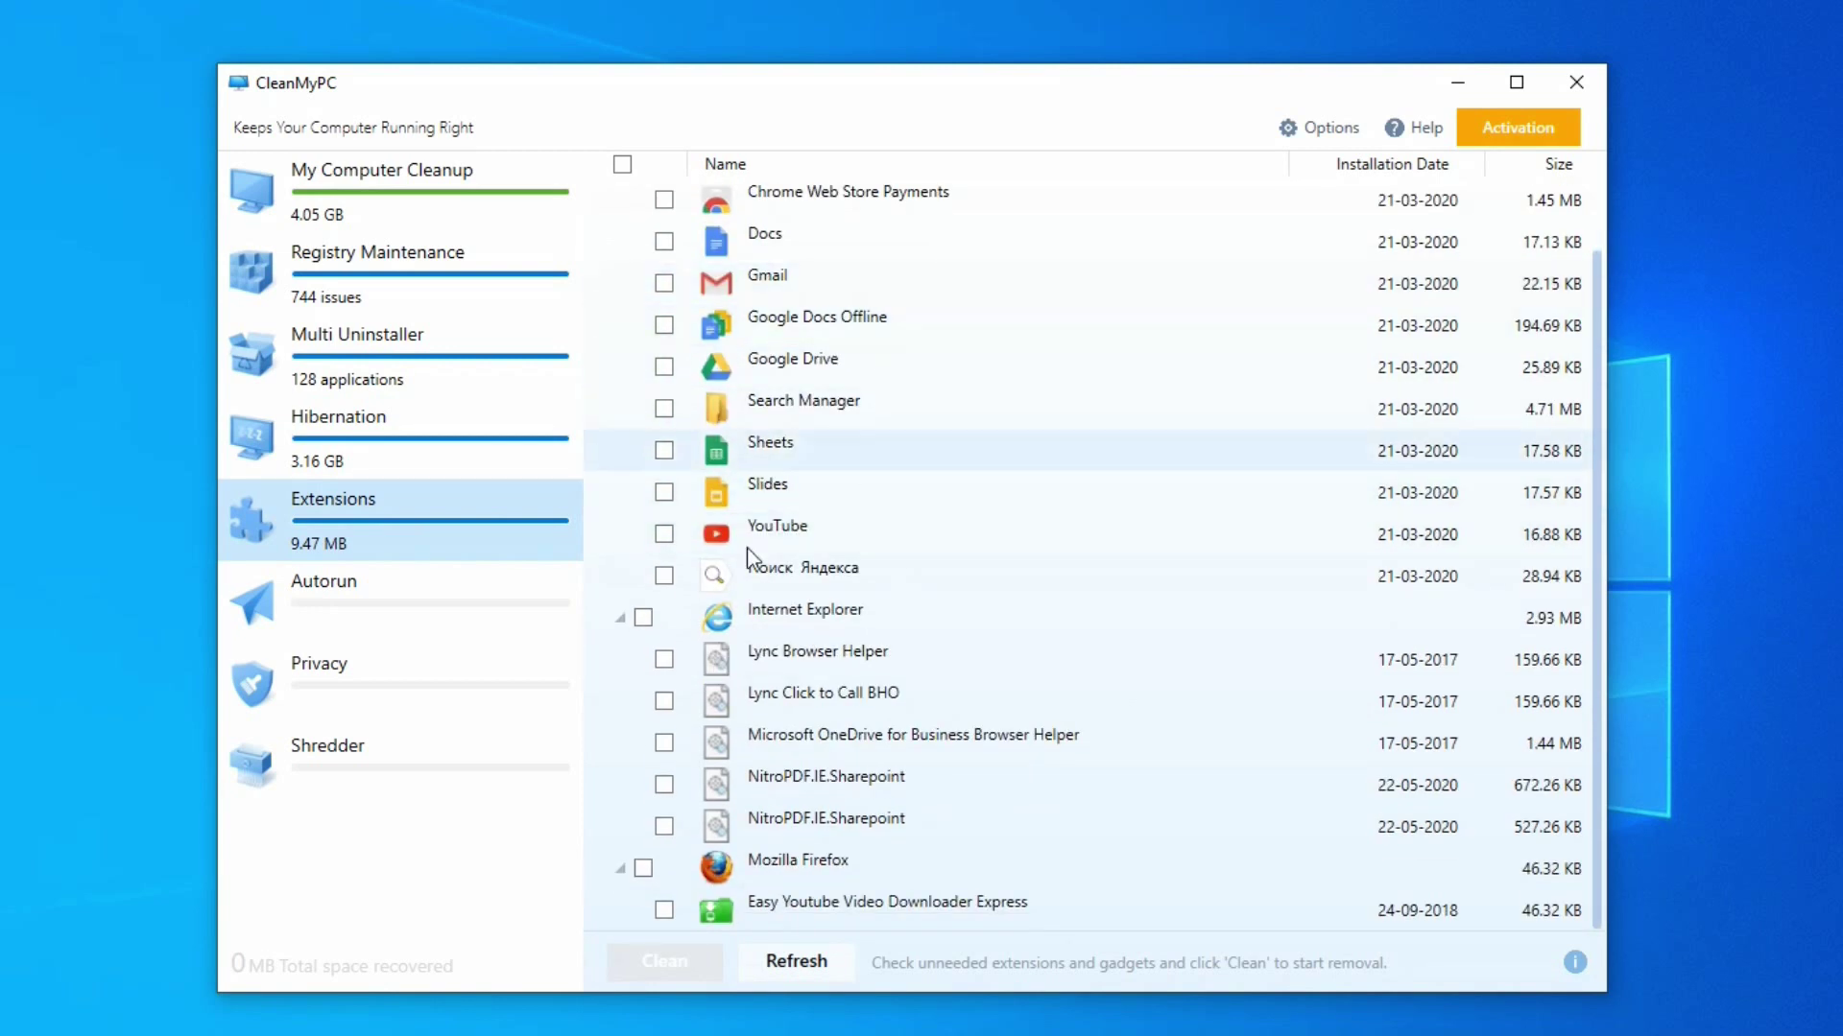
{"action": "left_click", "coordinate": [436, 600]}
{"action": "left_click", "coordinate": [416, 662]}
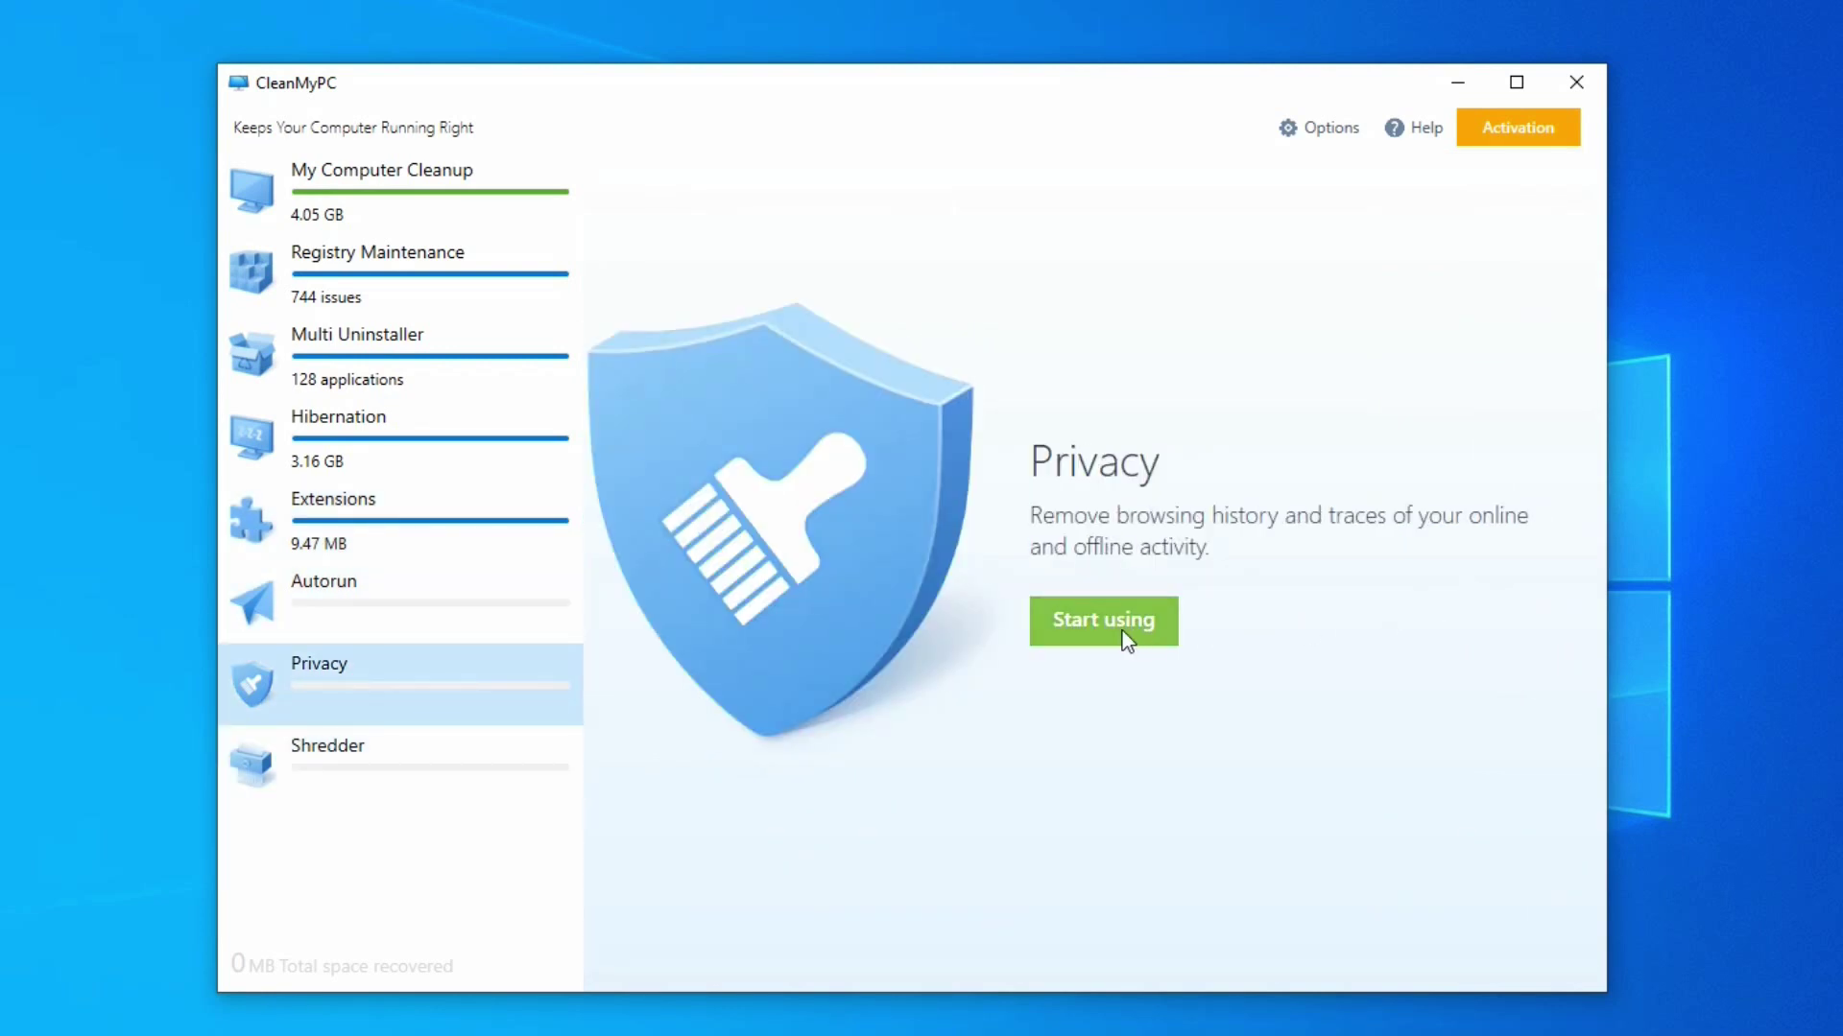
{"action": "left_click", "coordinate": [502, 775]}
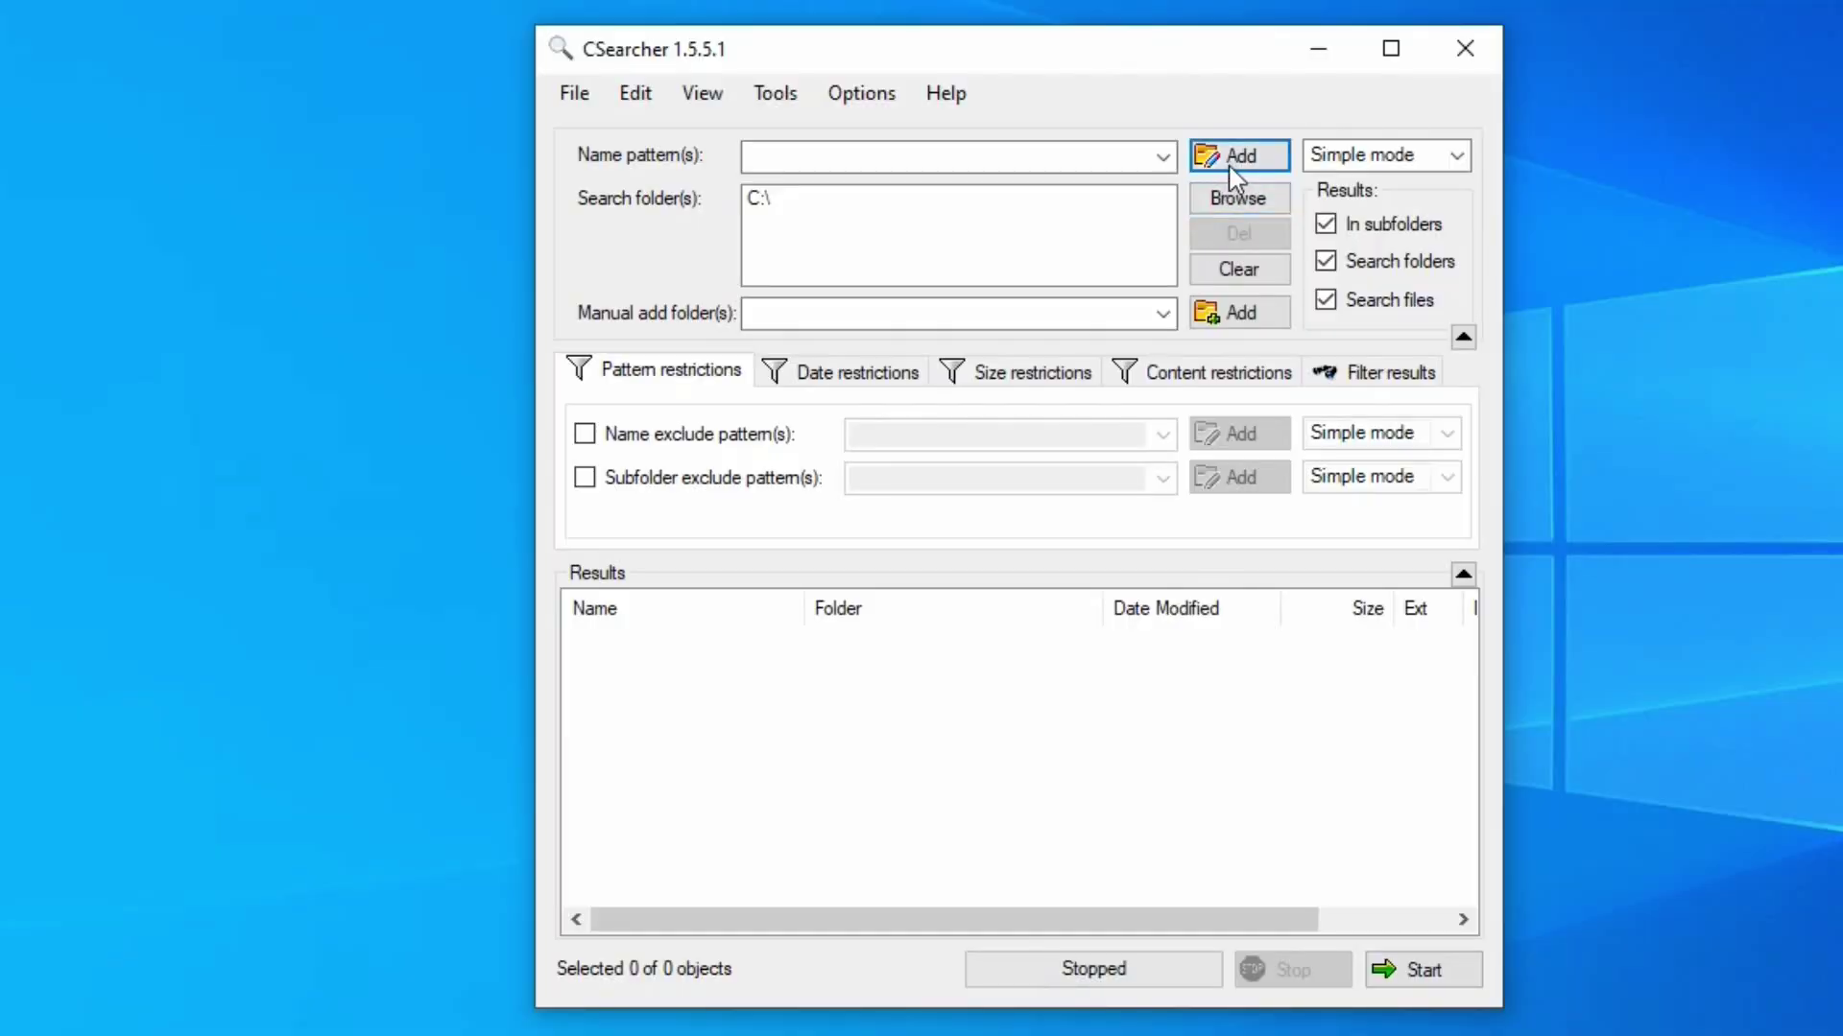
Add a file name pattern and add the Pictures folder to the search folders
{"action": "left_click", "coordinate": [1229, 160]}
{"action": "left_click", "coordinate": [1238, 824]}
{"action": "left_click", "coordinate": [1248, 210]}
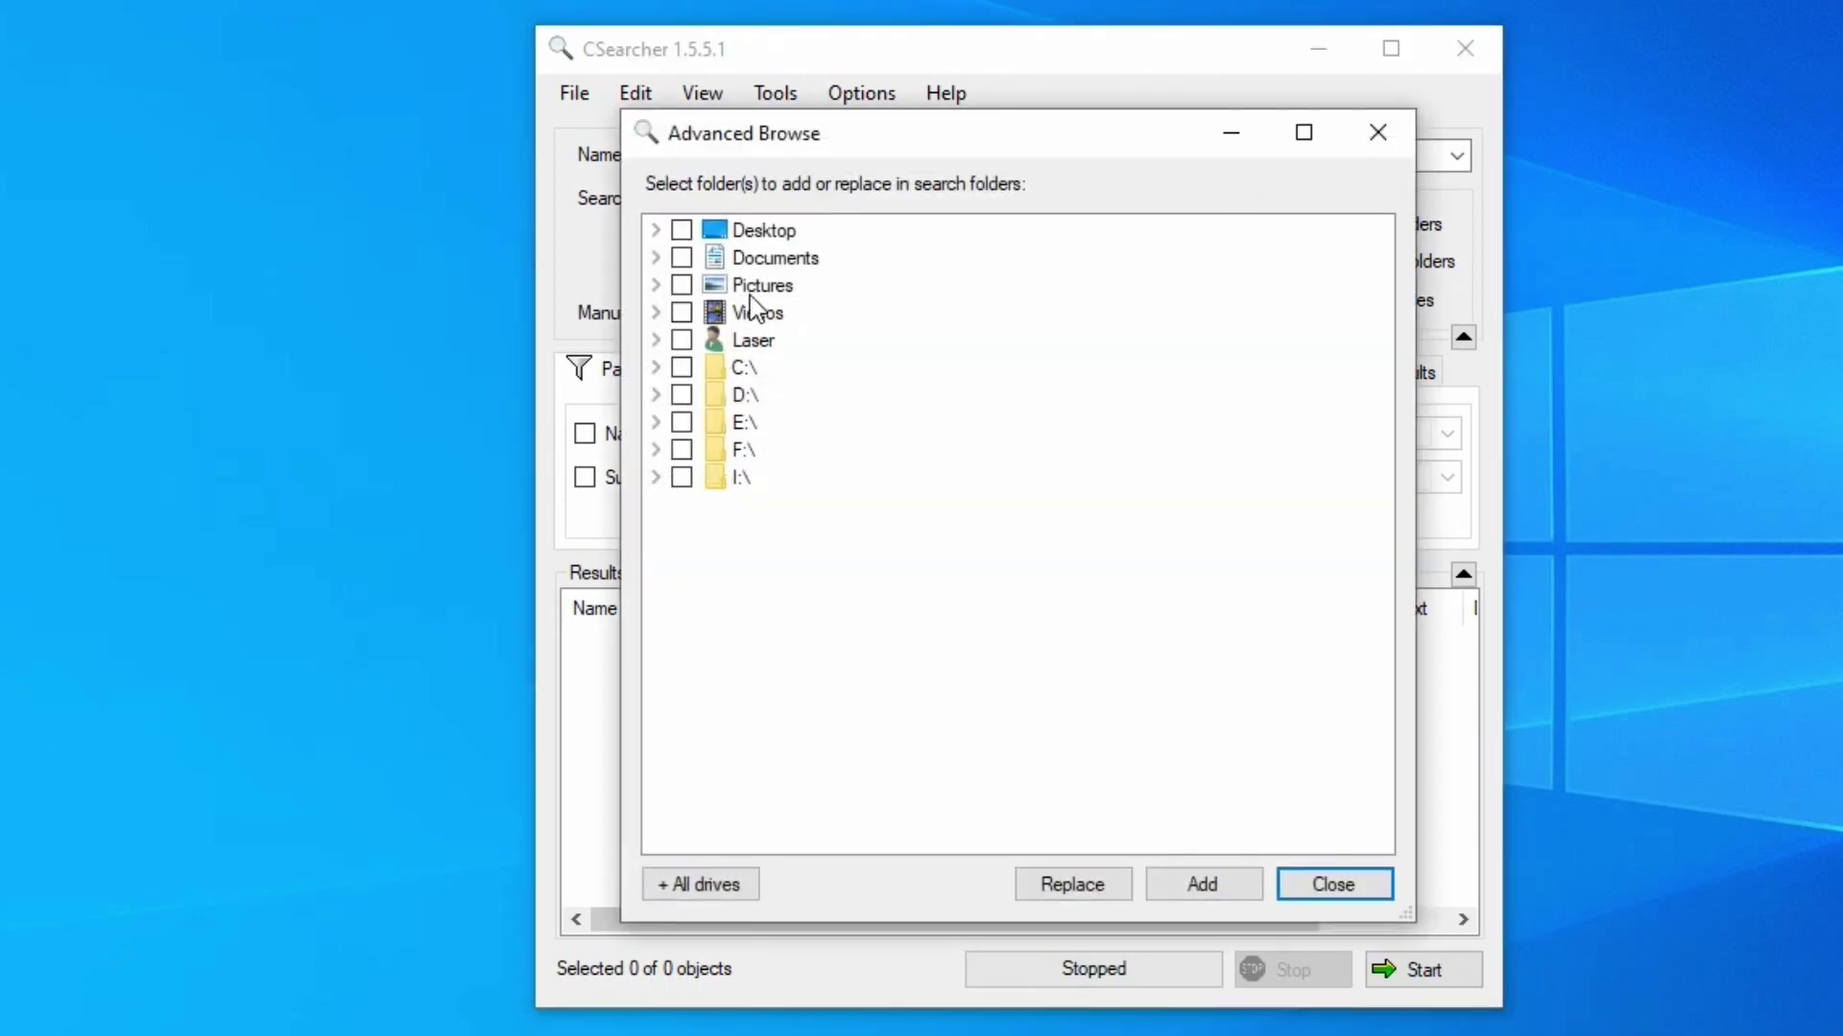
{"action": "left_click", "coordinate": [1231, 880]}
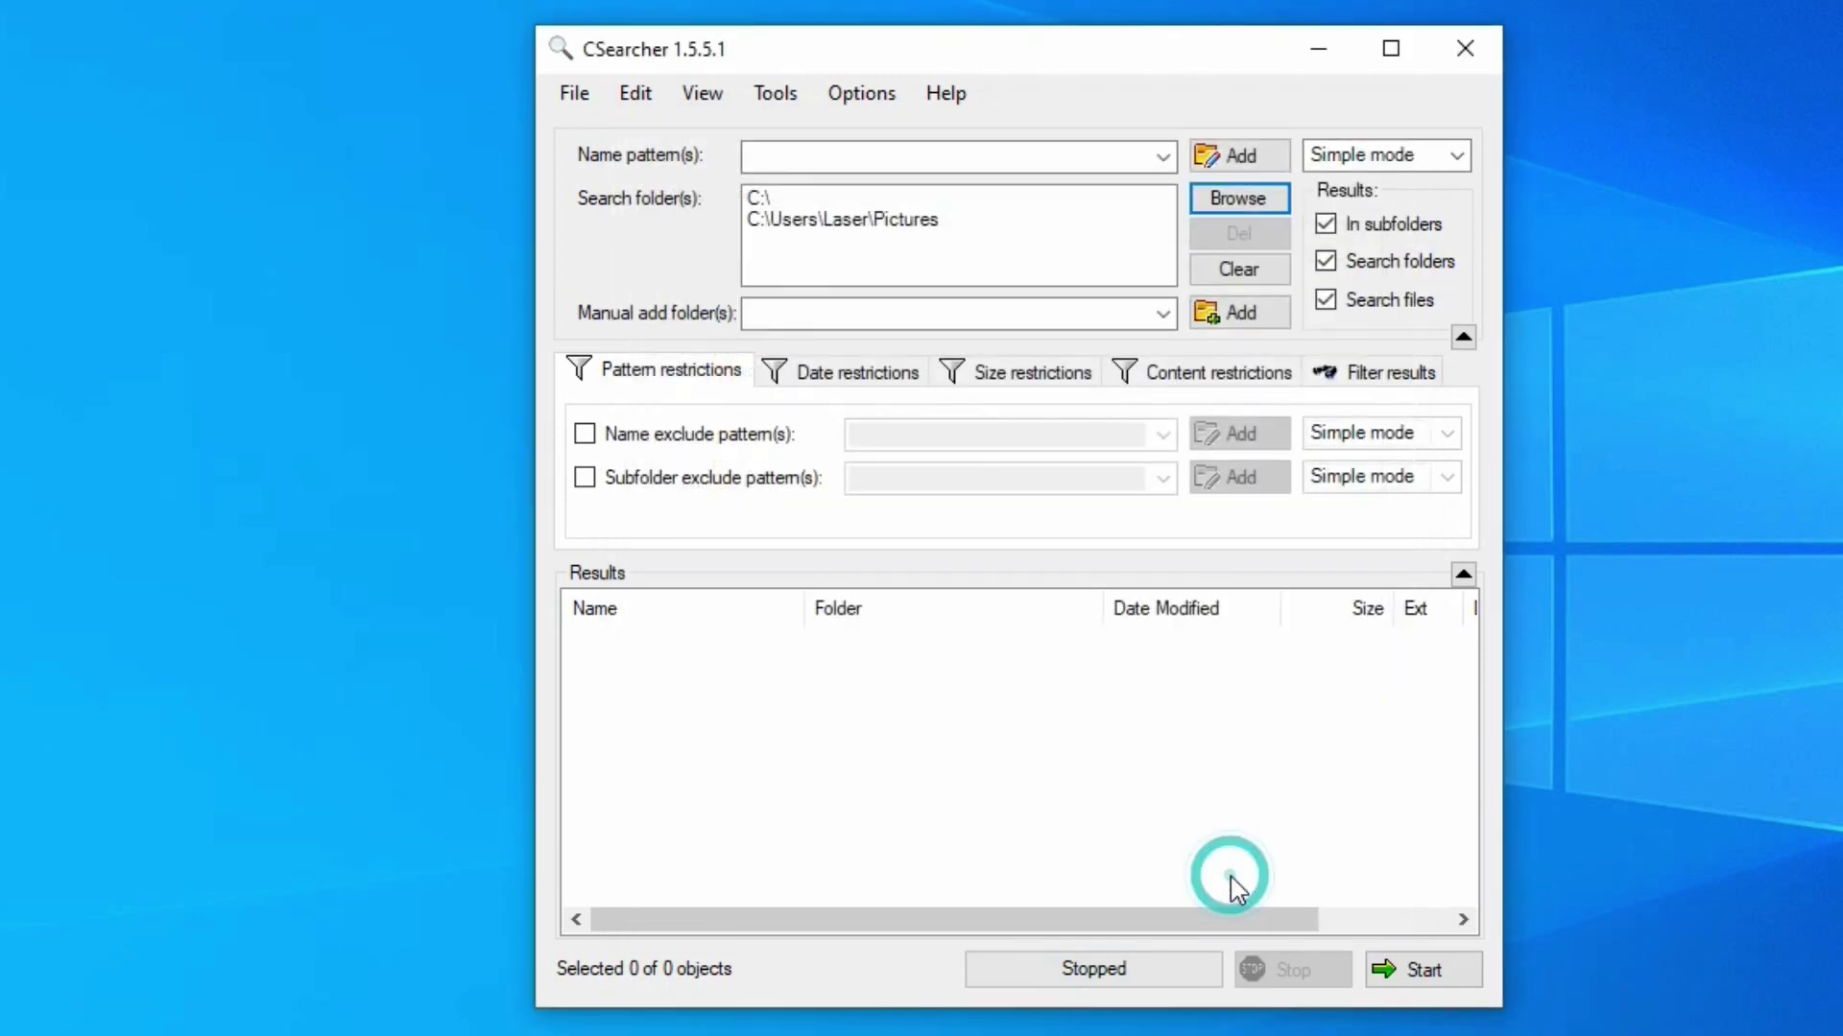
Clear the folder list and add C:\Users\Laser\Pictures as the only search folder
{"action": "left_click", "coordinate": [754, 197]}
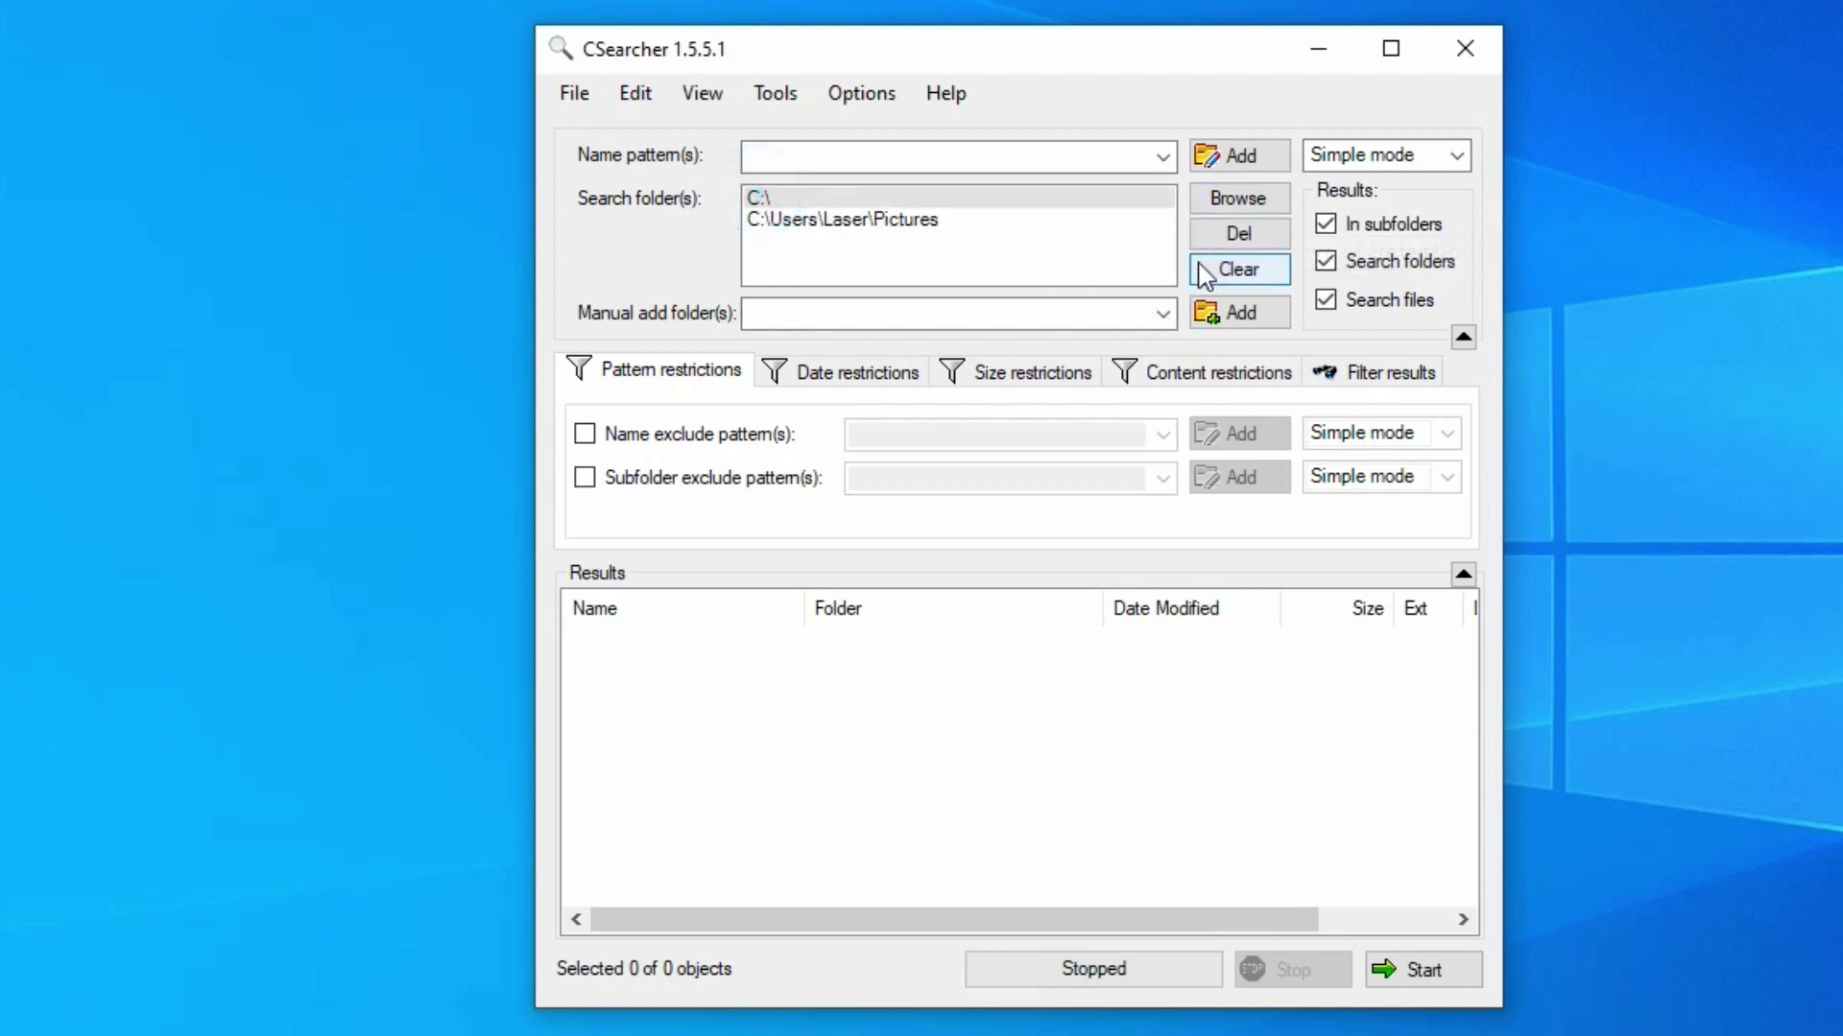
{"action": "left_click", "coordinate": [1242, 270]}
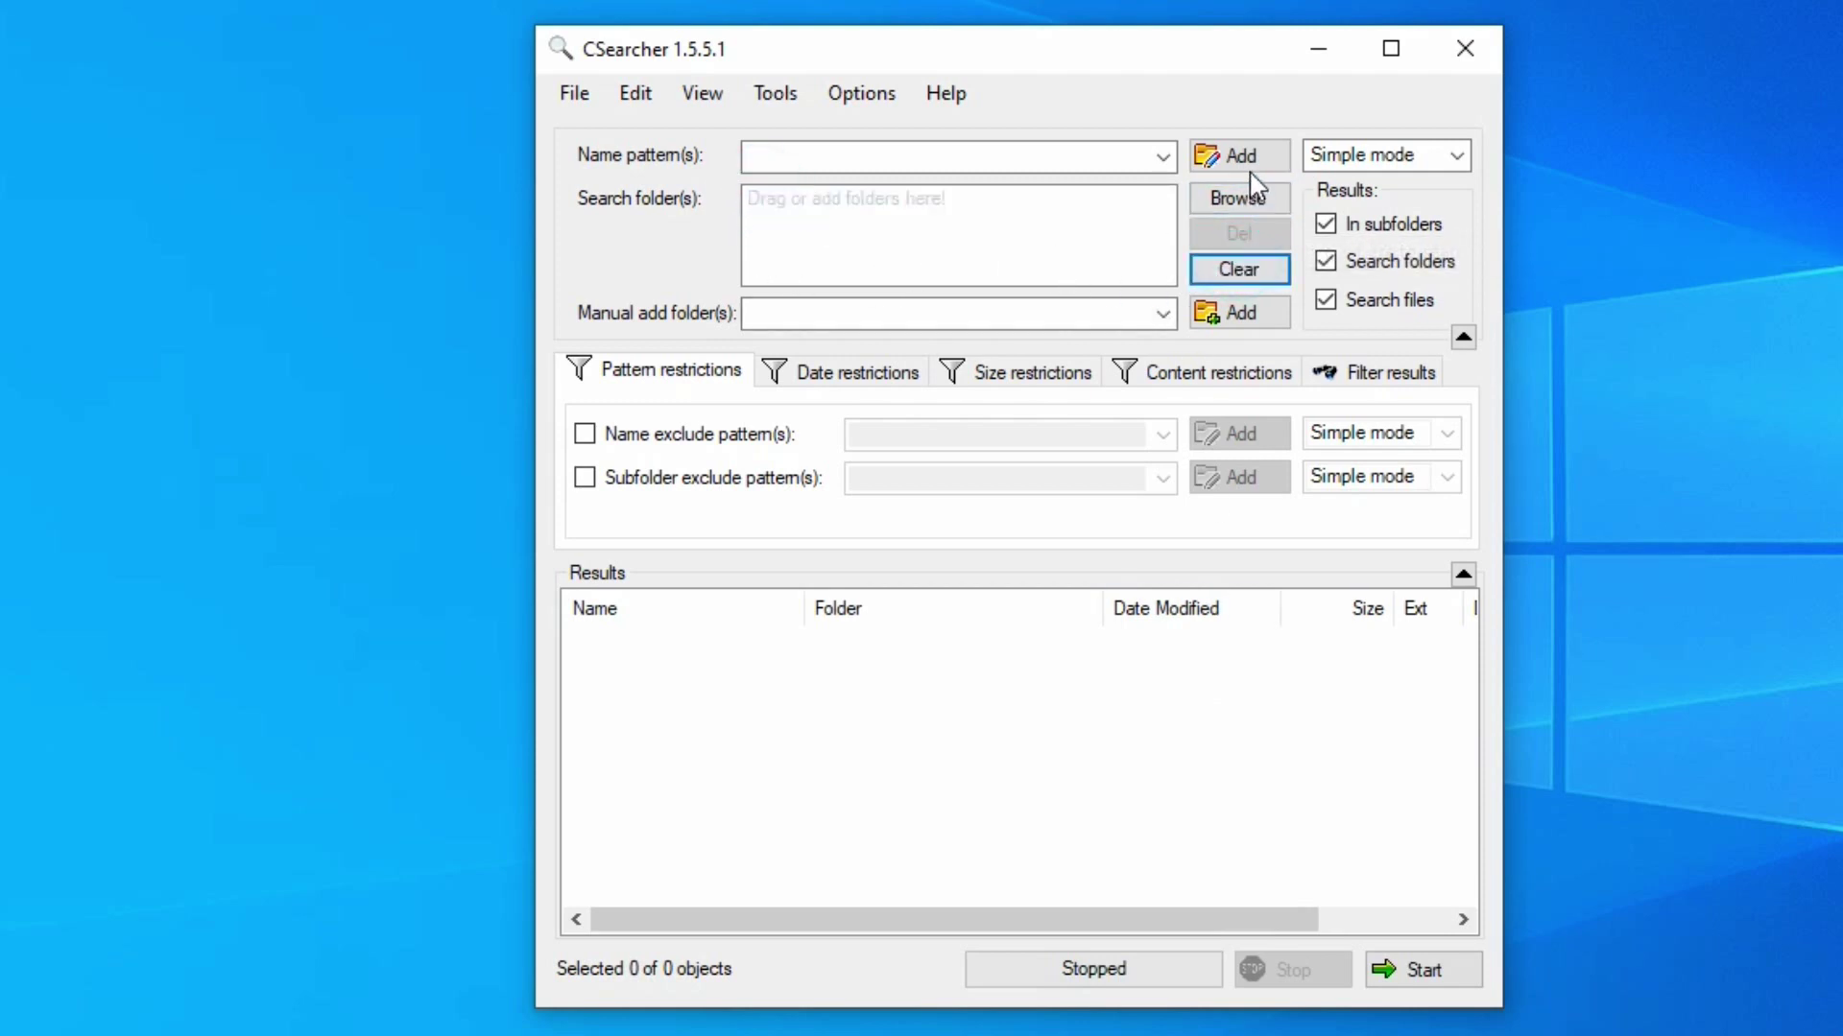
{"action": "left_click", "coordinate": [1250, 198]}
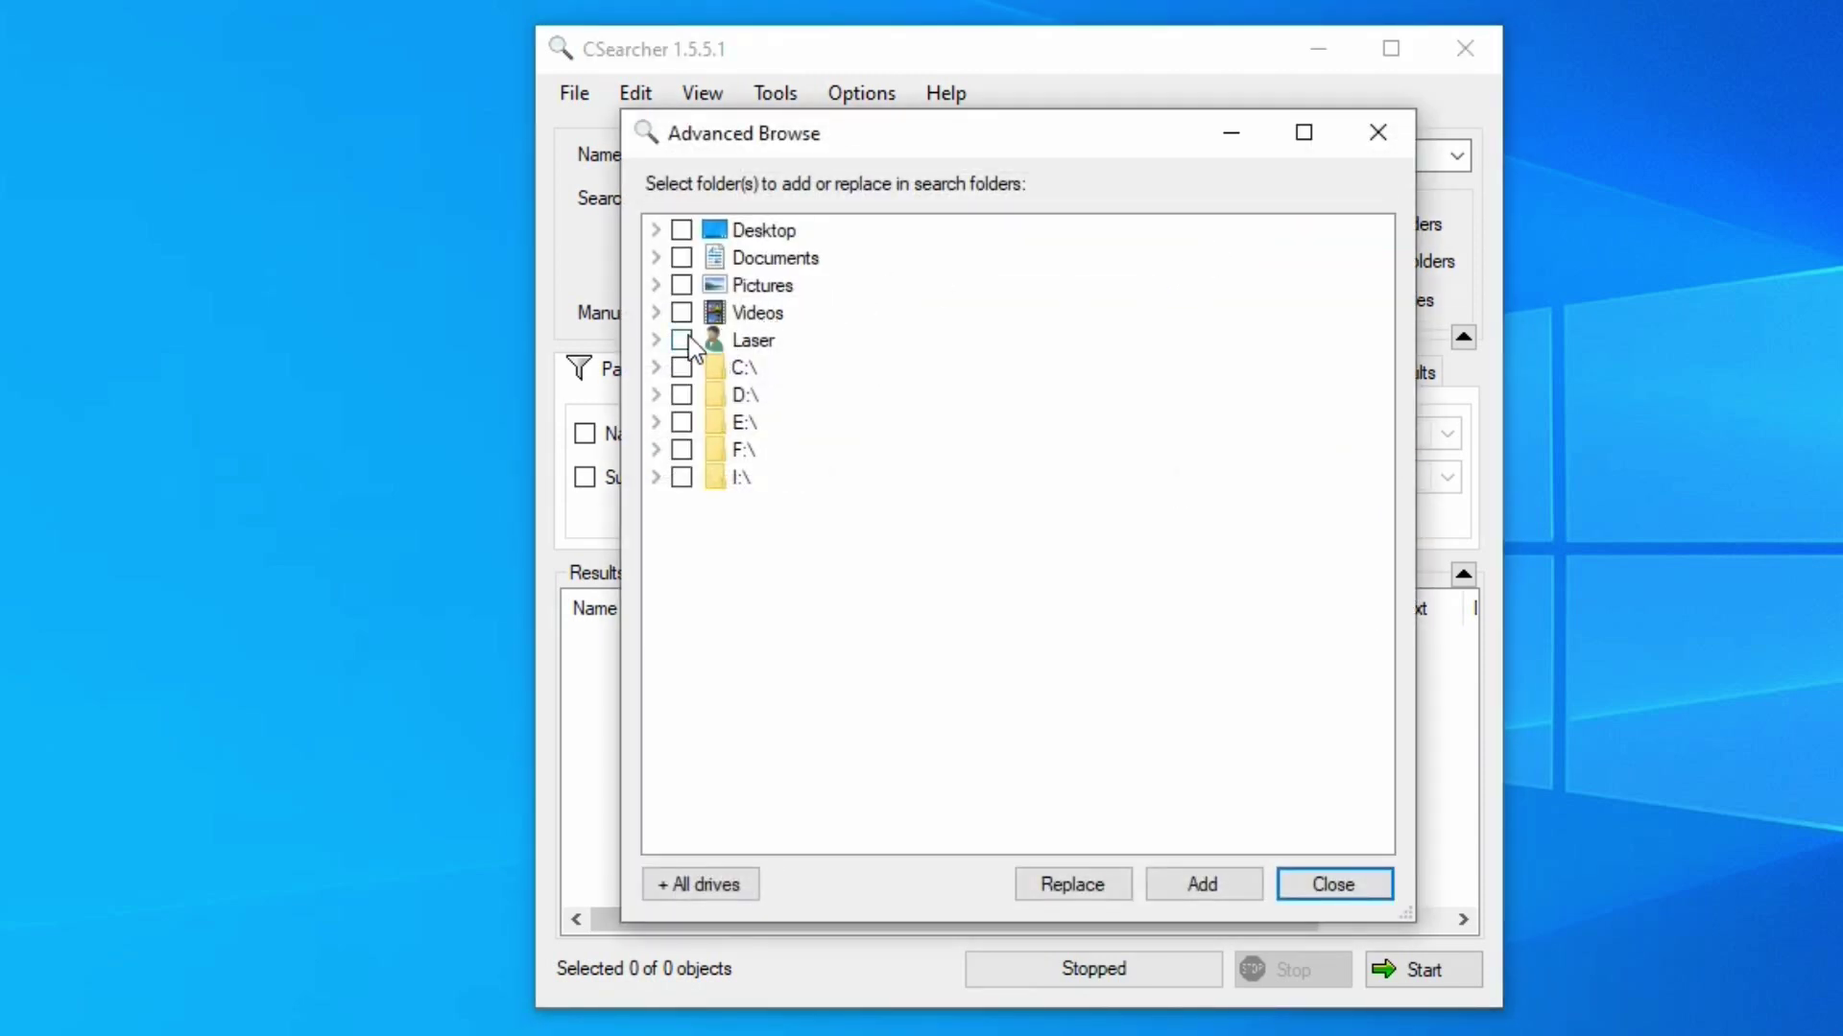
{"action": "left_click", "coordinate": [656, 285]}
{"action": "left_click", "coordinate": [681, 285]}
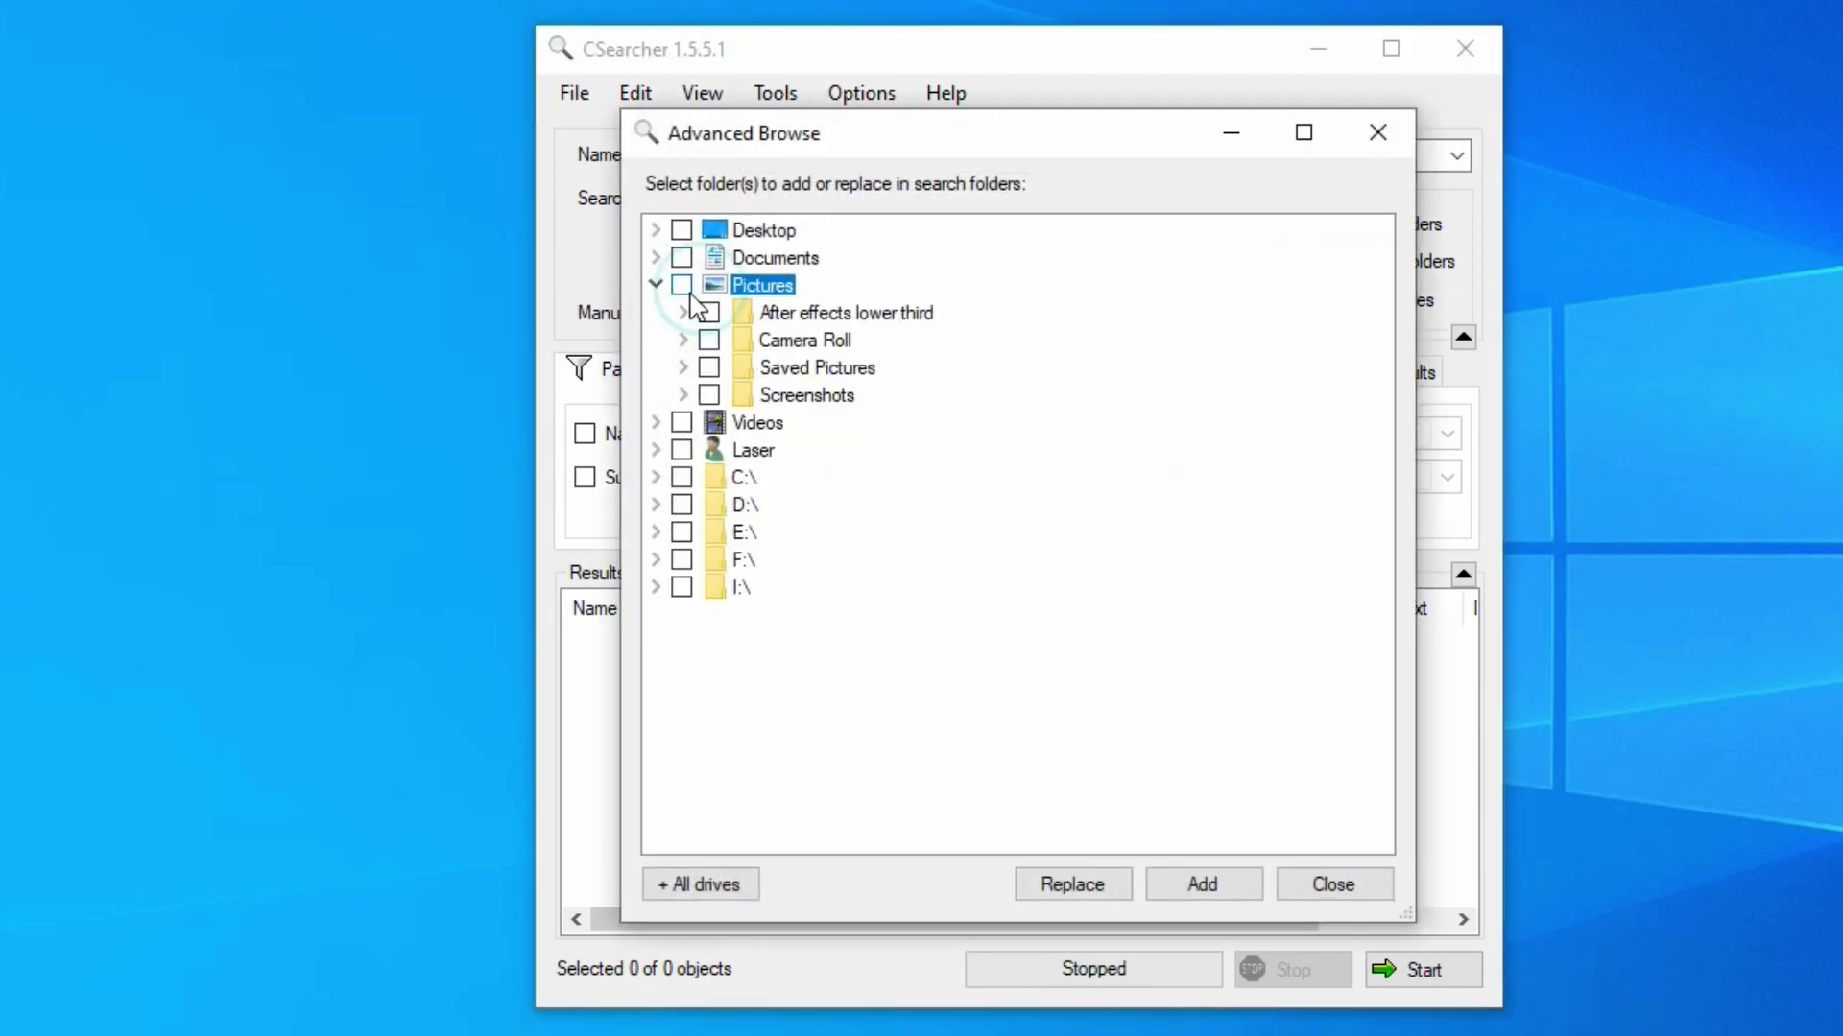
{"action": "left_click", "coordinate": [1223, 893]}
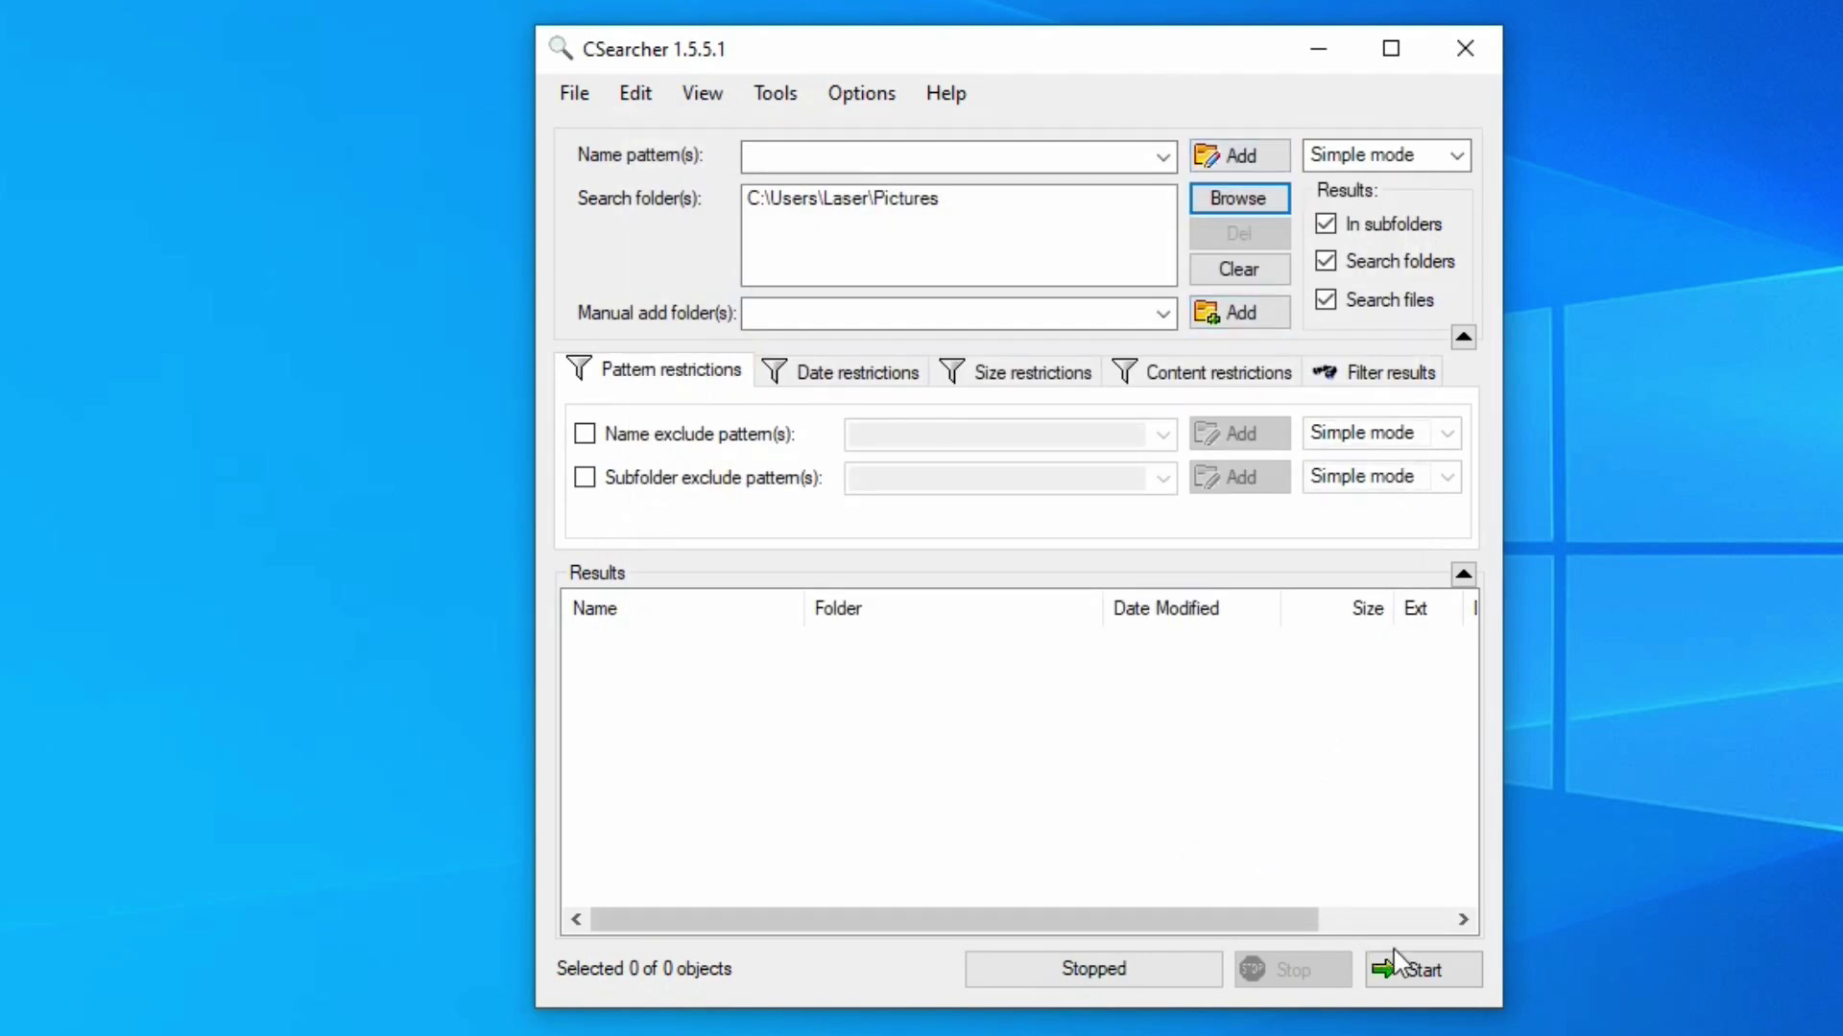
Set the Smaller than size limit to 100 KB and rerun the search
{"action": "left_click", "coordinate": [1418, 972]}
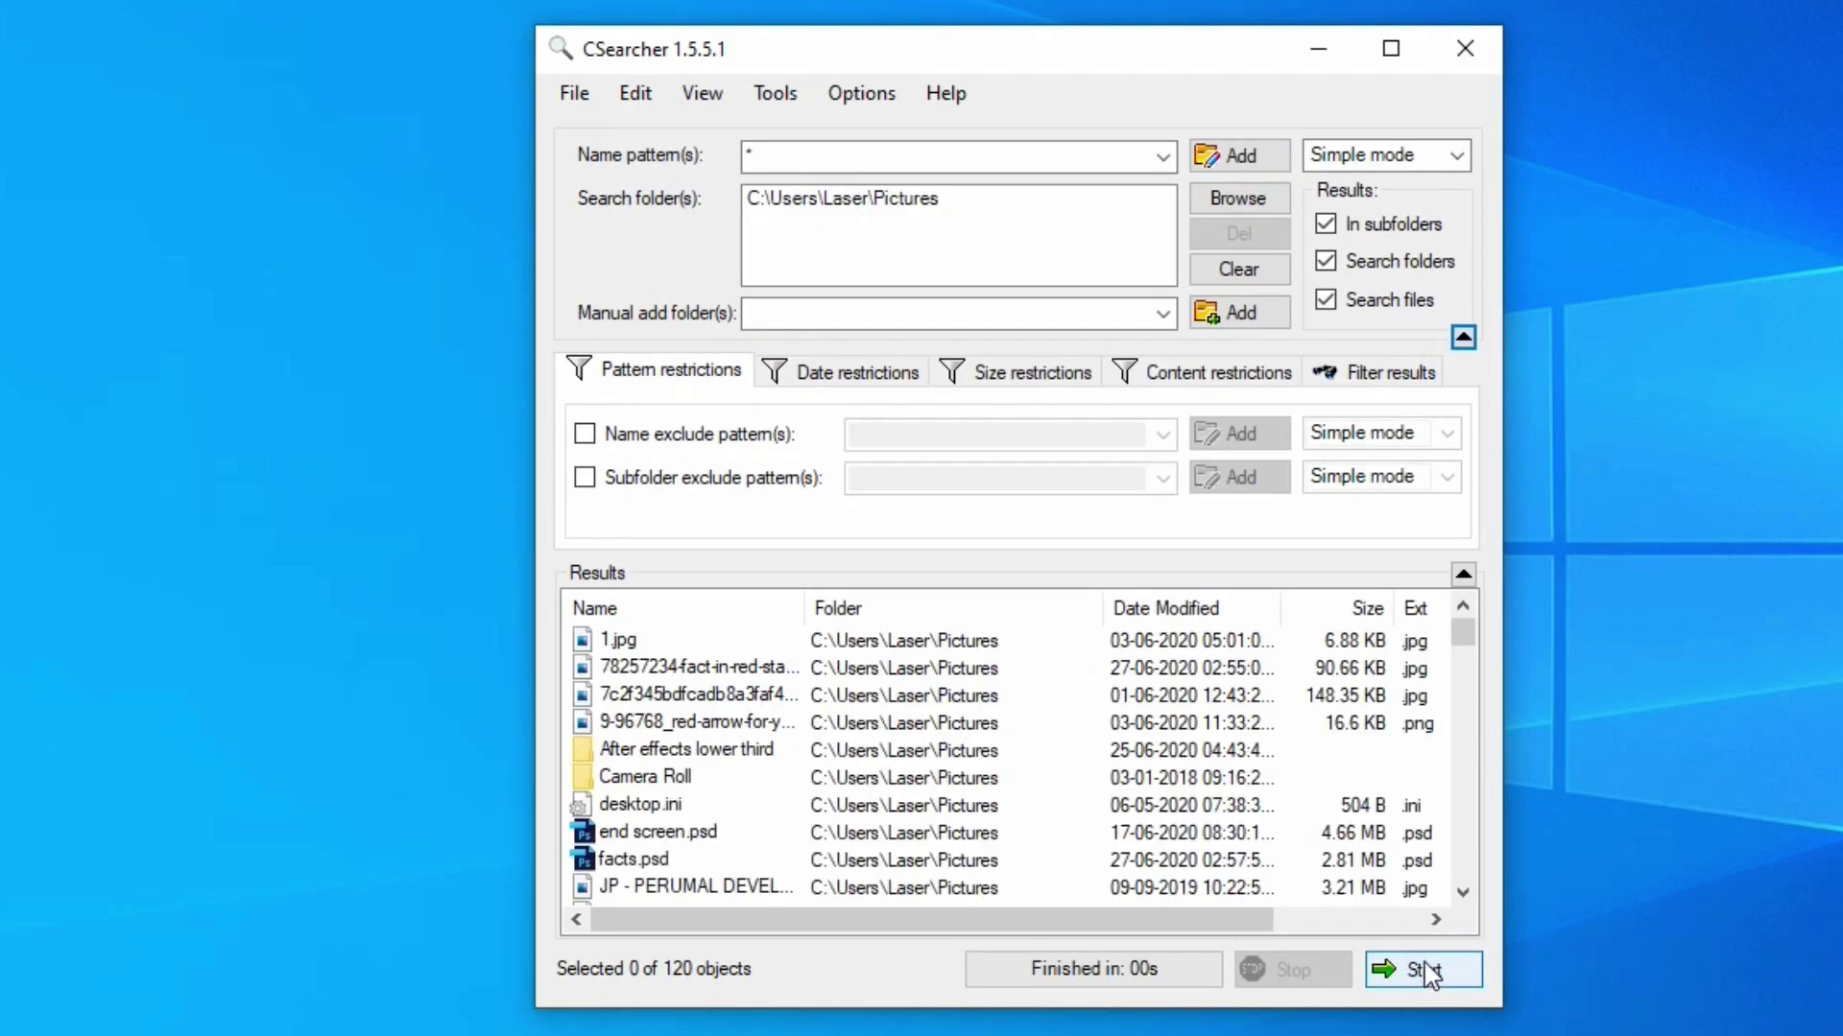
{"action": "left_click", "coordinate": [1009, 372]}
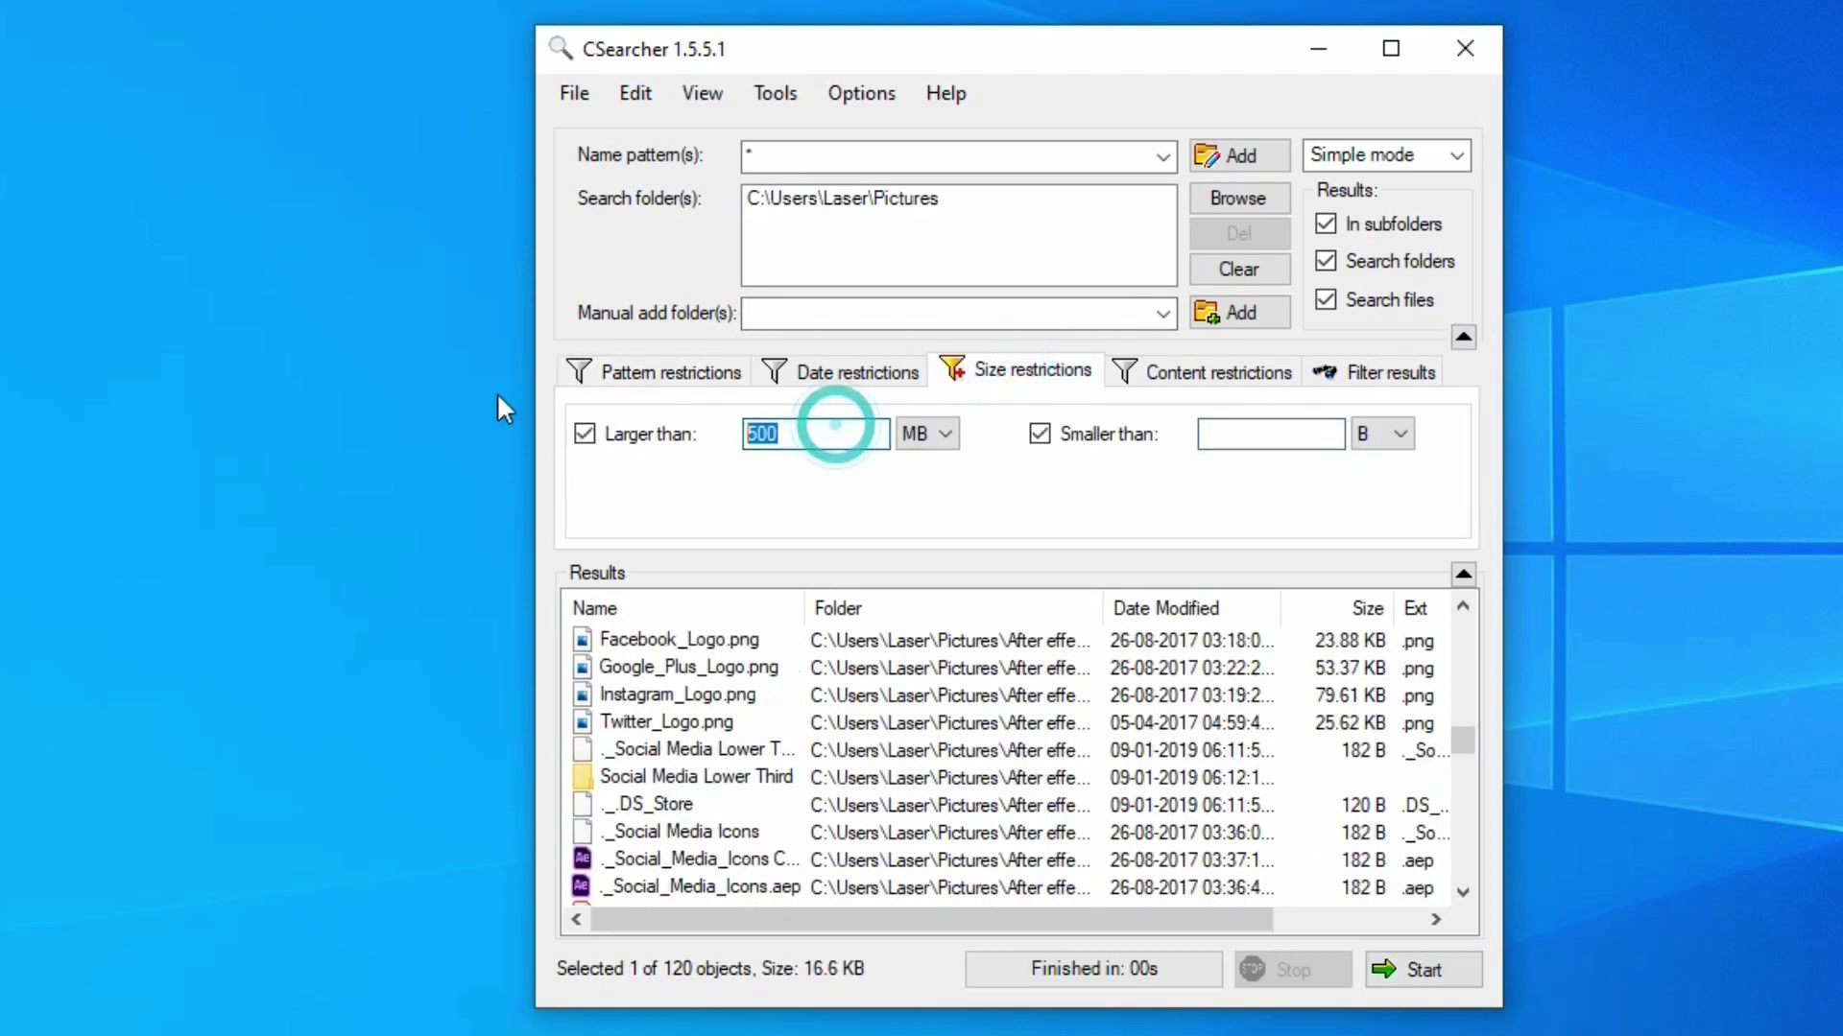
{"action": "type", "text": "500"}
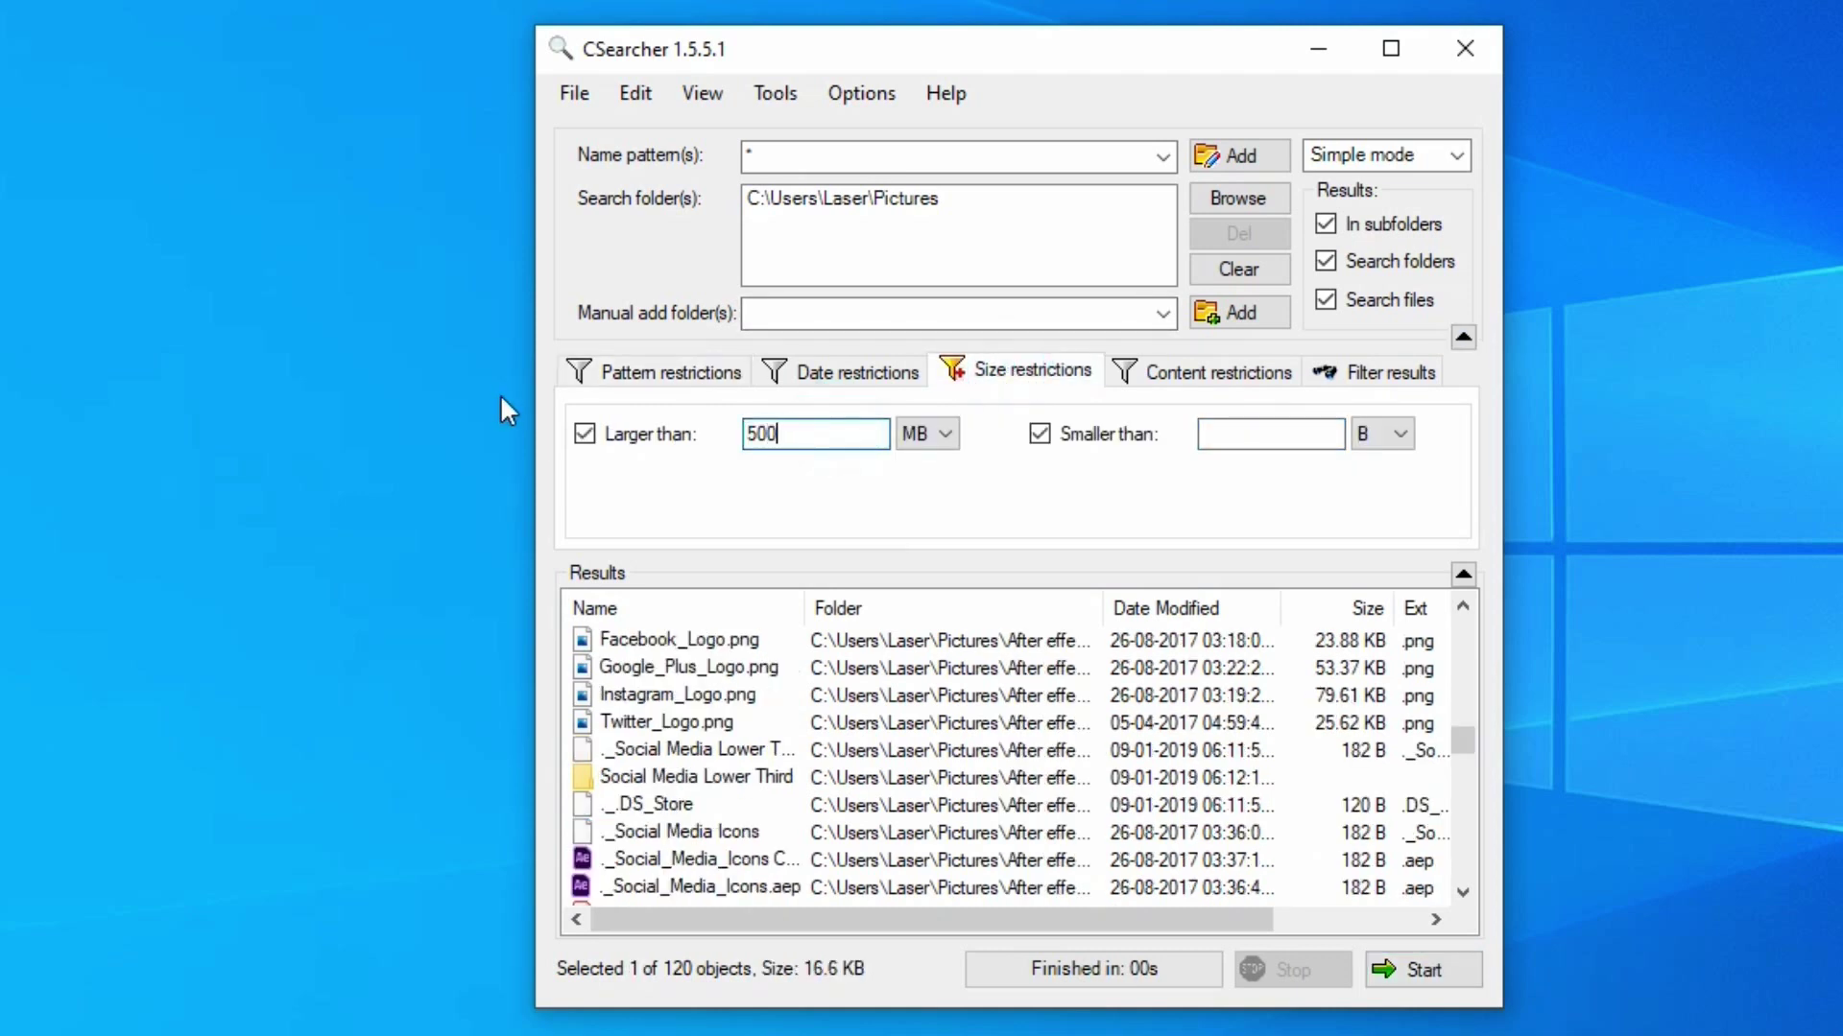
{"action": "left_click", "coordinate": [1209, 428]}
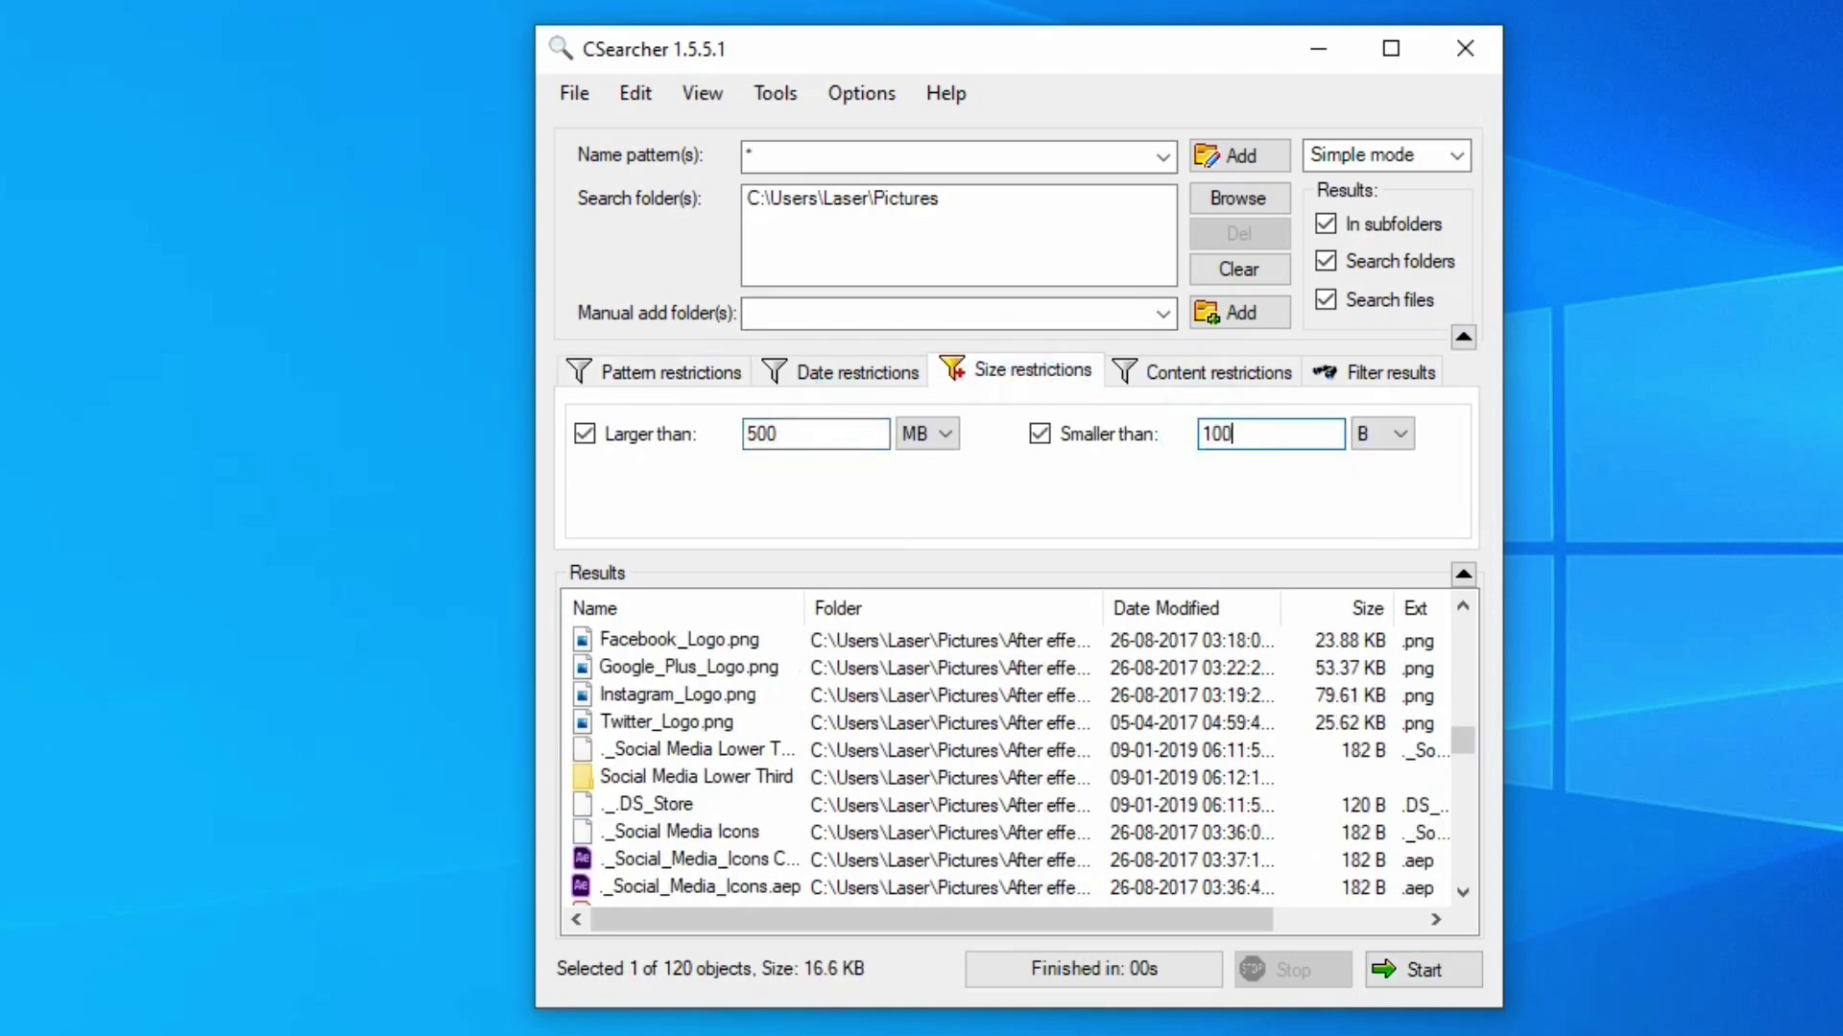
{"action": "left_click", "coordinate": [1389, 433]}
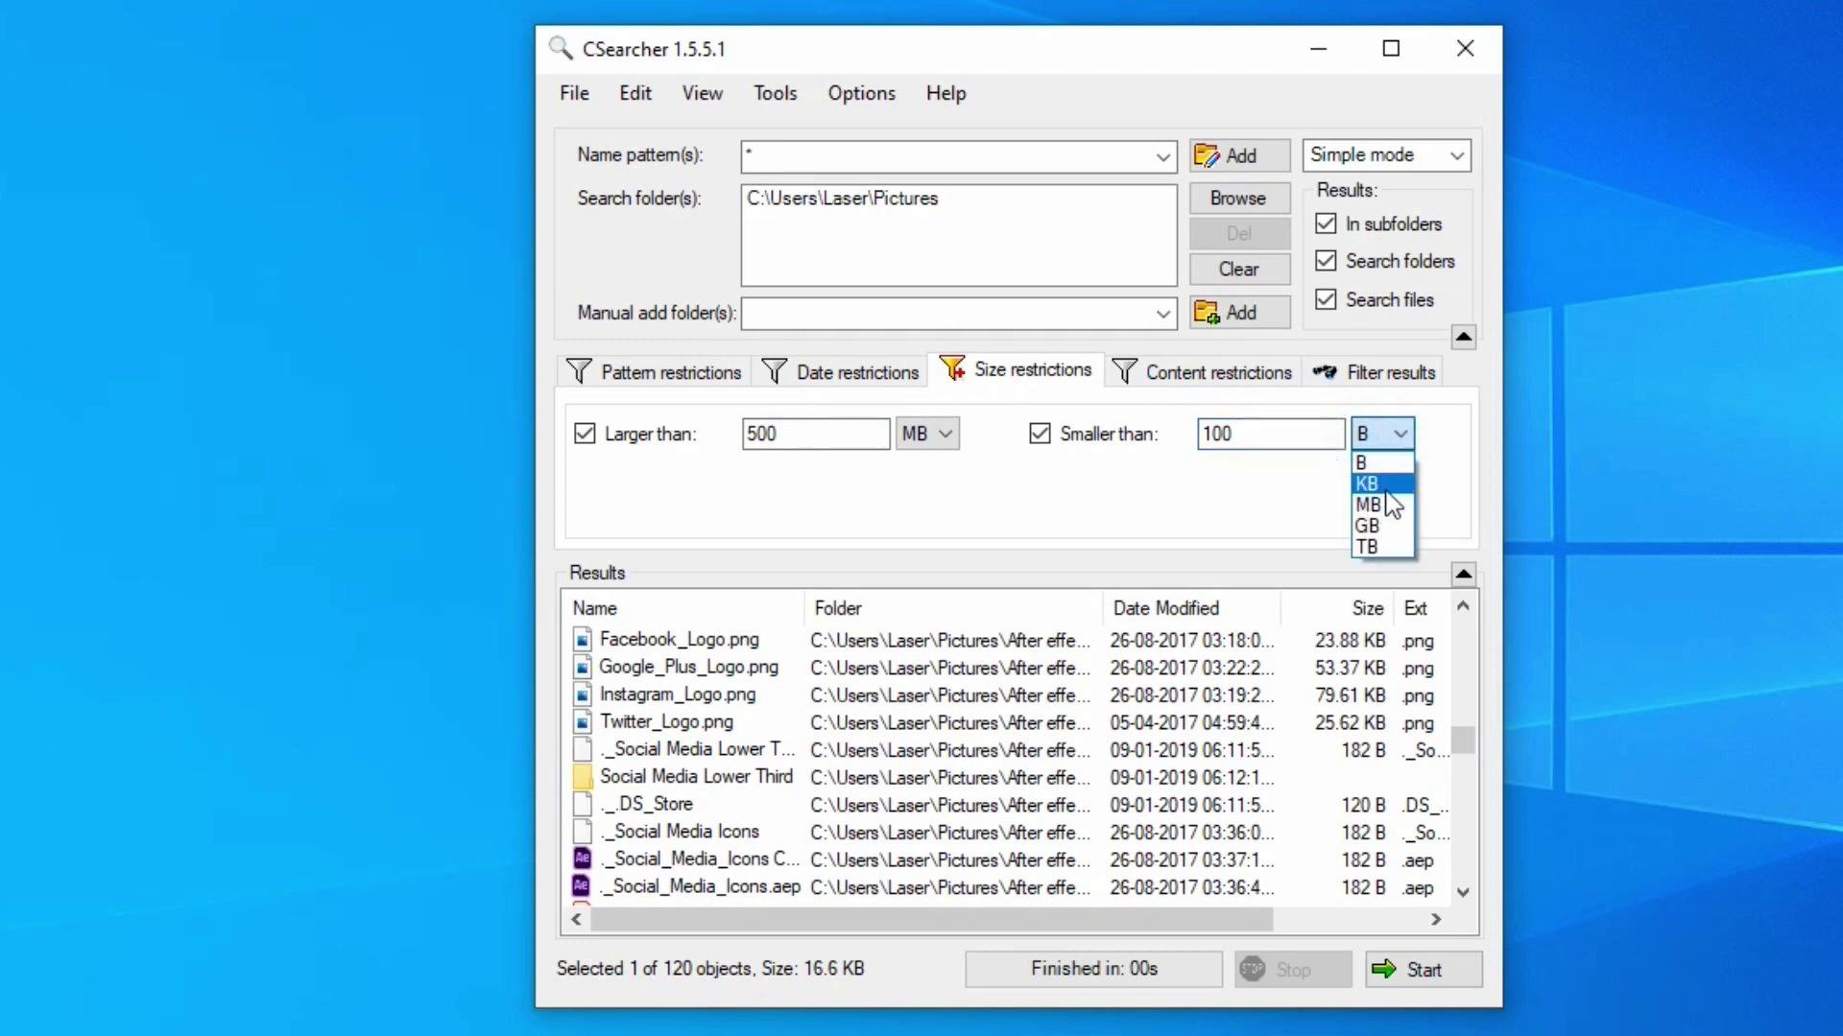
{"action": "left_click", "coordinate": [1378, 482]}
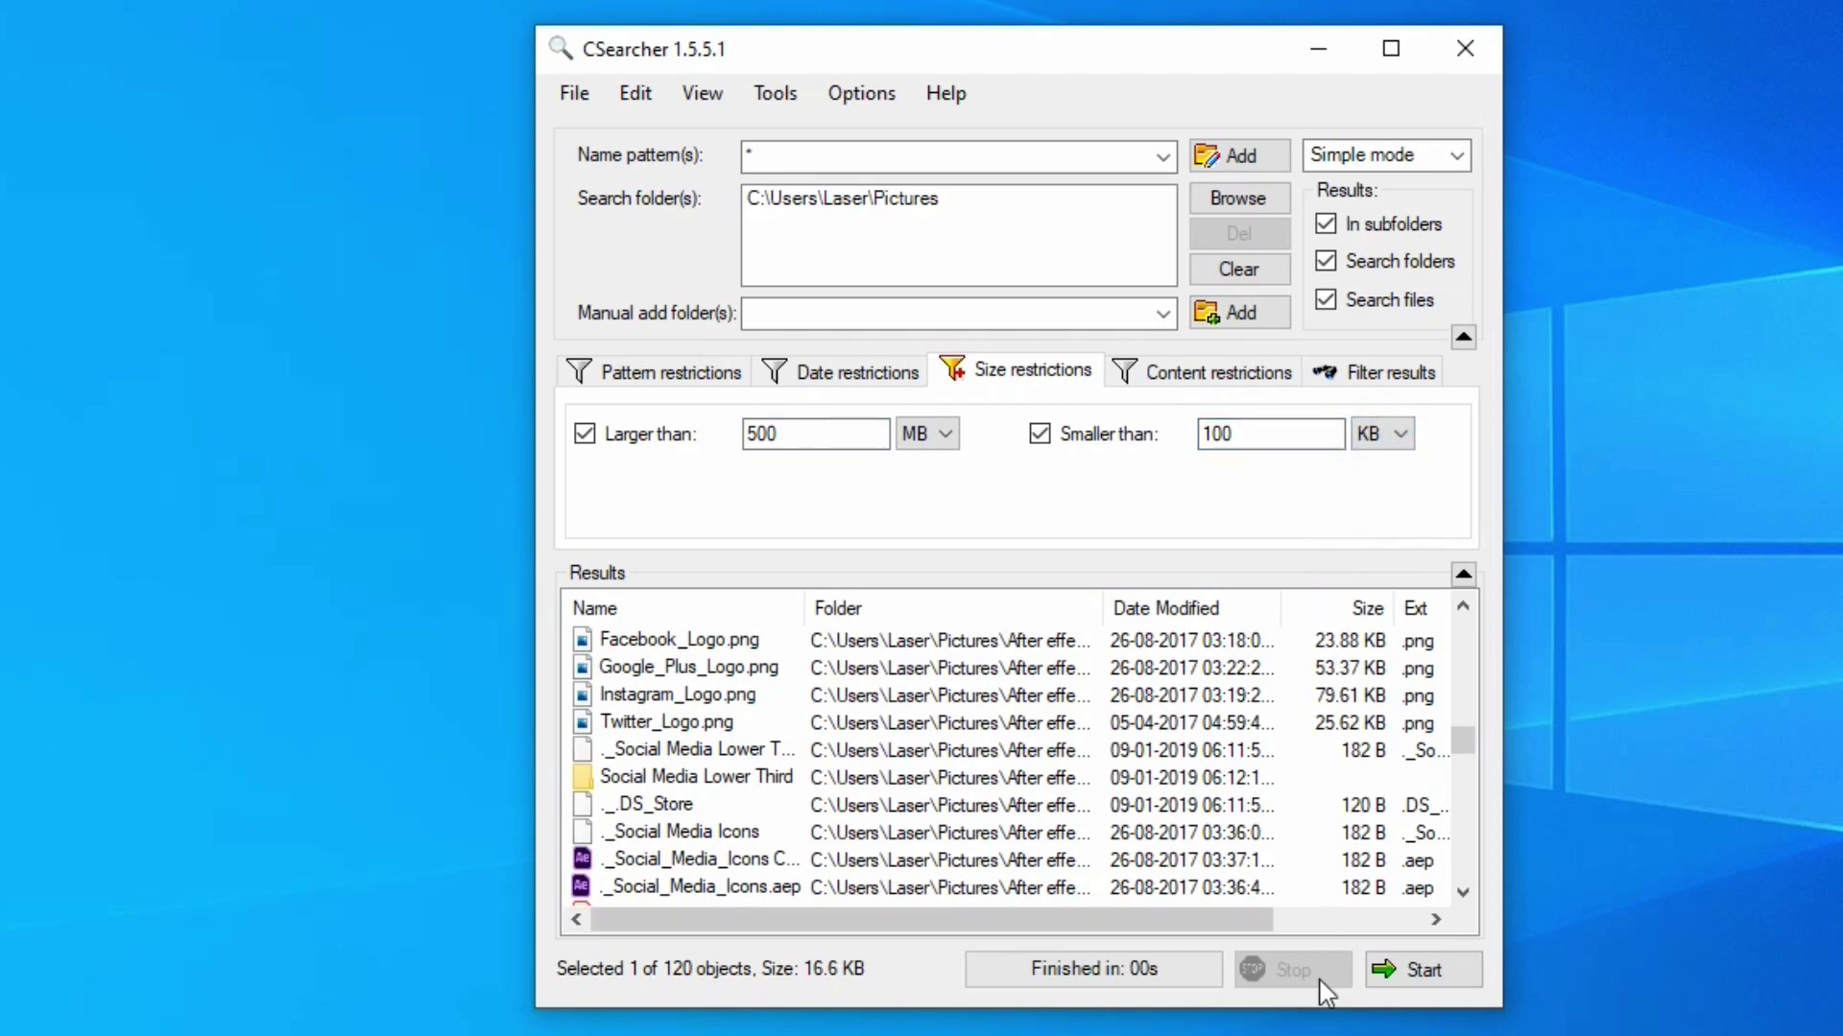
{"action": "left_click", "coordinate": [1380, 977]}
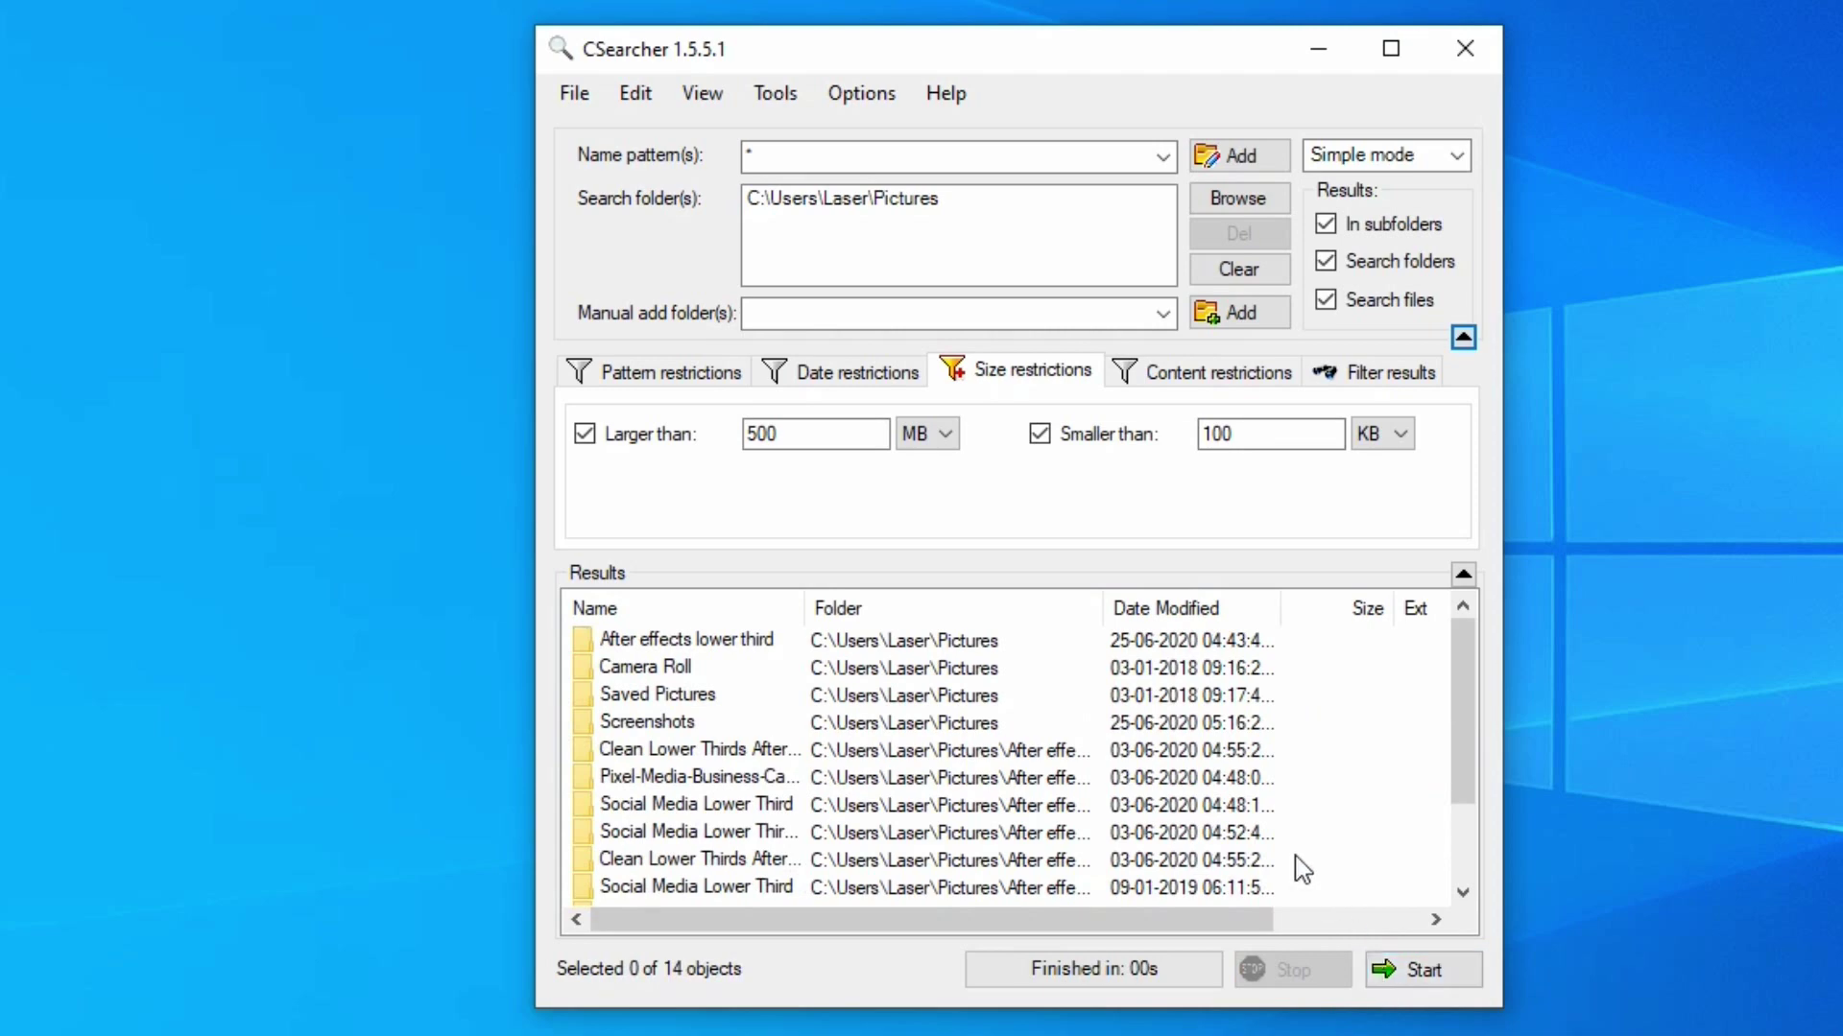
Open one of the Social Media Lower Third folders from the results
{"action": "scroll", "coordinate": [1118, 816], "scroll_direction": "down", "scroll_amount": 2}
{"action": "left_click", "coordinate": [1061, 862]}
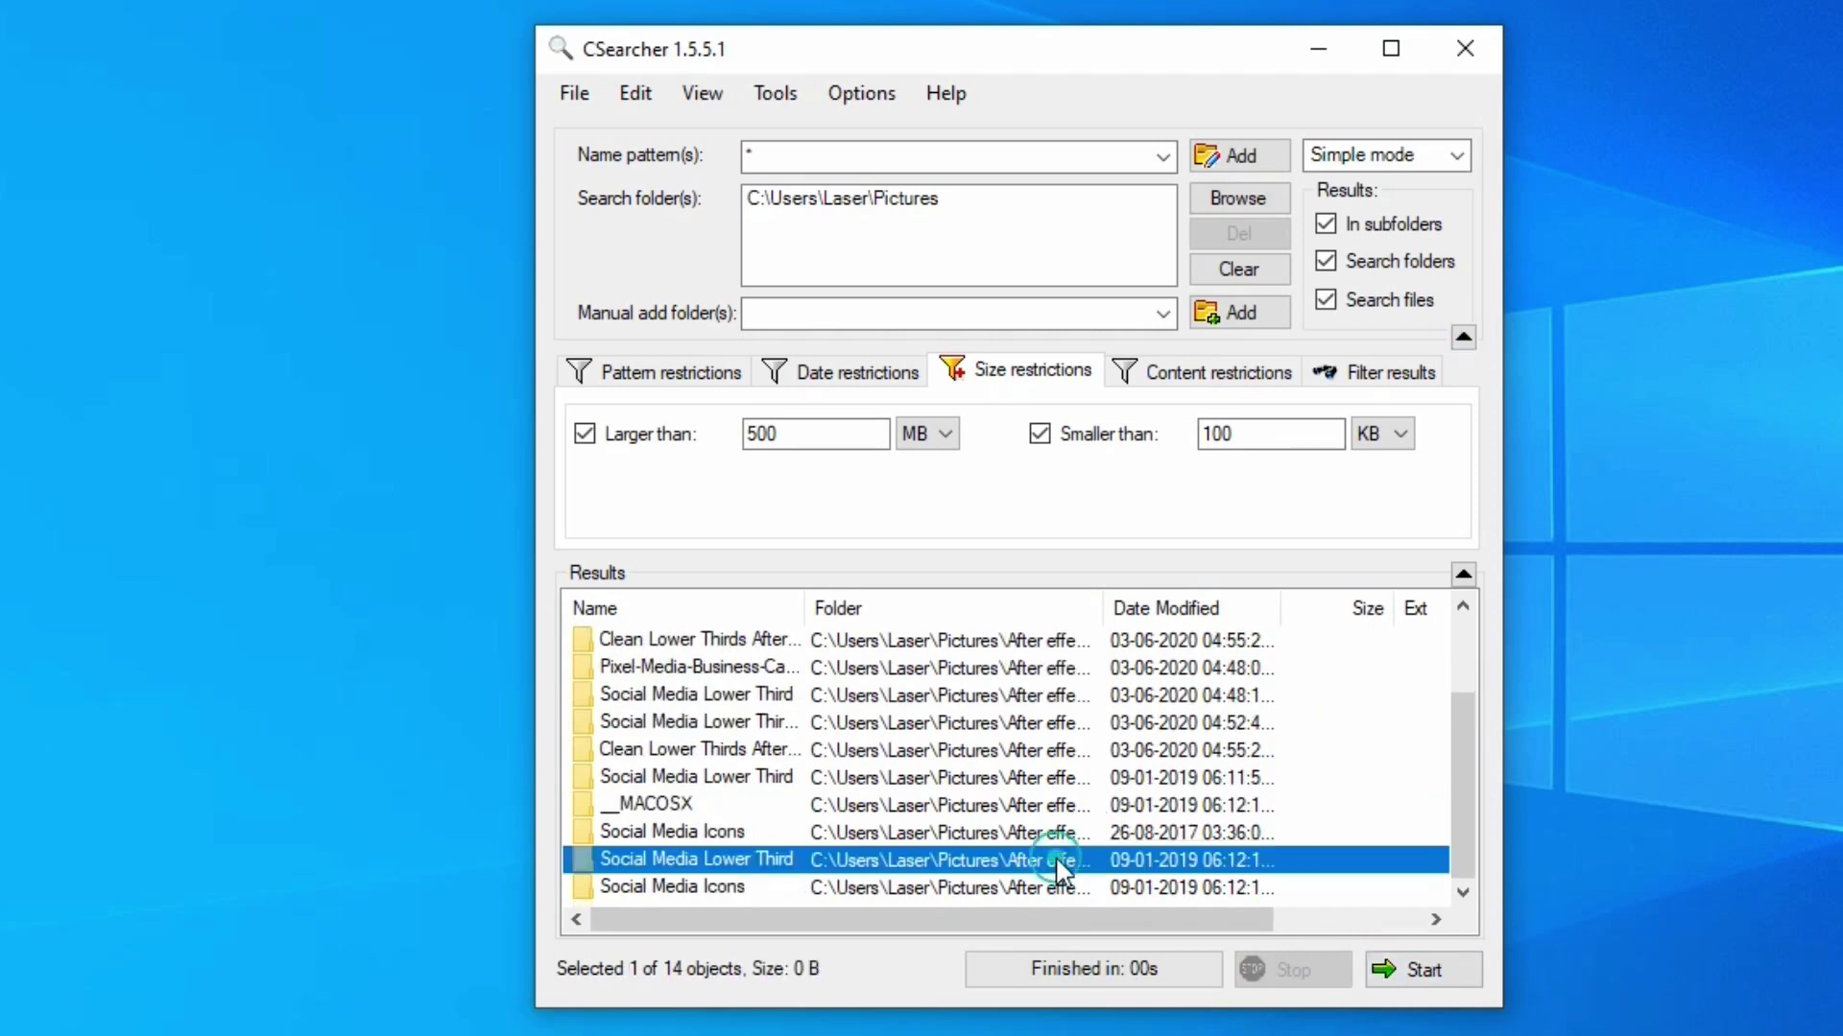
{"action": "double_click", "coordinate": [659, 854]}
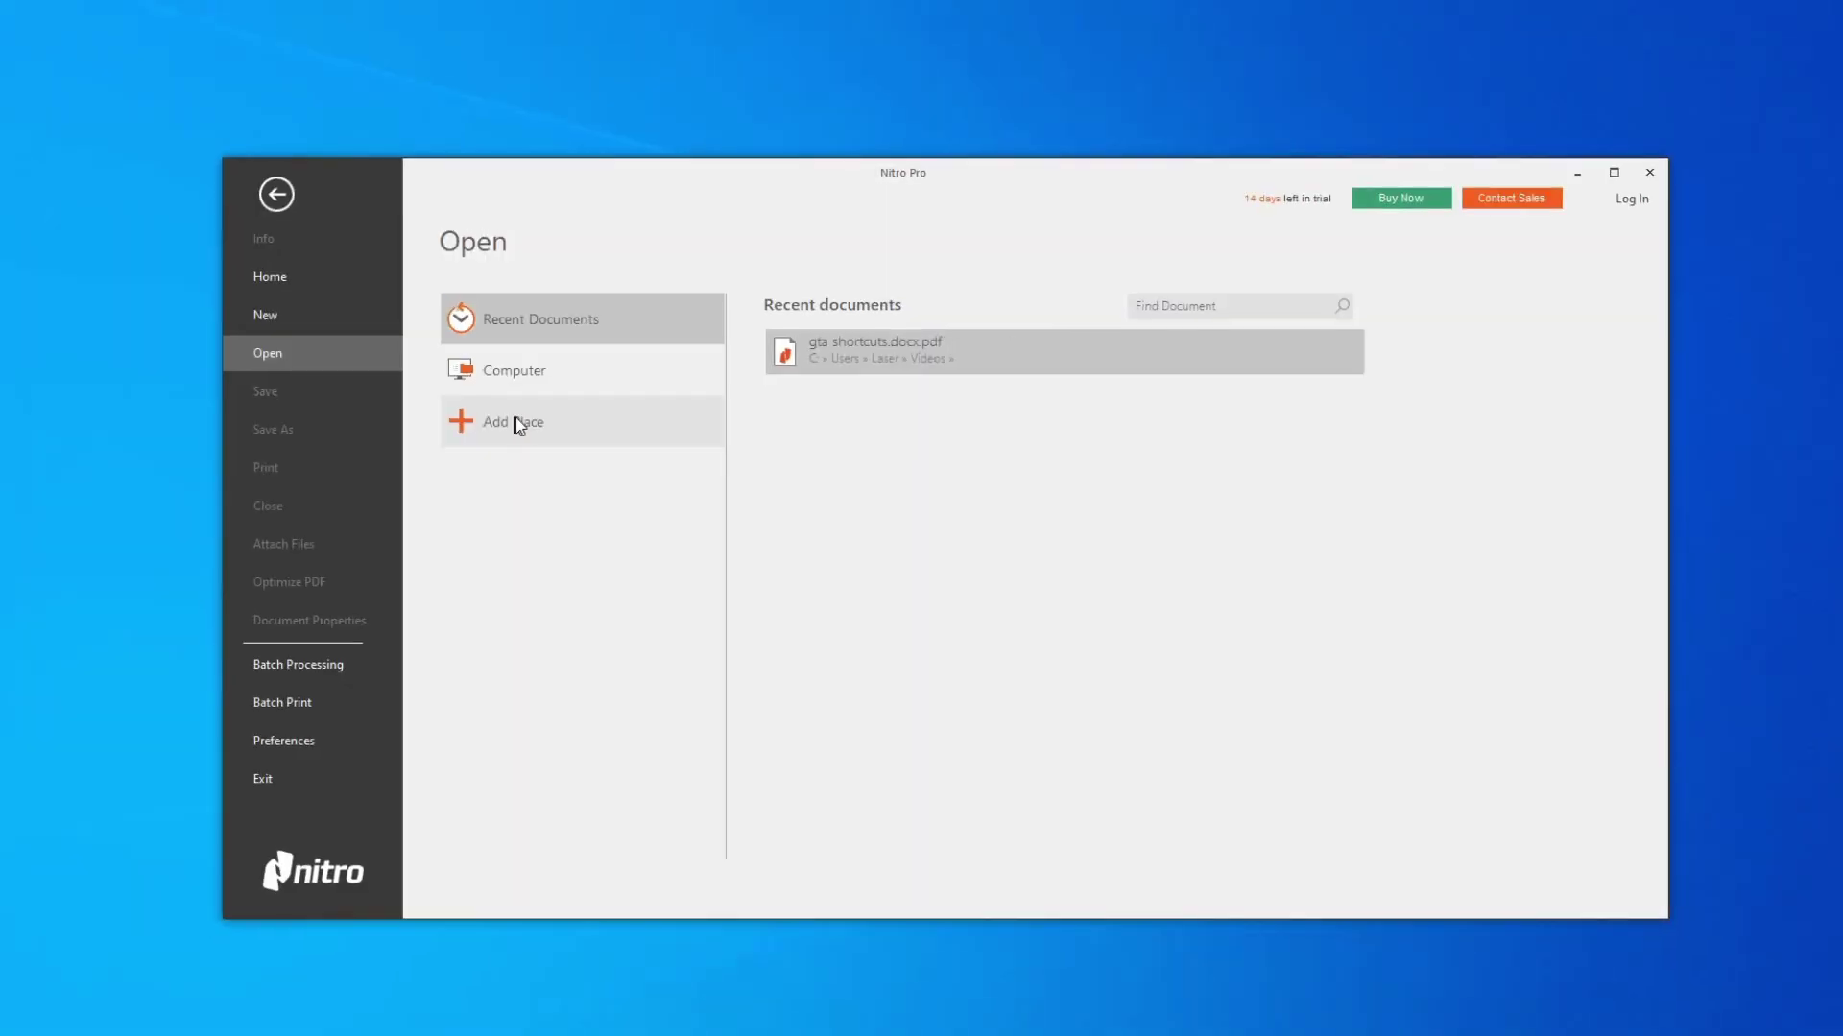
Open gta shortcuts.docx.pdf from the computer and autoscroll through its pages
{"action": "left_click", "coordinate": [515, 423]}
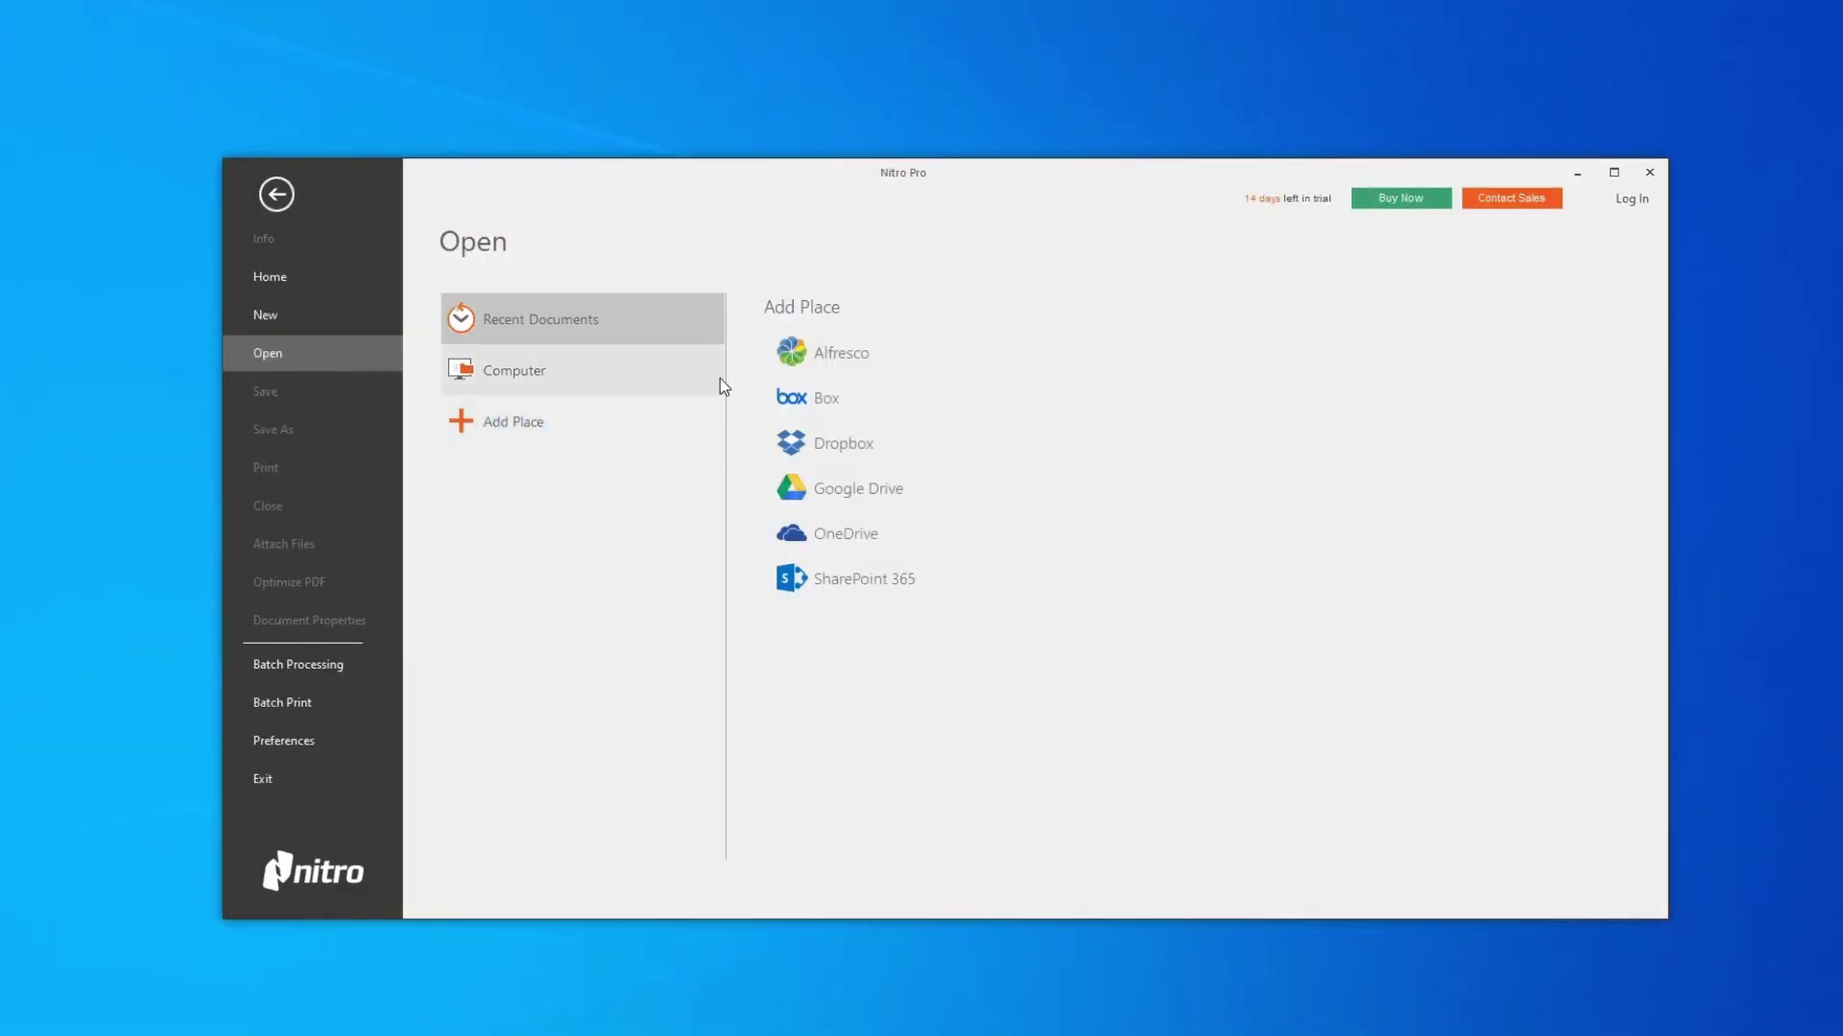
{"action": "left_click", "coordinate": [619, 393]}
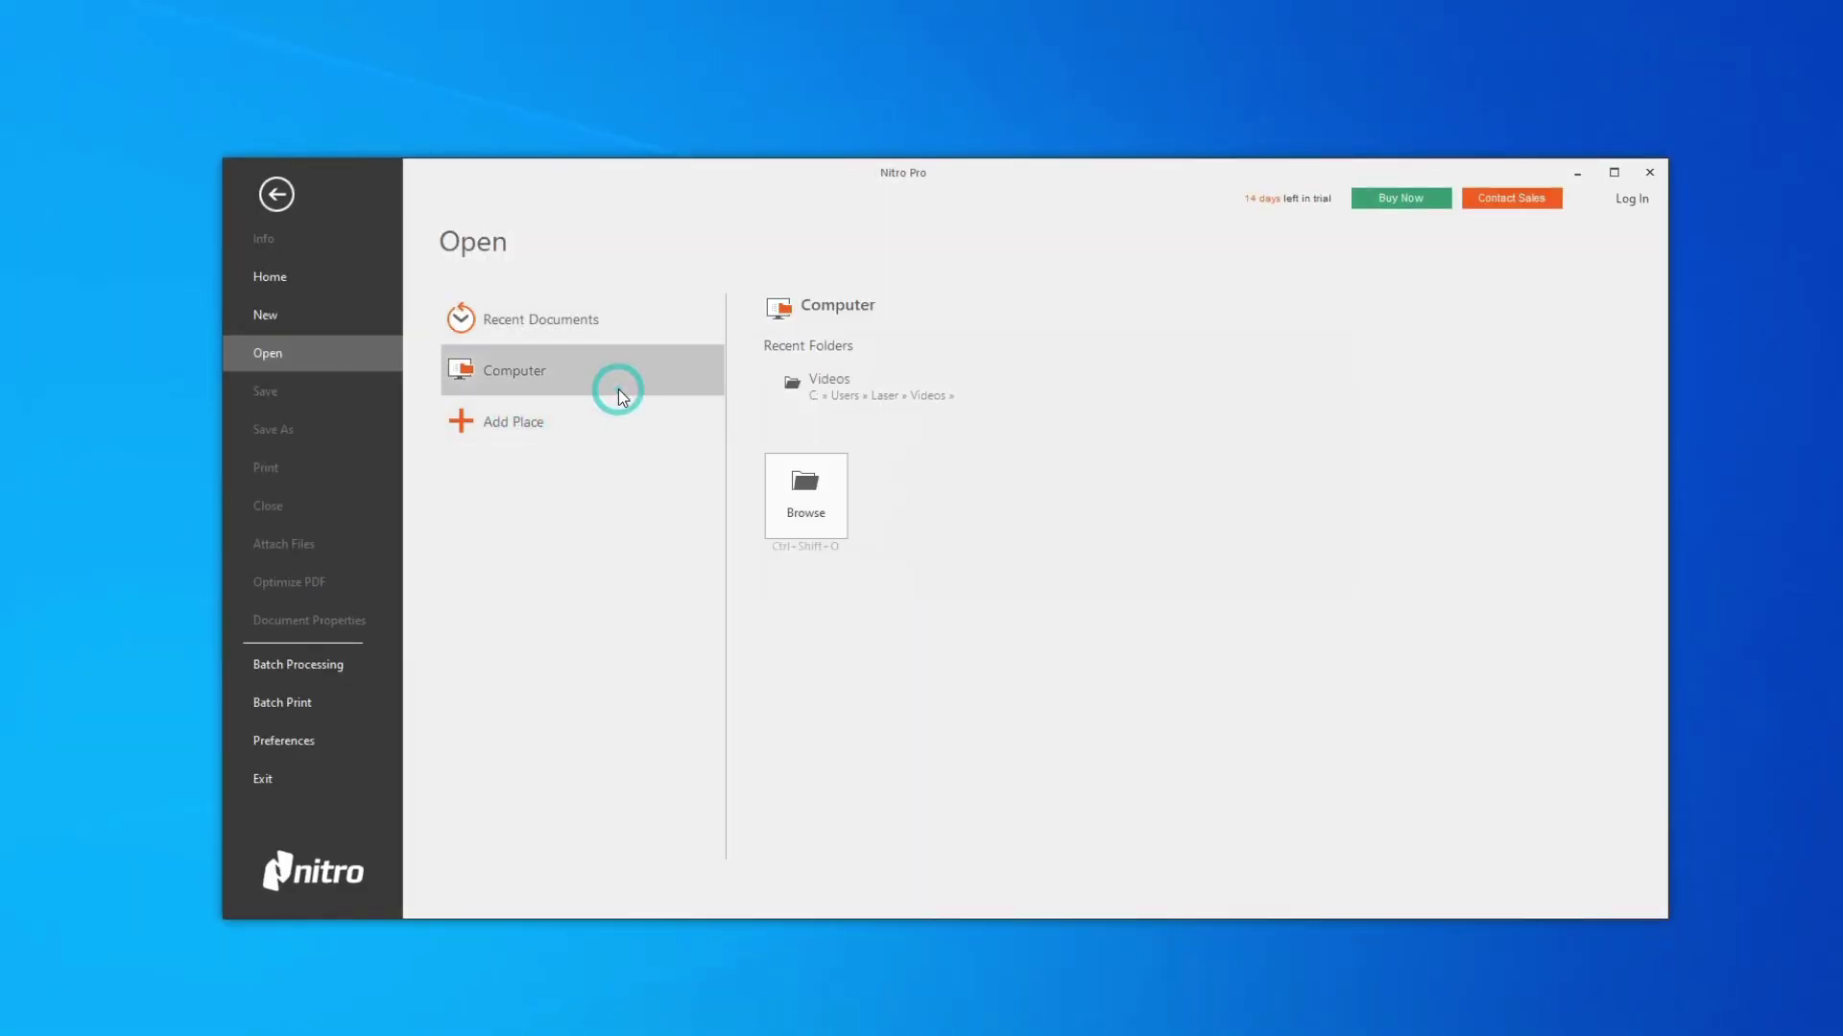
{"action": "left_click", "coordinate": [804, 491]}
{"action": "double_click", "coordinate": [1029, 380]}
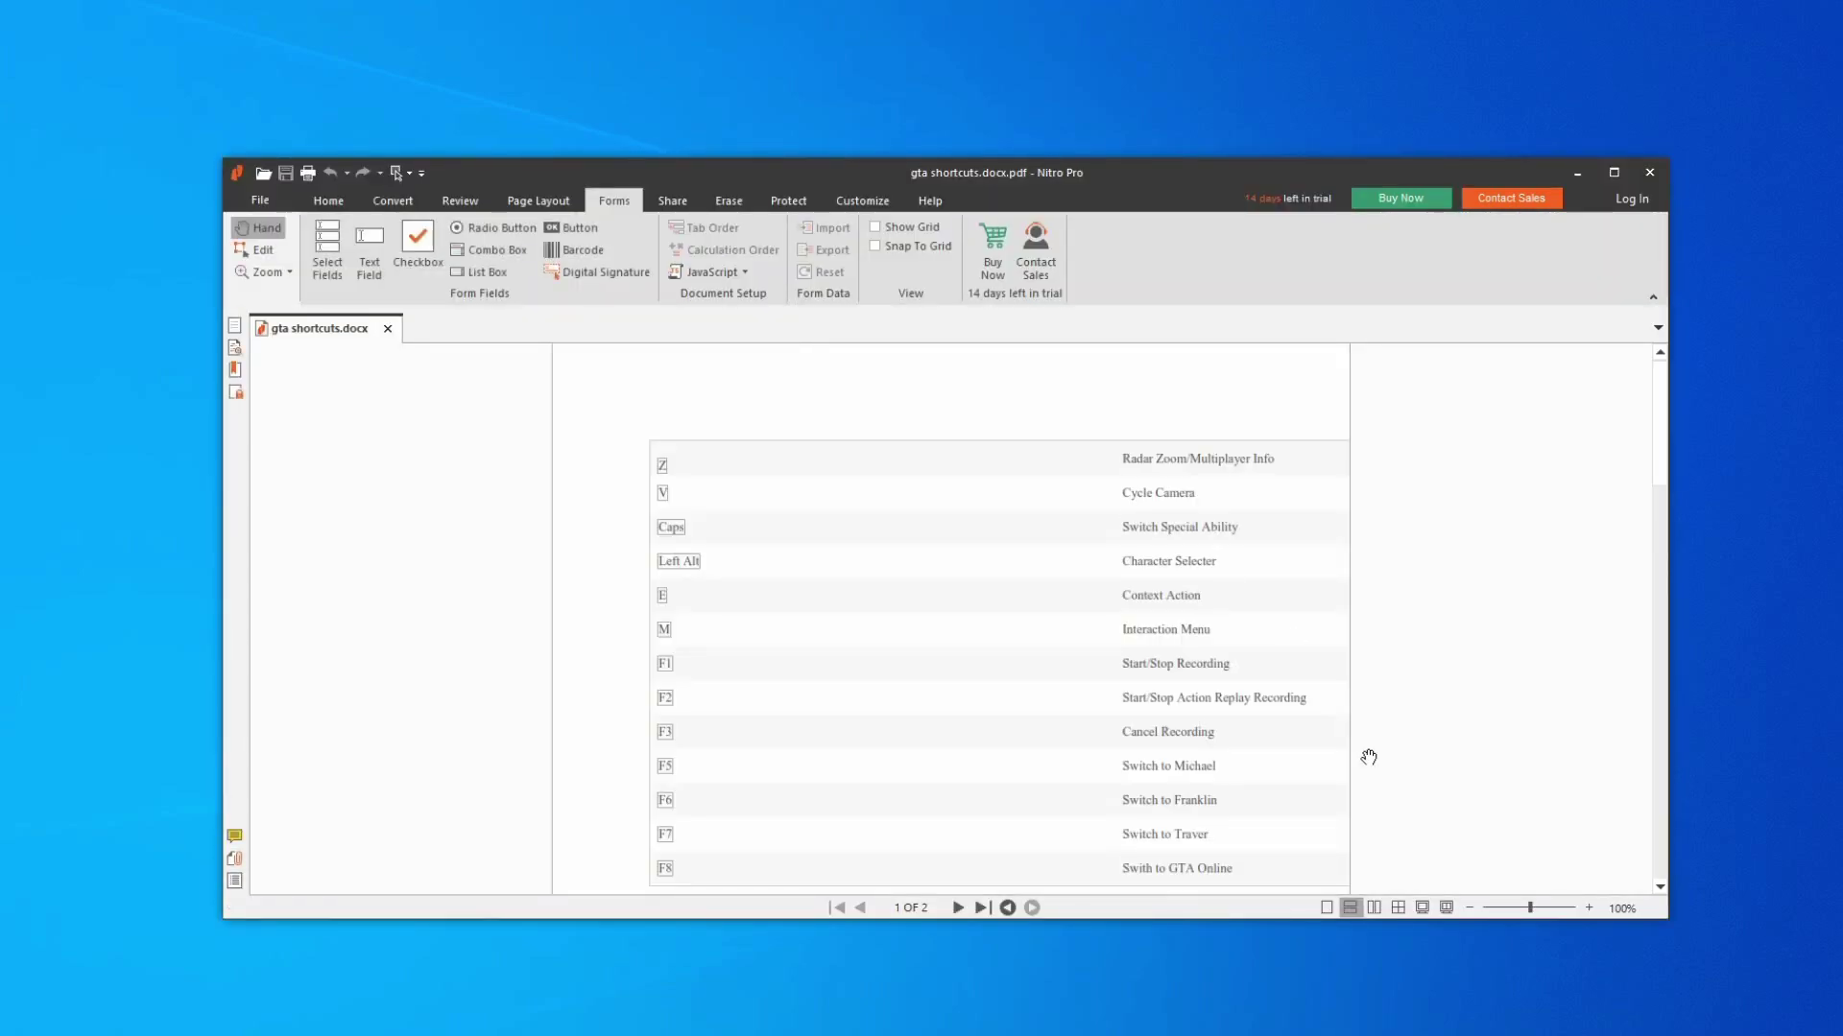
{"action": "middle_click", "coordinate": [815, 587]}
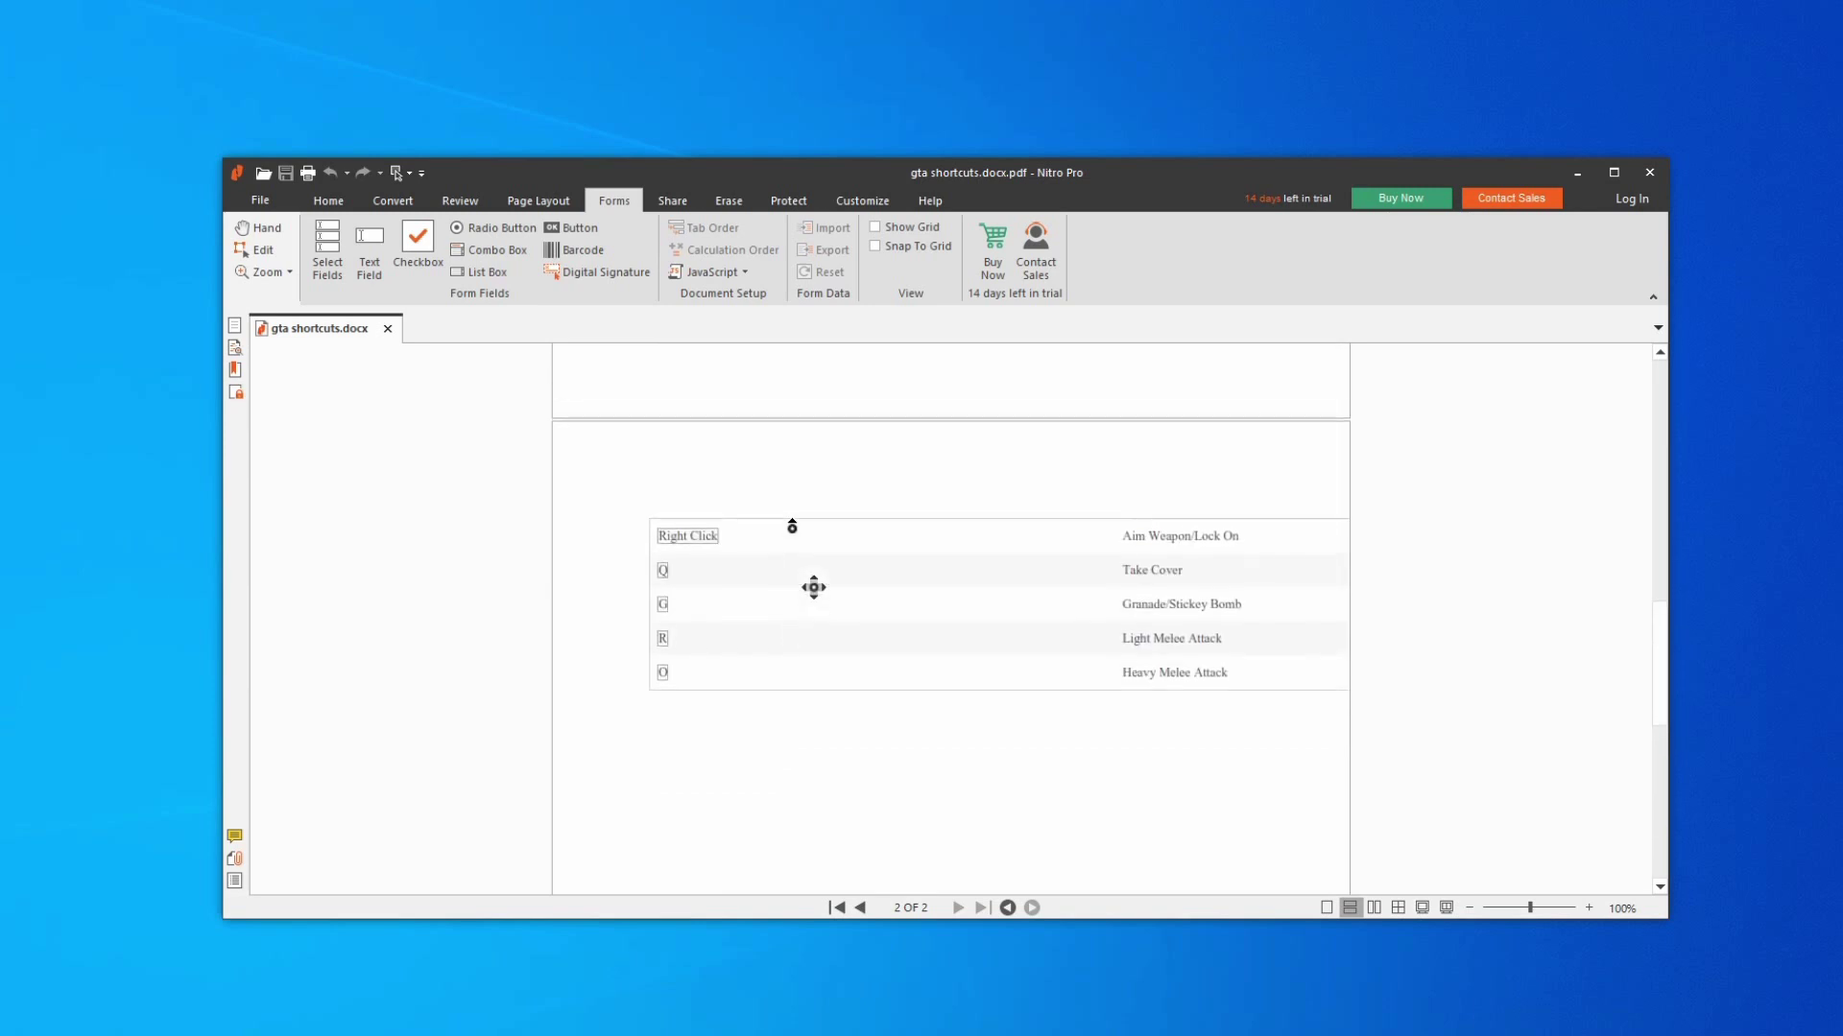
Add the text 'sample text' below the 3. Combat Controls heading
{"action": "left_click", "coordinate": [328, 199]}
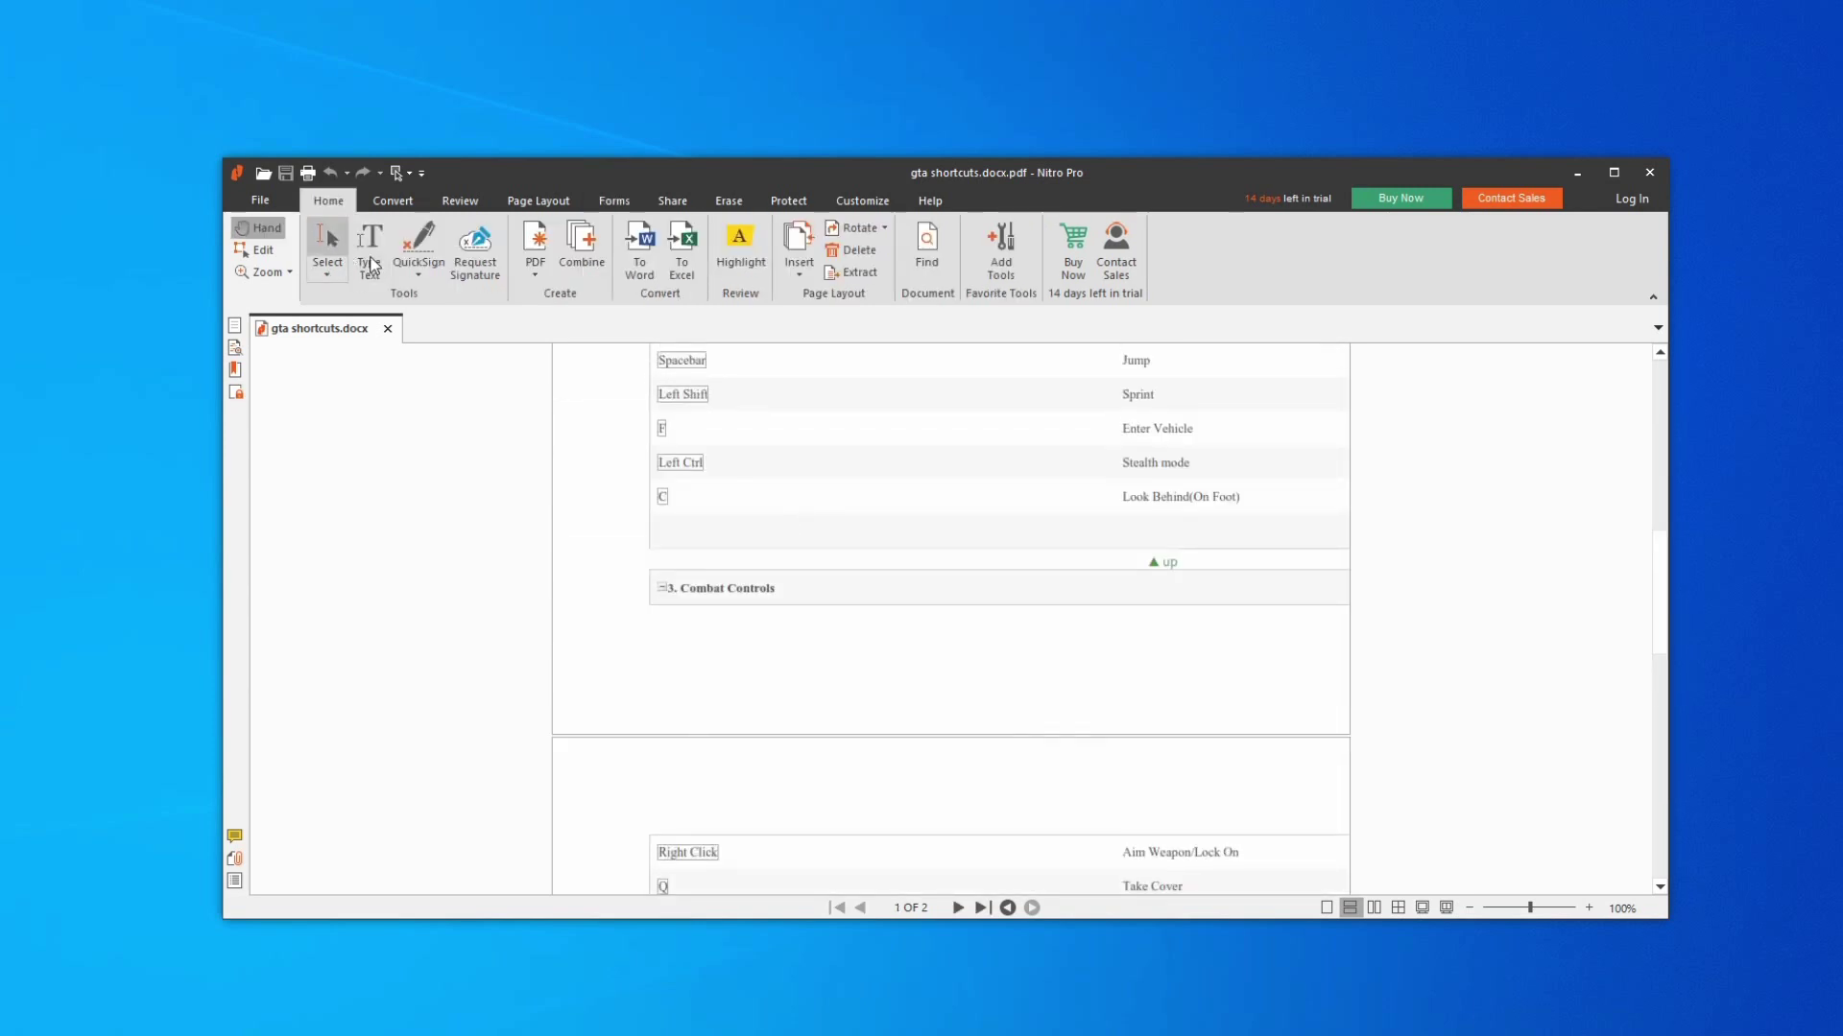
{"action": "left_click", "coordinate": [369, 254]}
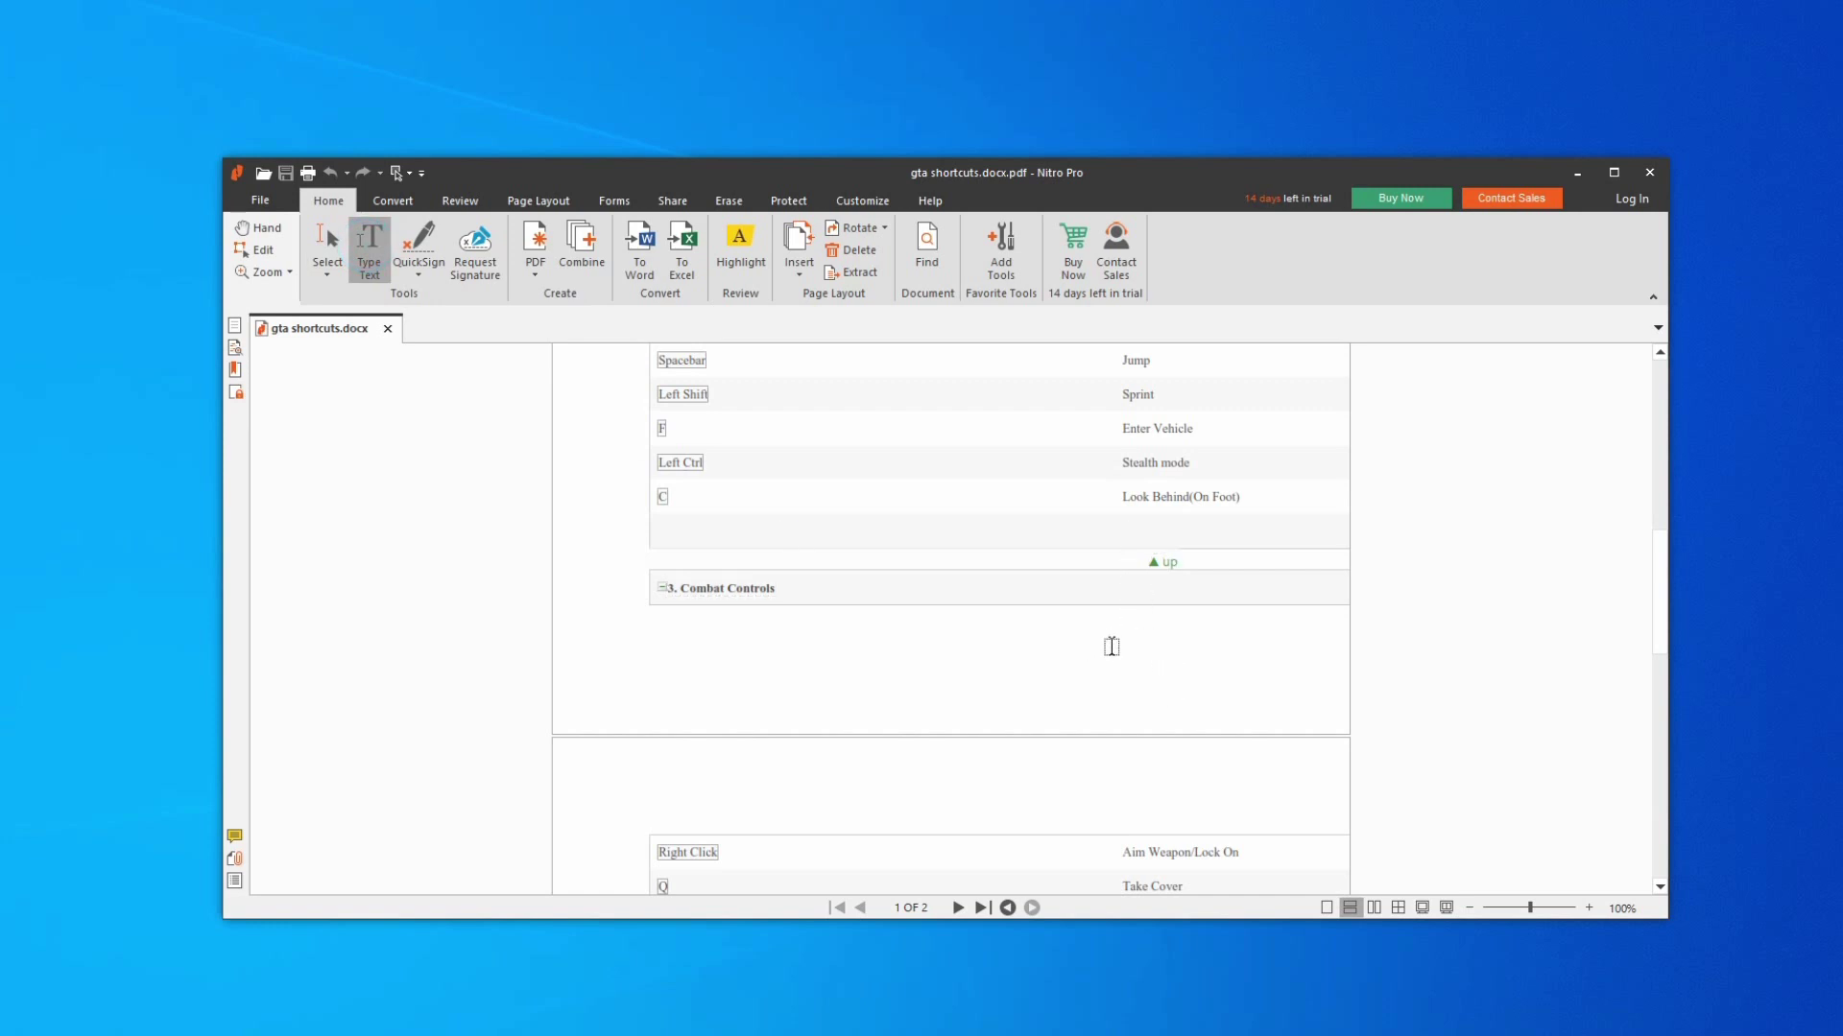
{"action": "left_click", "coordinate": [1112, 646]}
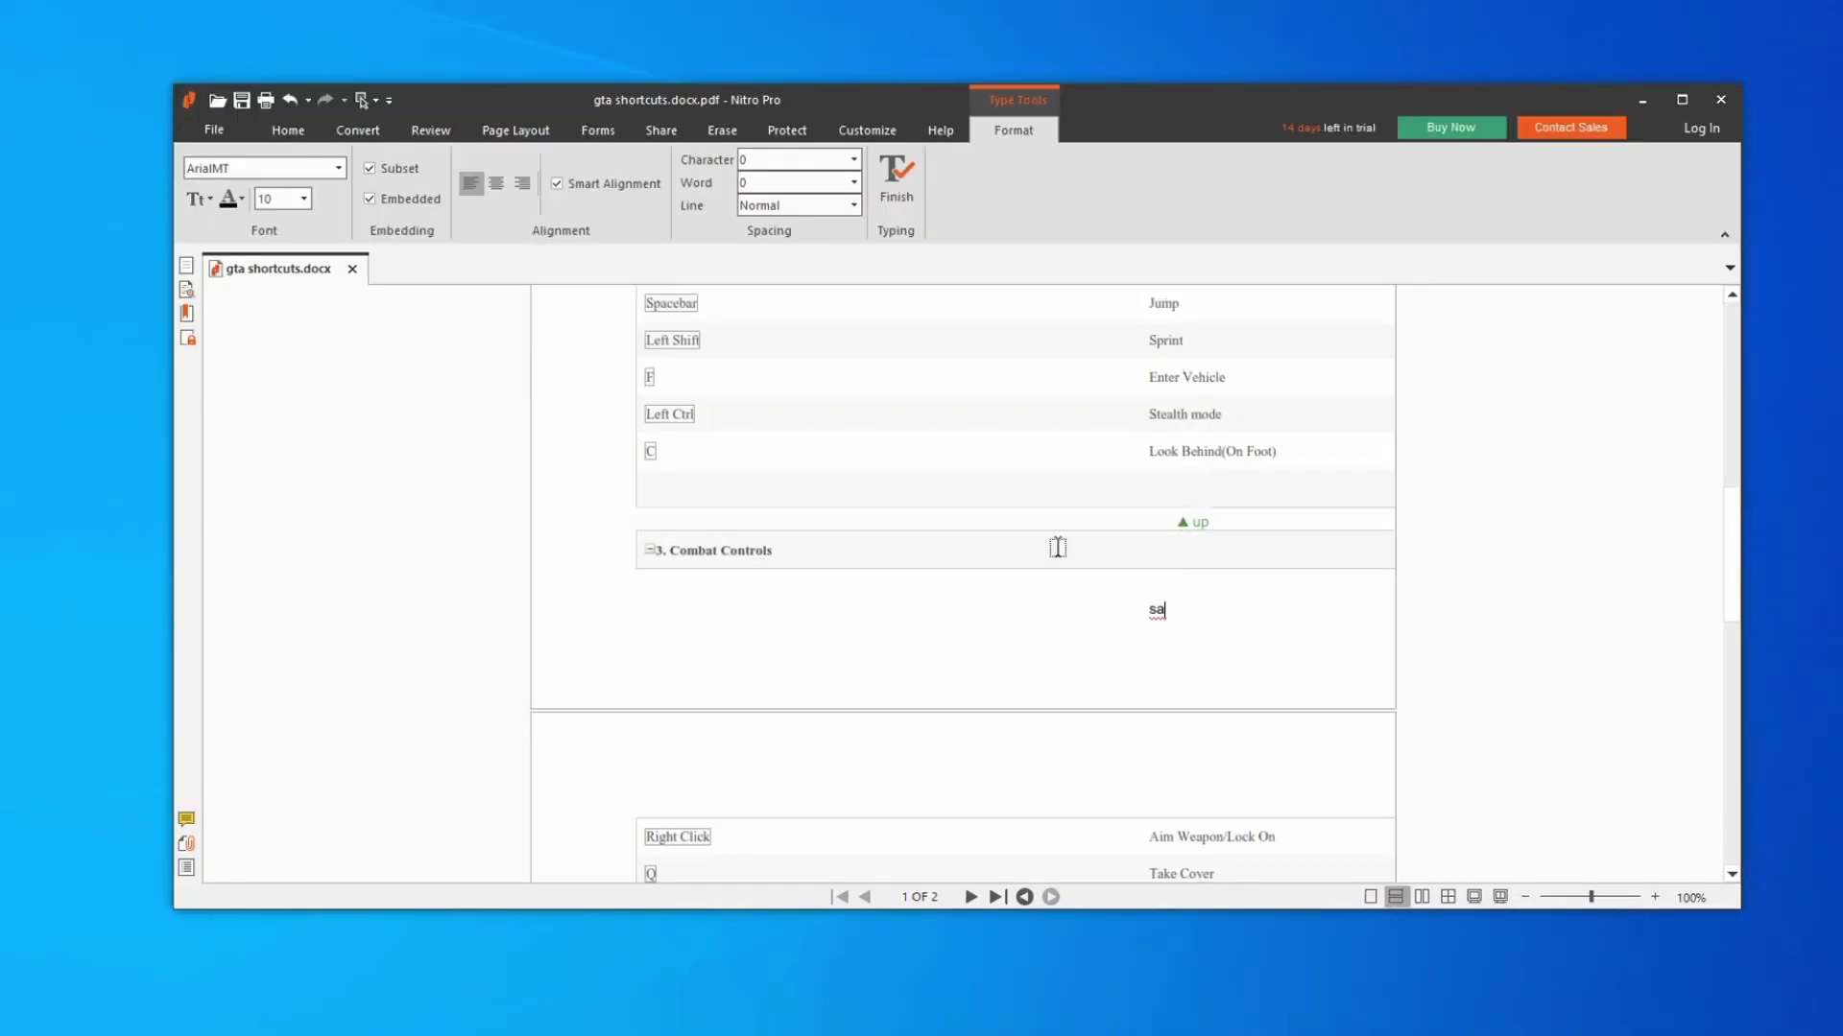
{"action": "type", "text": "sample"}
{"action": "type", "text": " text"}
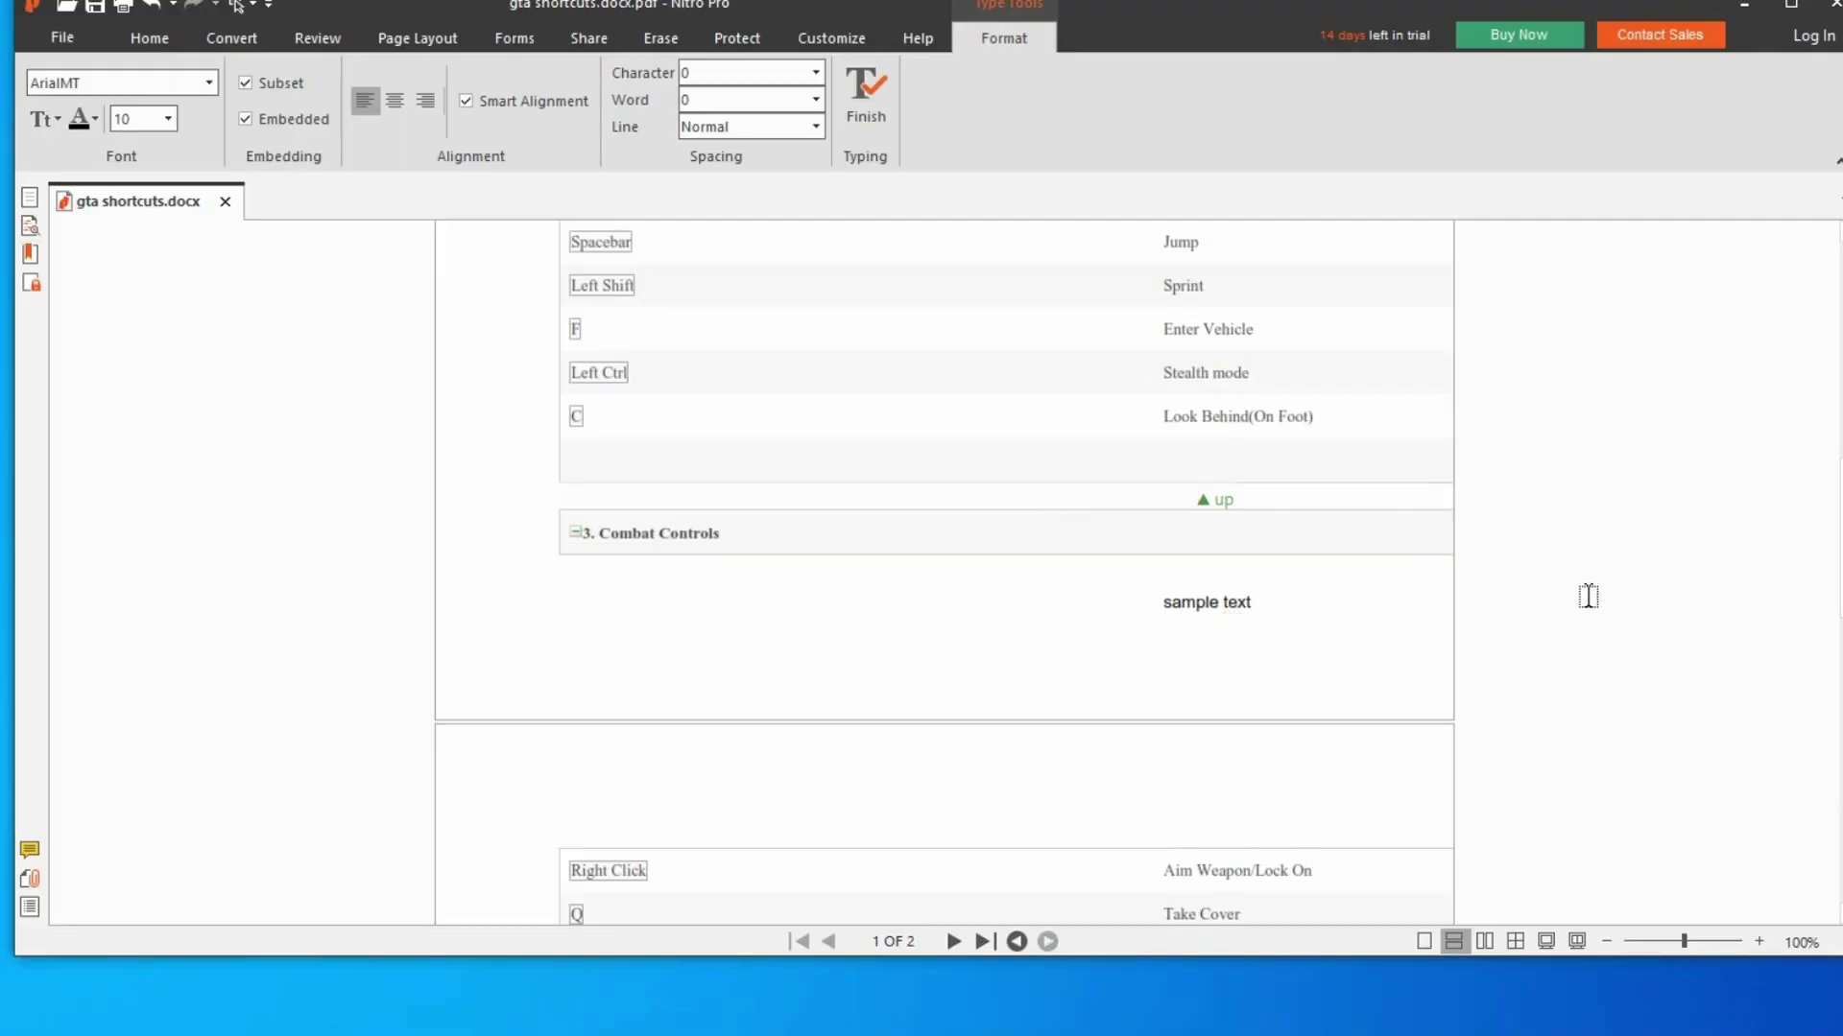
{"action": "left_click", "coordinate": [1588, 596]}
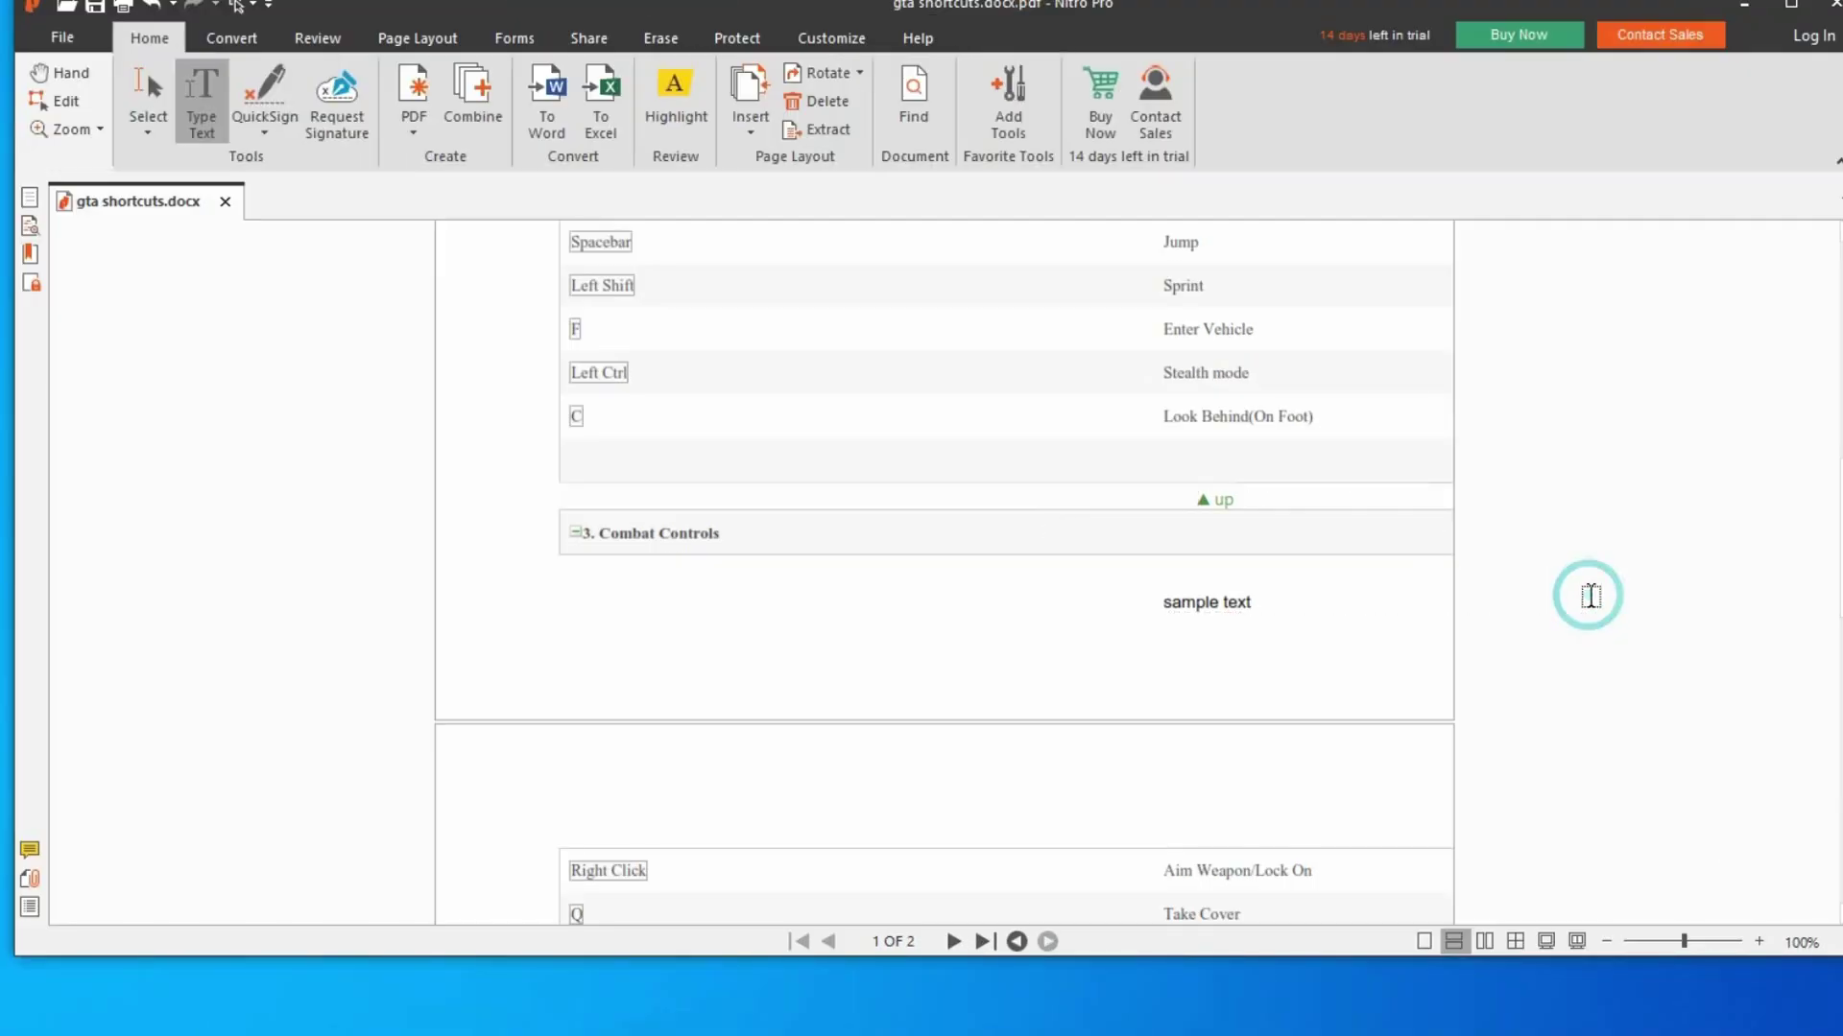
Draw a new QuickSign signature and place it, resized, above 'sample text'
{"action": "left_click", "coordinate": [273, 119]}
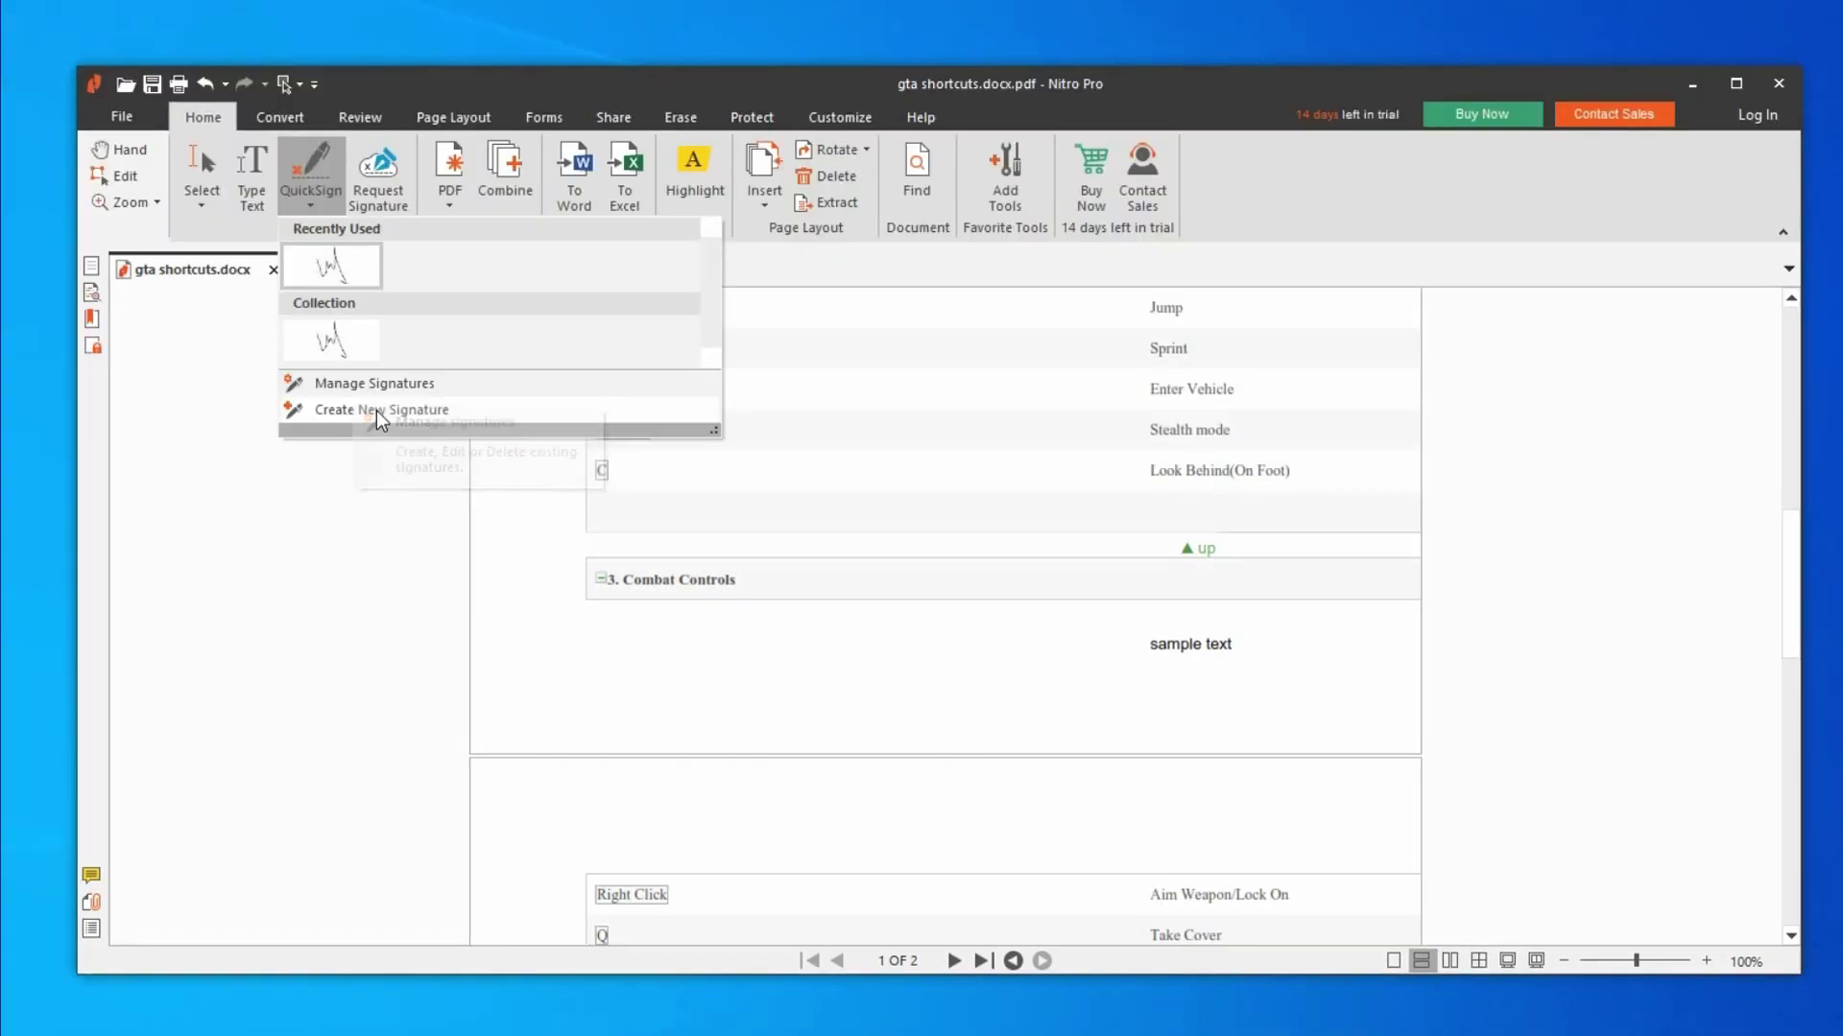
{"action": "left_click", "coordinate": [317, 351]}
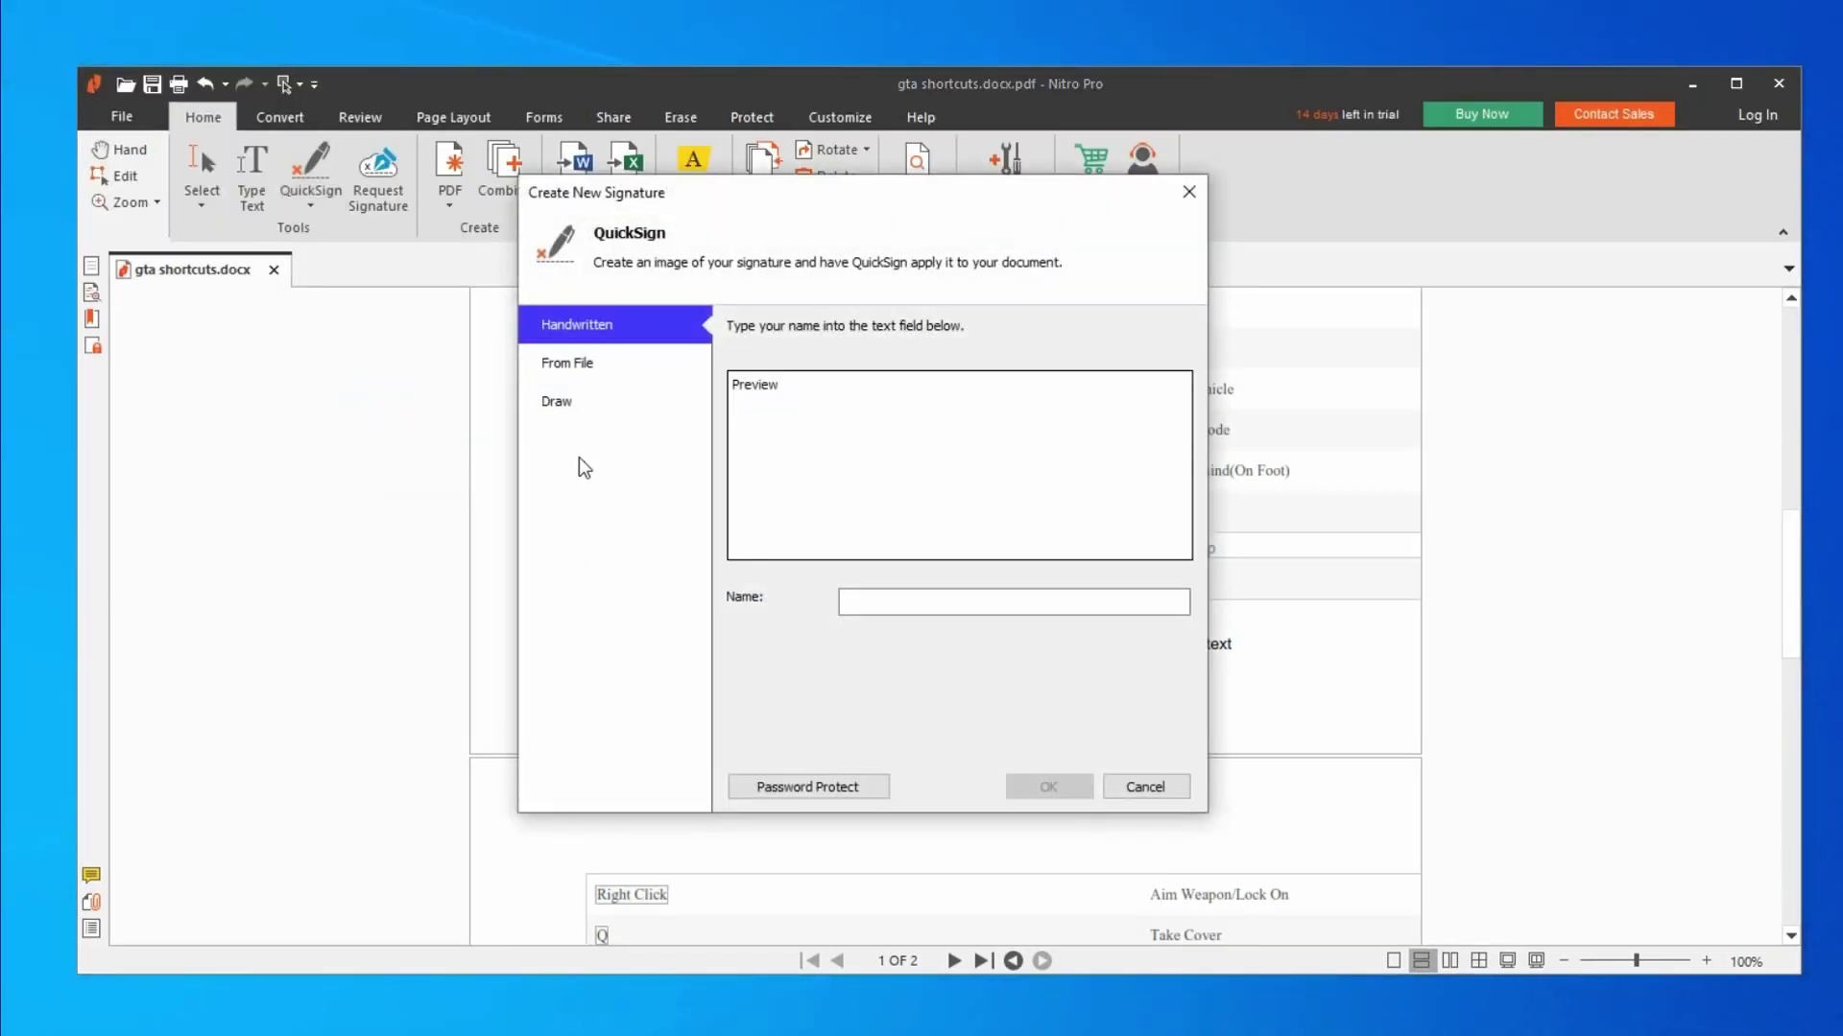
{"action": "left_click", "coordinate": [530, 353]}
{"action": "mouse_move", "coordinate": [746, 448]}
{"action": "left_mouse_down"}
{"action": "mouse_move", "coordinate": [768, 492]}
{"action": "mouse_move", "coordinate": [850, 484]}
{"action": "left_mouse_up"}
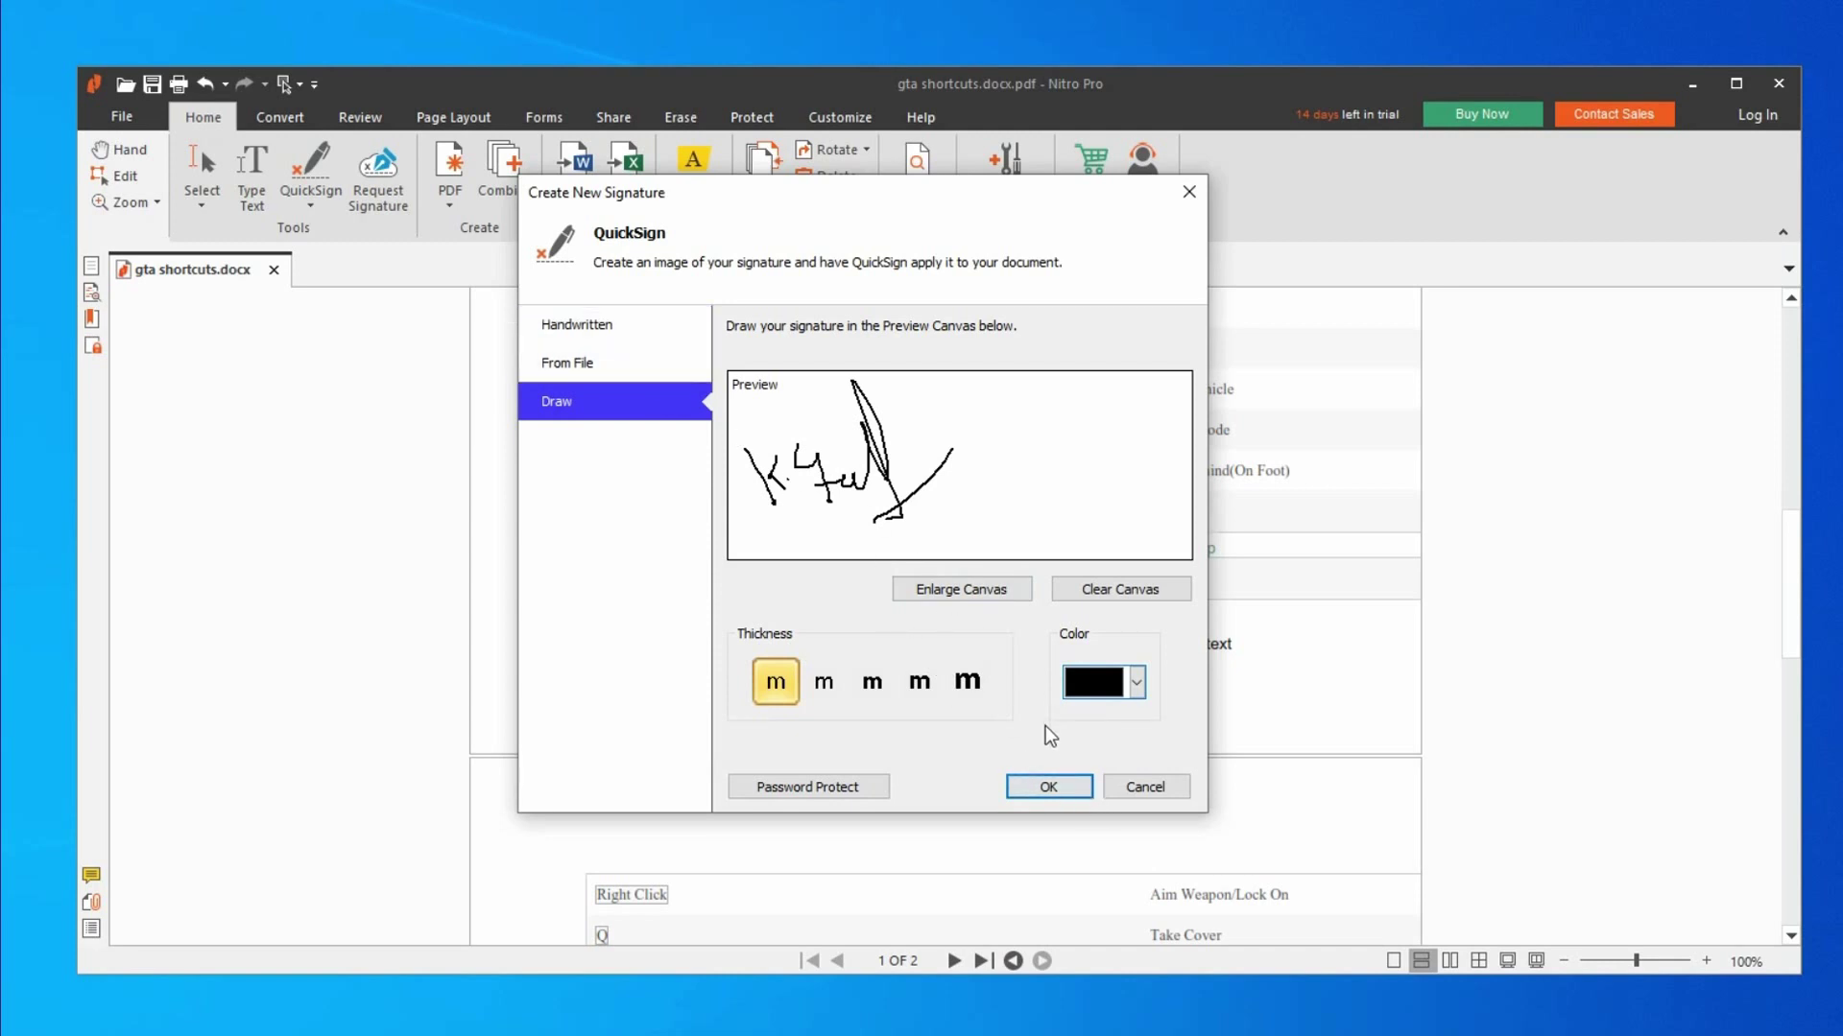
{"action": "left_click", "coordinate": [1050, 787]}
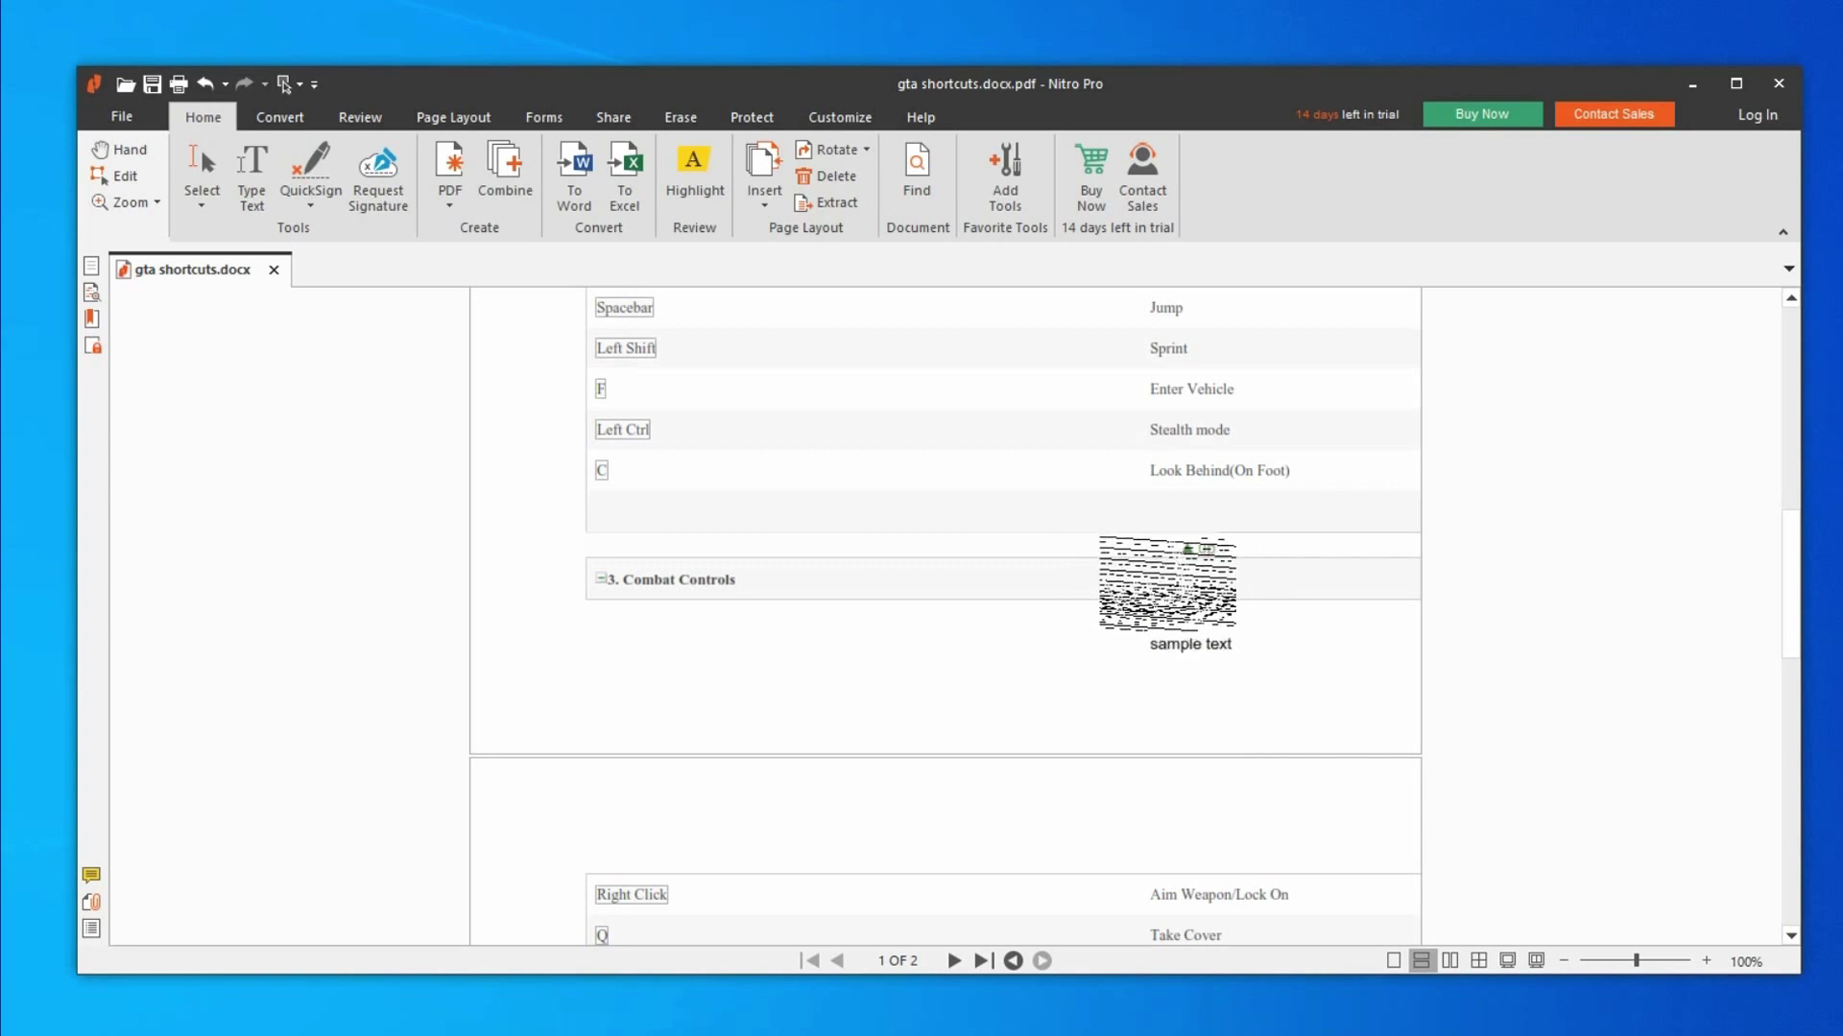
{"action": "left_click", "coordinate": [1104, 540]}
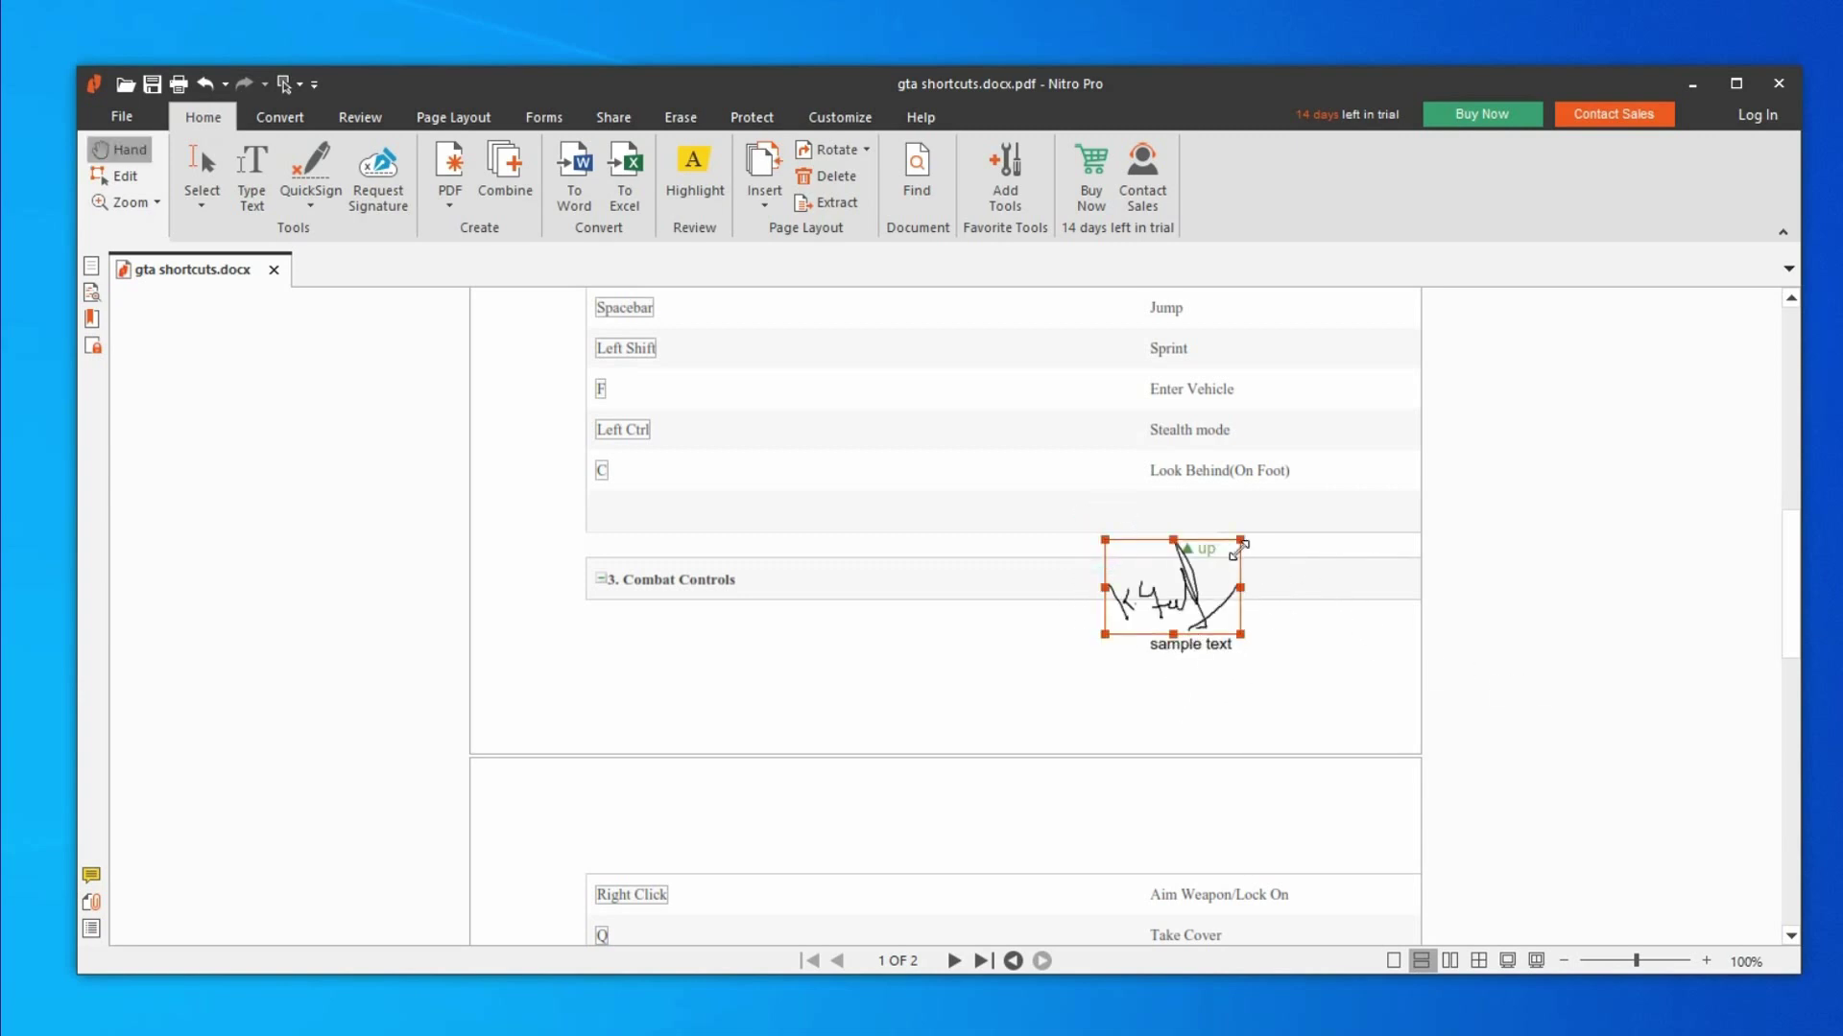
{"action": "mouse_move", "coordinate": [1239, 540]}
{"action": "left_mouse_down"}
{"action": "mouse_move", "coordinate": [1179, 622]}
{"action": "mouse_move", "coordinate": [1193, 659]}
{"action": "left_mouse_up"}
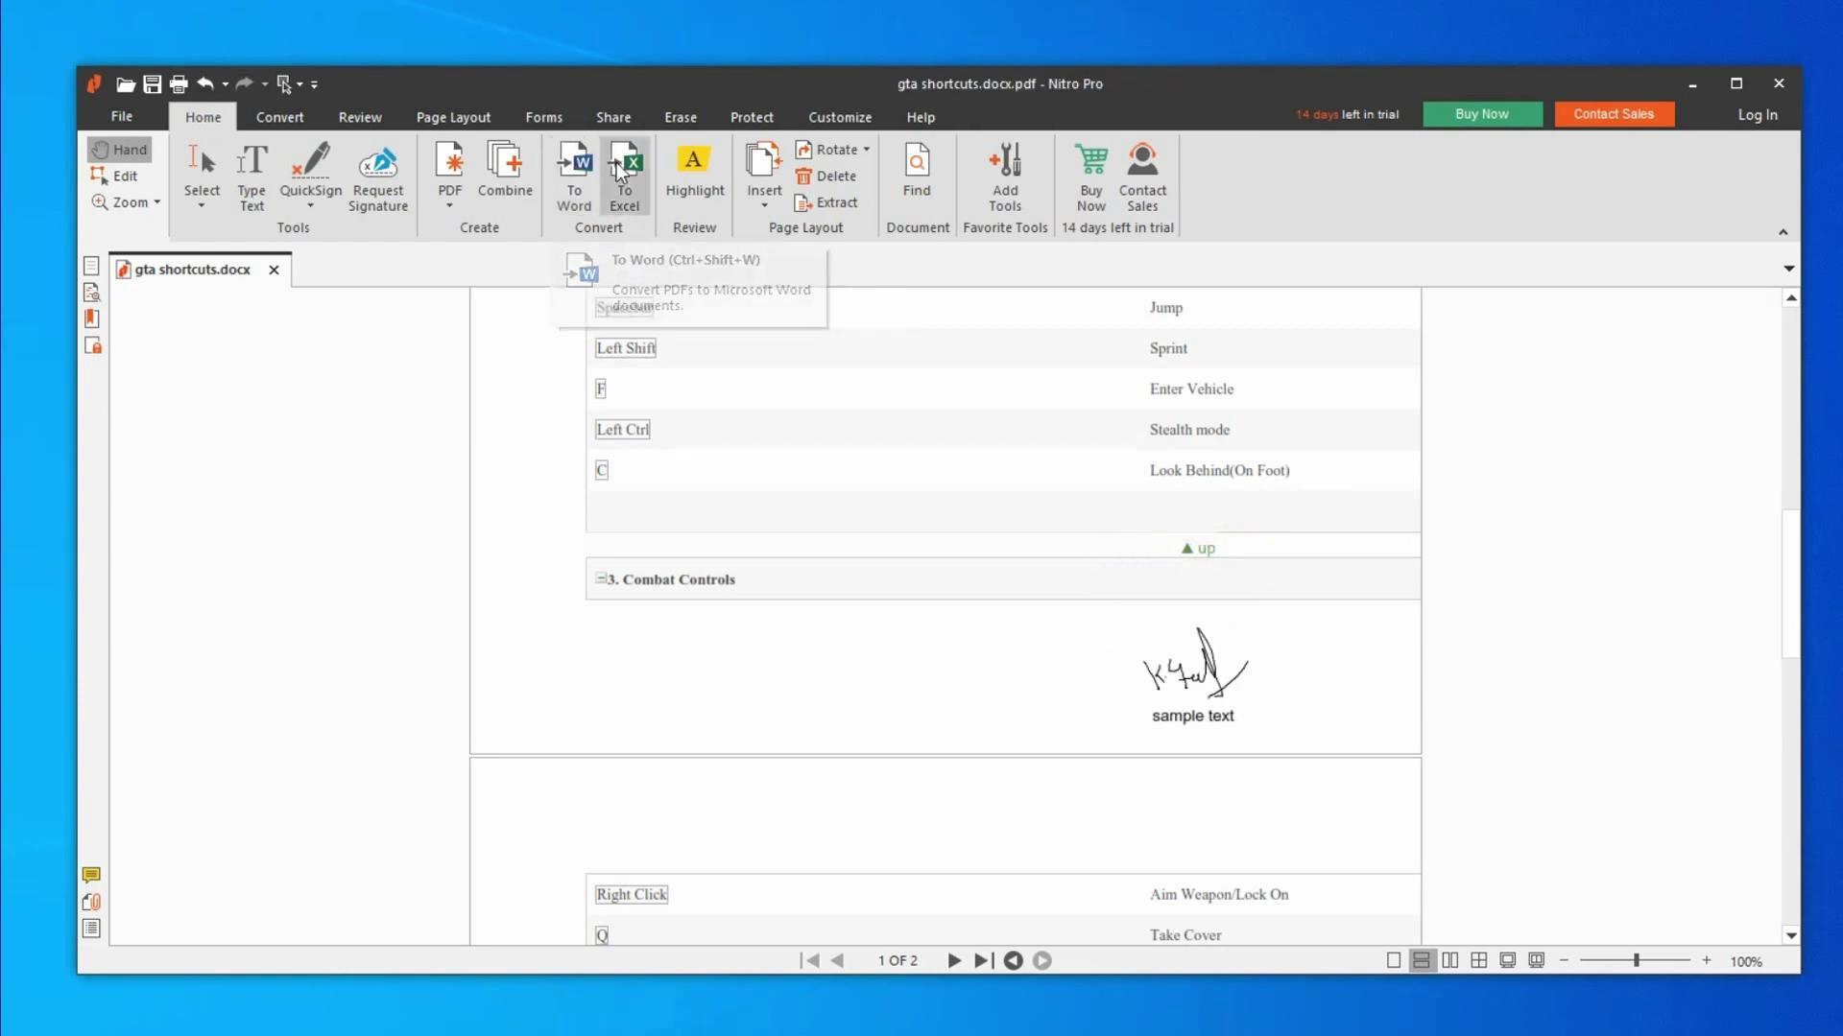
Highlight Stealth mode and Enter Vehicle in yellow, then cancel the Delete Pages dialog
{"action": "left_click", "coordinate": [721, 196]}
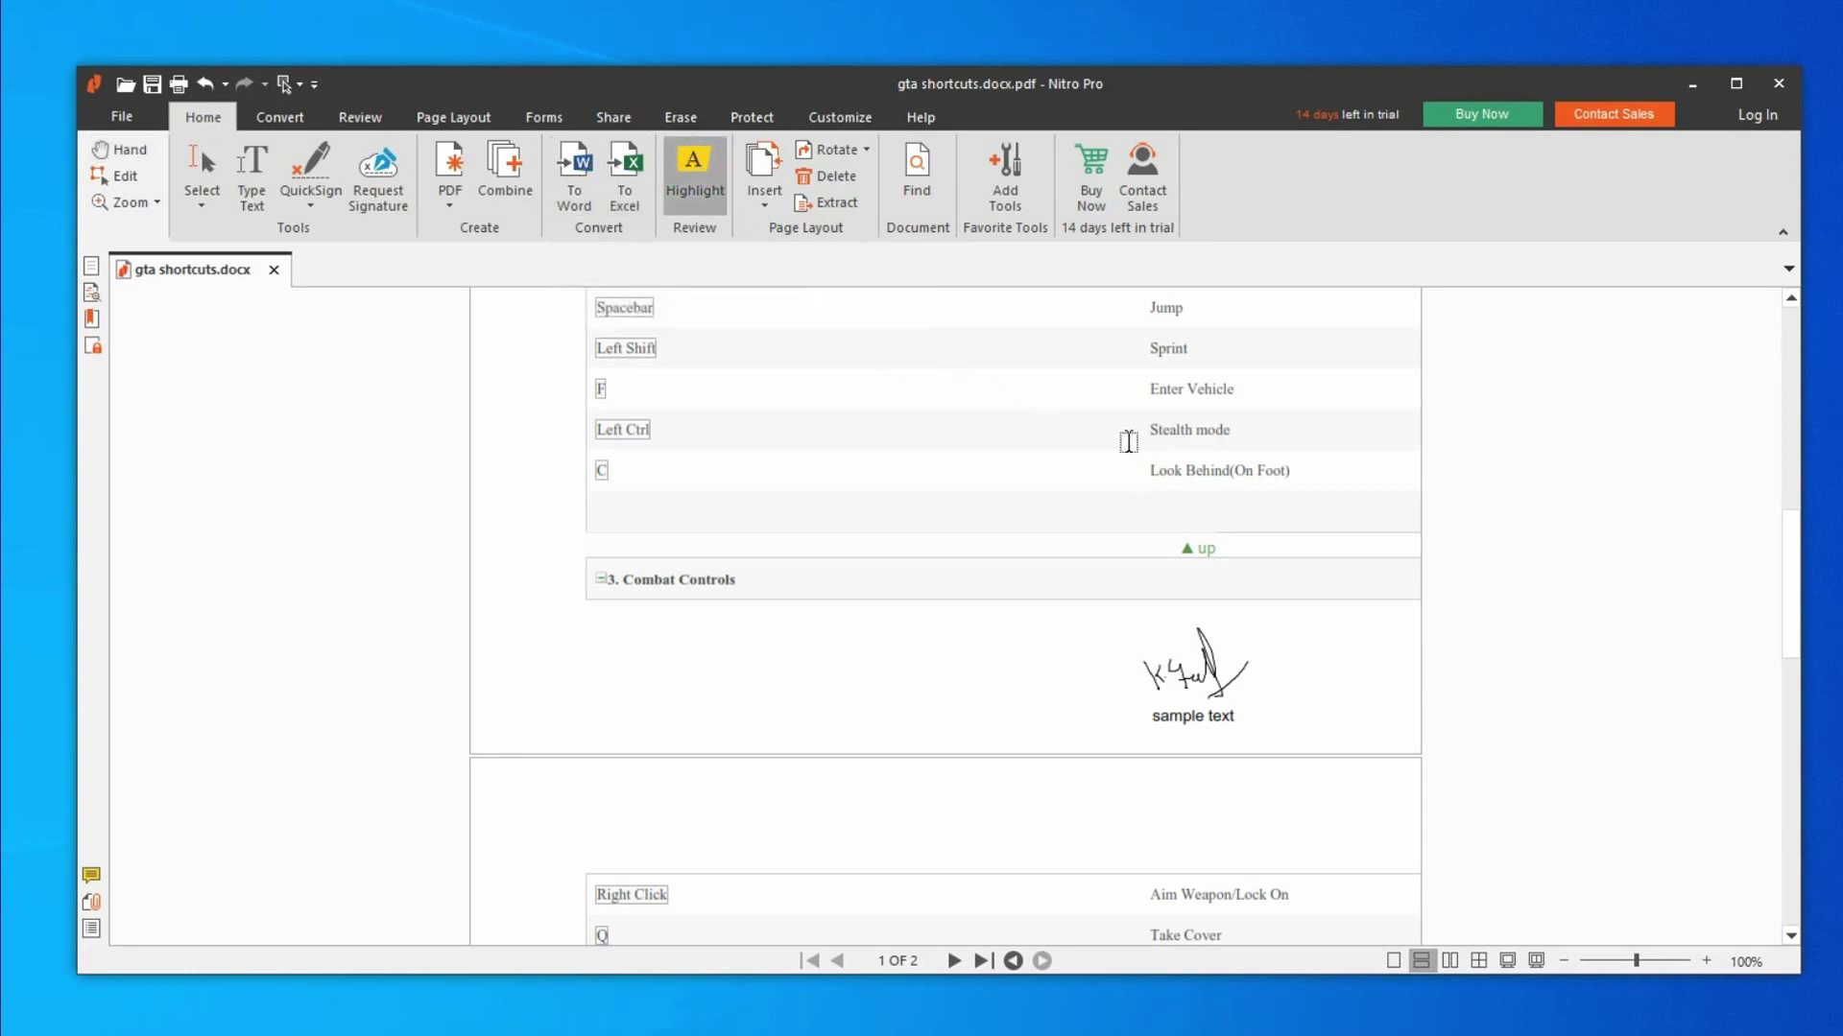
{"action": "left_click_drag", "start_coordinate": [1159, 432], "coordinate": [1249, 444]}
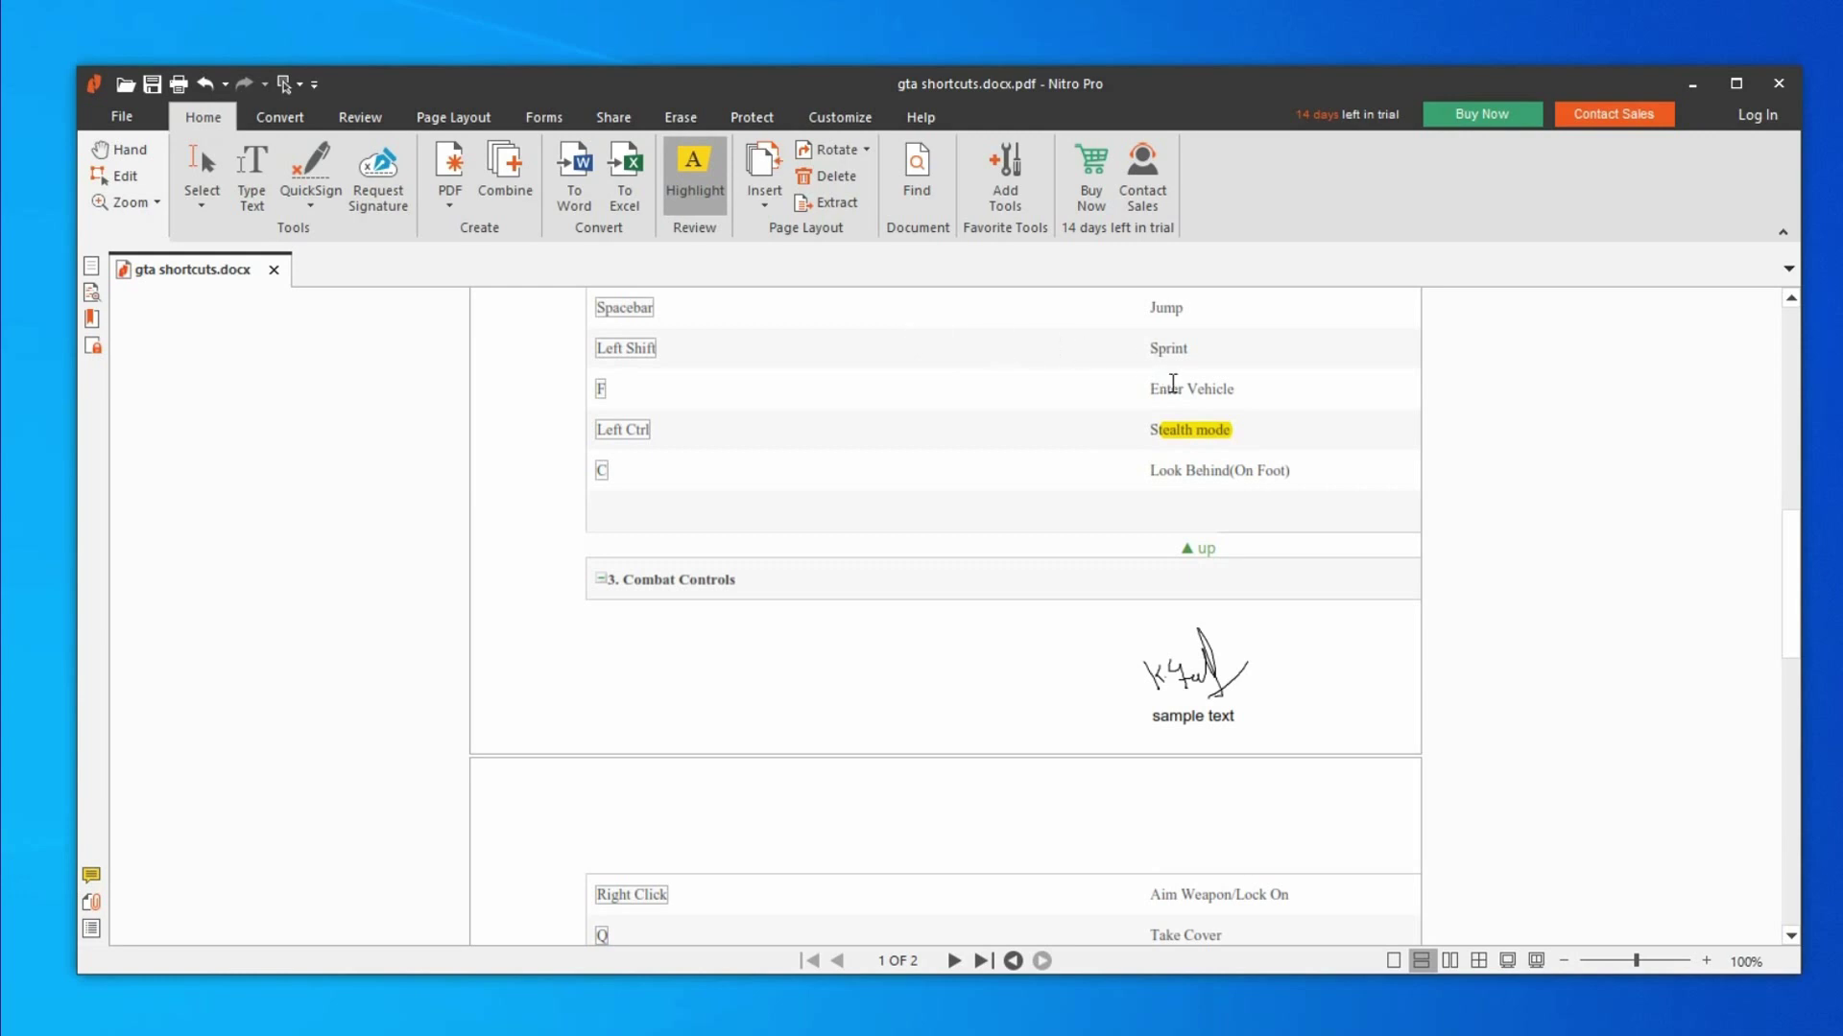
{"action": "left_click_drag", "start_coordinate": [1140, 389], "coordinate": [1234, 410]}
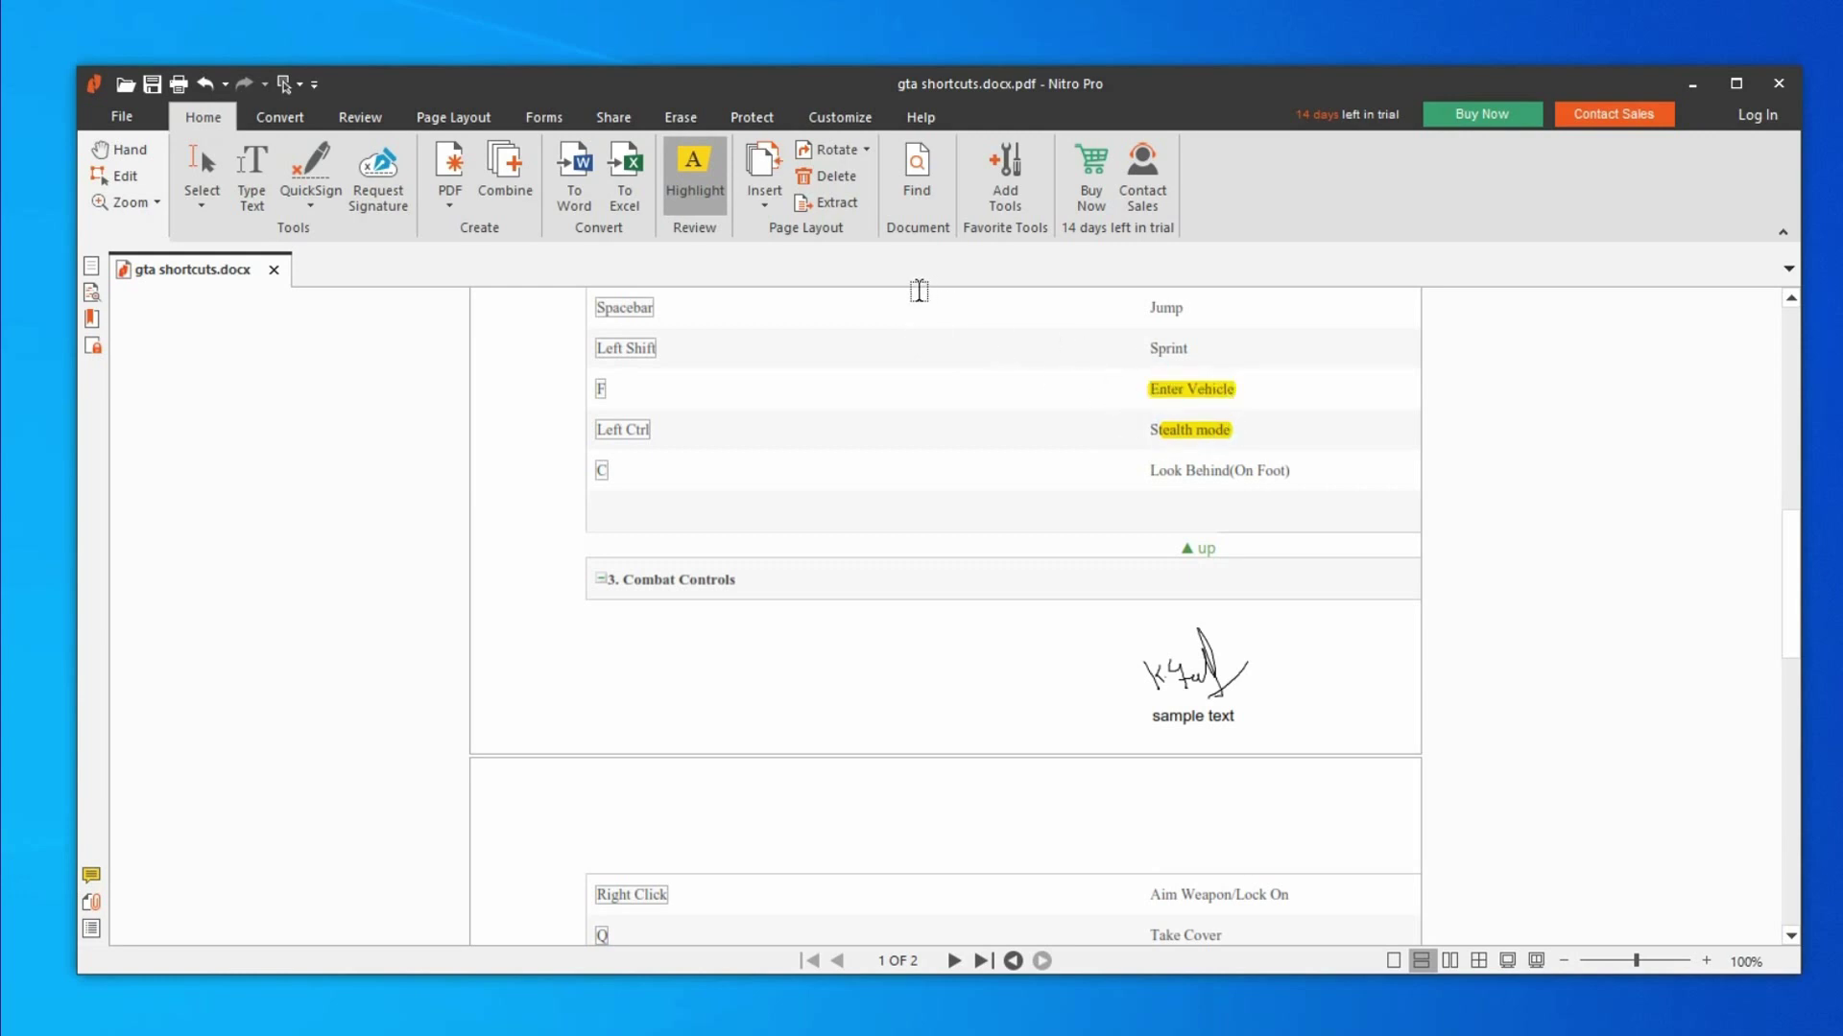
{"action": "scroll", "coordinate": [1156, 349], "scroll_direction": "up", "scroll_amount": 5}
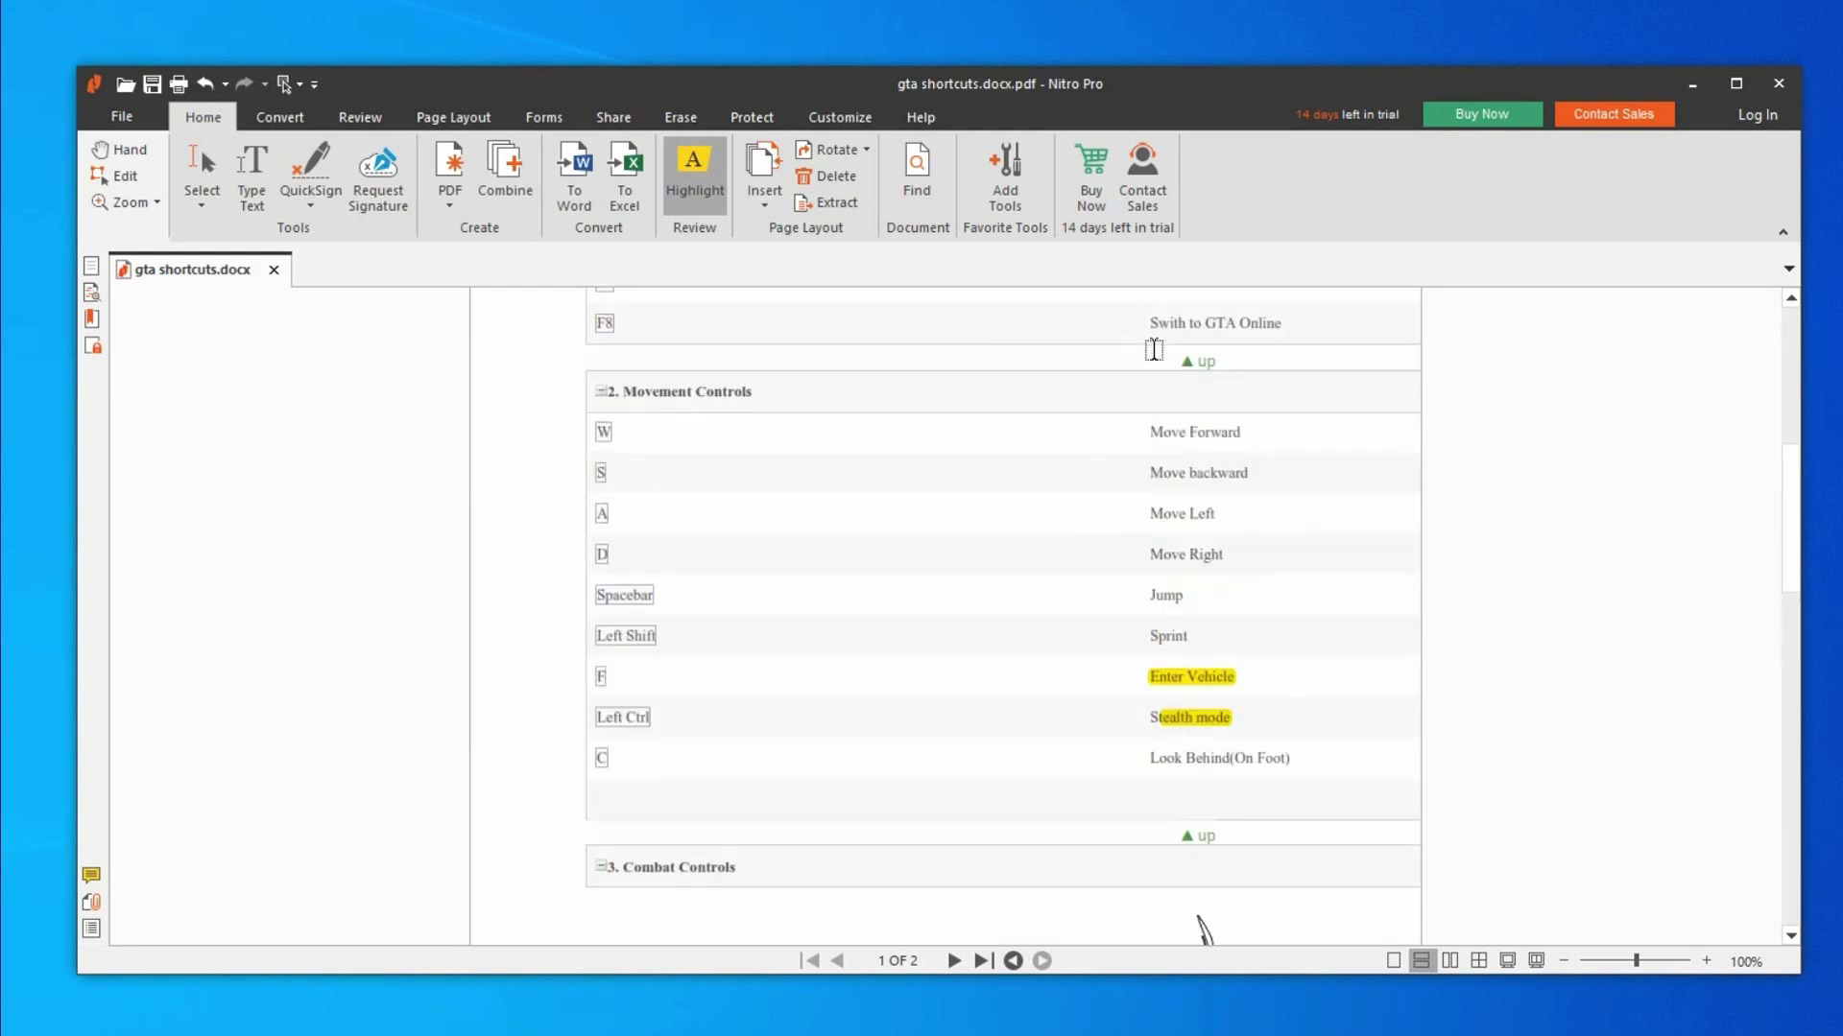
{"action": "left_click", "coordinate": [825, 175]}
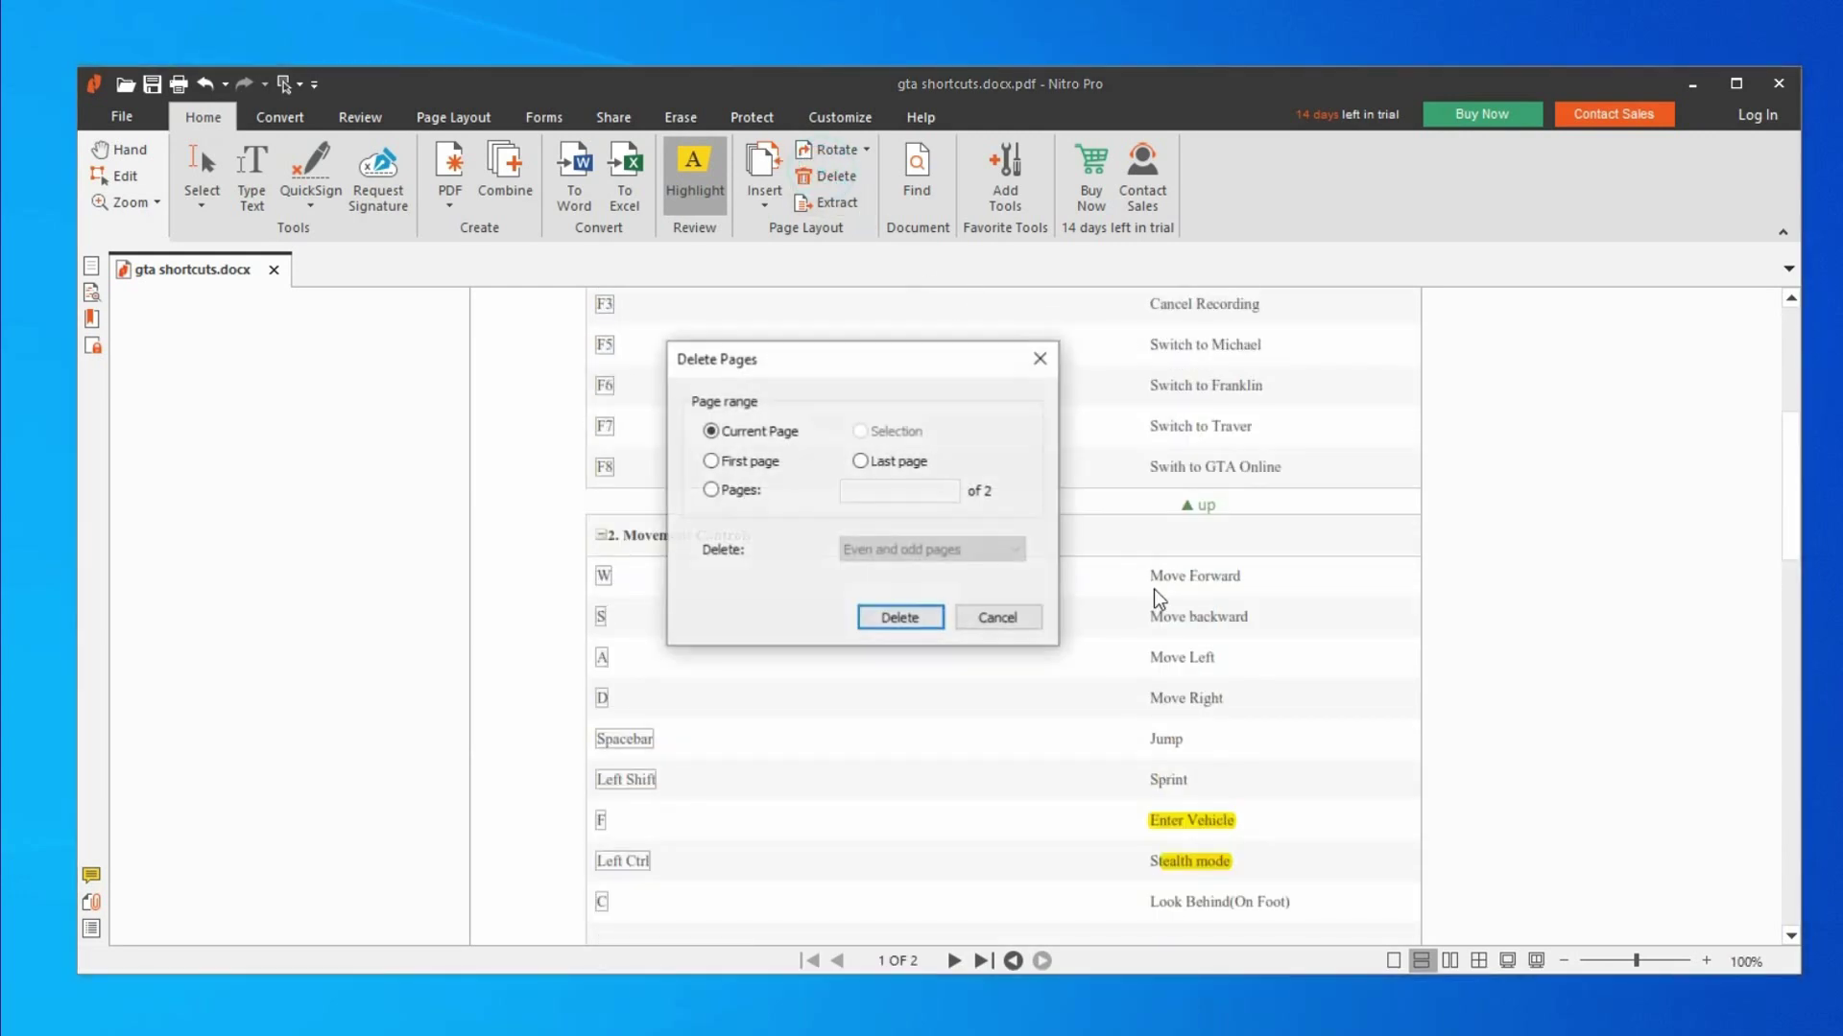
{"action": "left_click", "coordinate": [998, 618]}
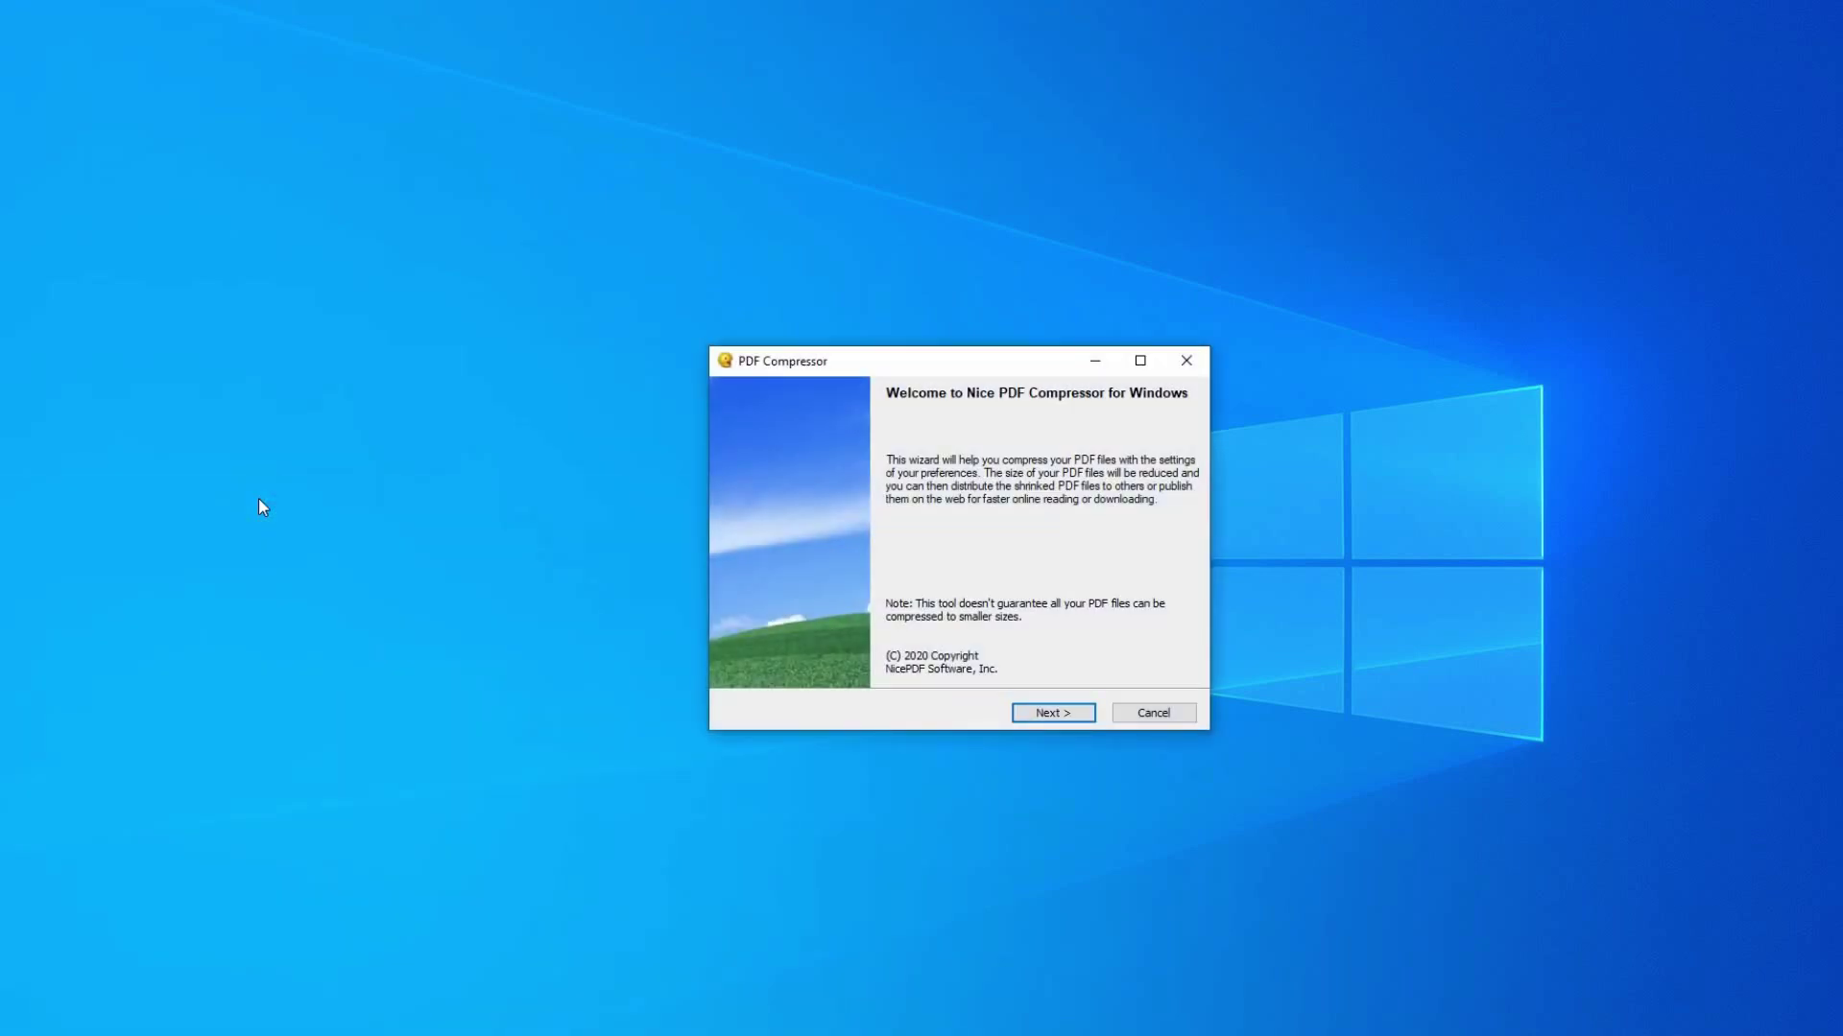
Choose Single PDF File mode and pick gta shortcuts.docx.pdf from Videos as the source
{"action": "left_click", "coordinate": [1050, 710]}
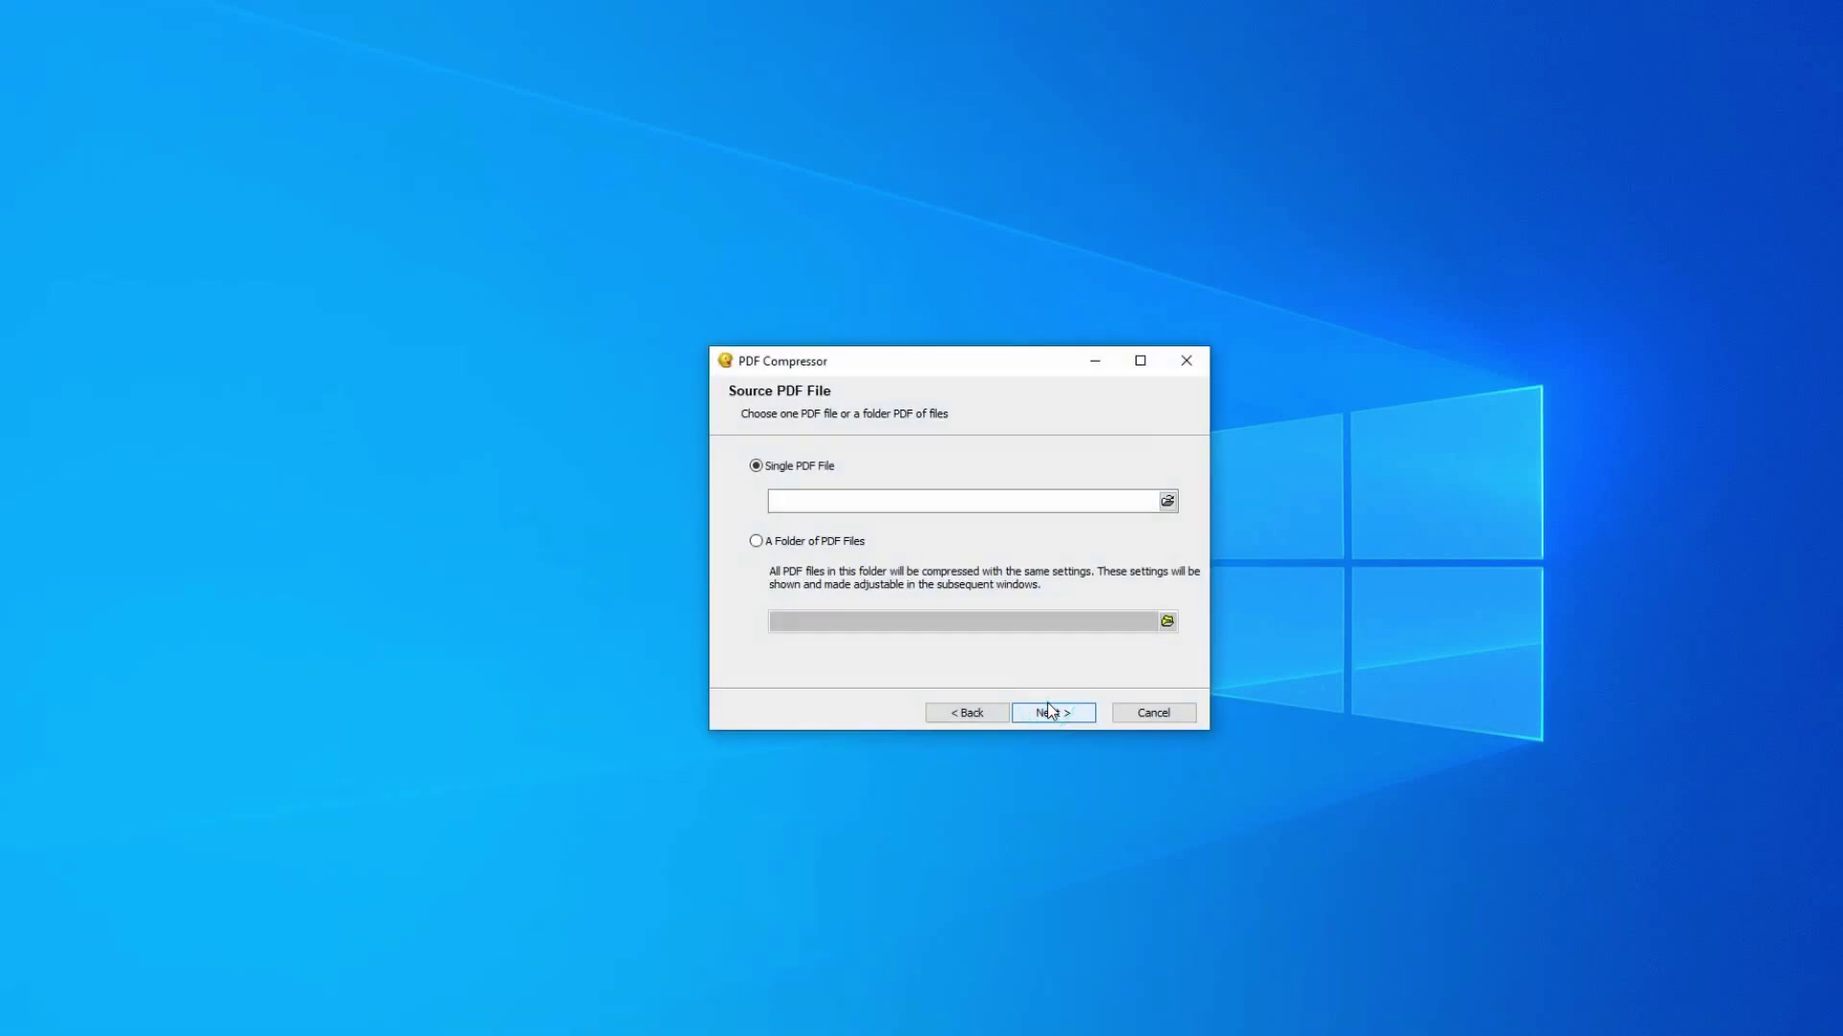
{"action": "left_click", "coordinate": [786, 544]}
{"action": "left_click", "coordinate": [803, 468]}
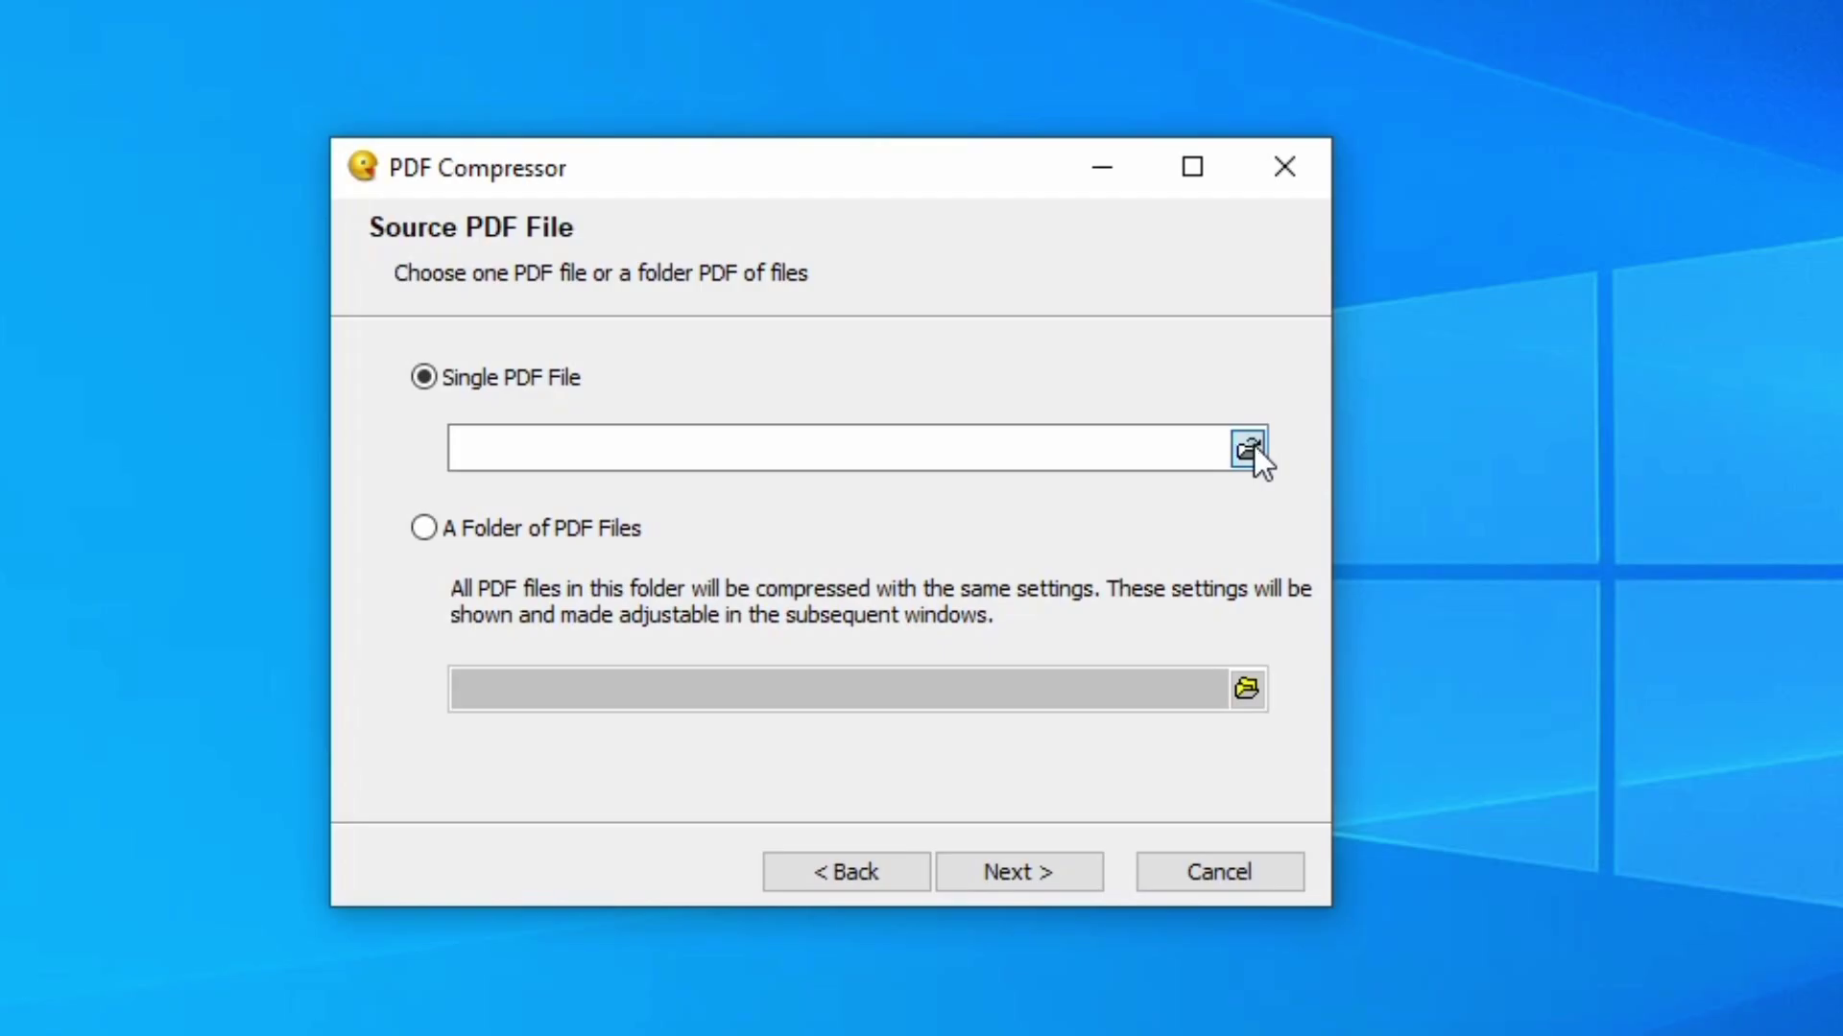
{"action": "left_click", "coordinate": [1168, 501]}
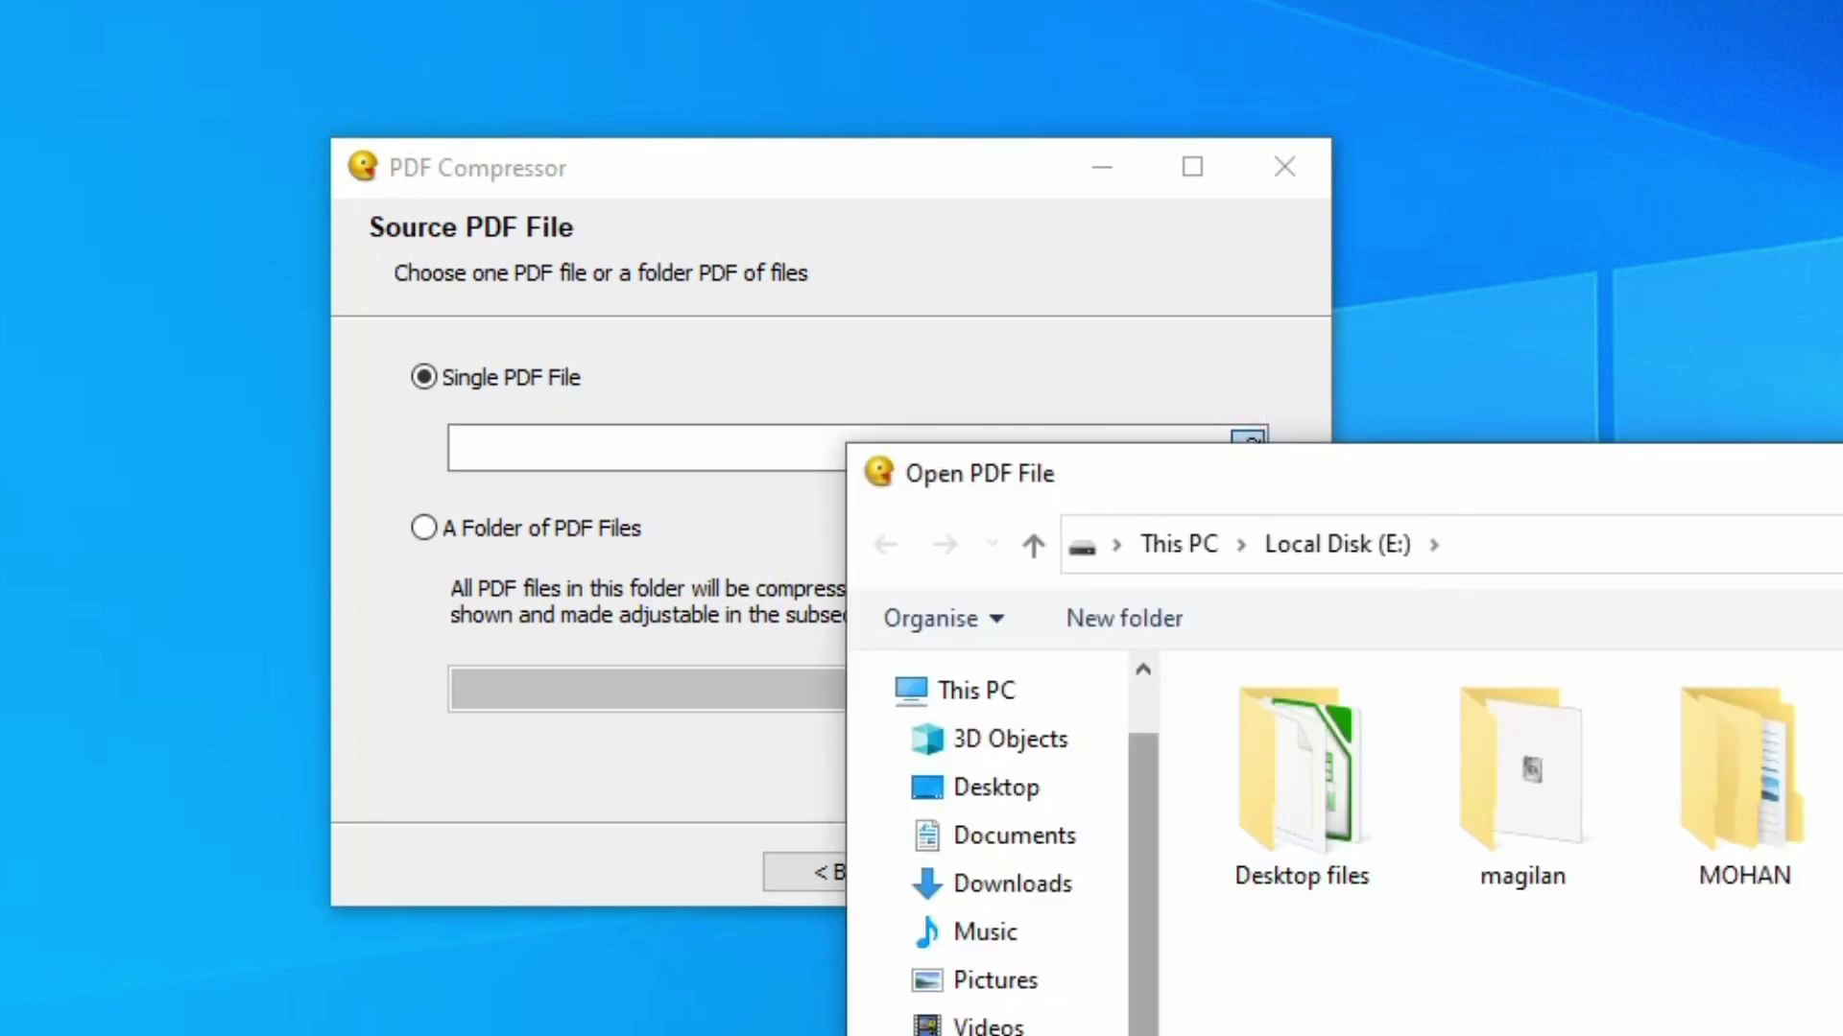
{"action": "left_click", "coordinate": [1062, 1012]}
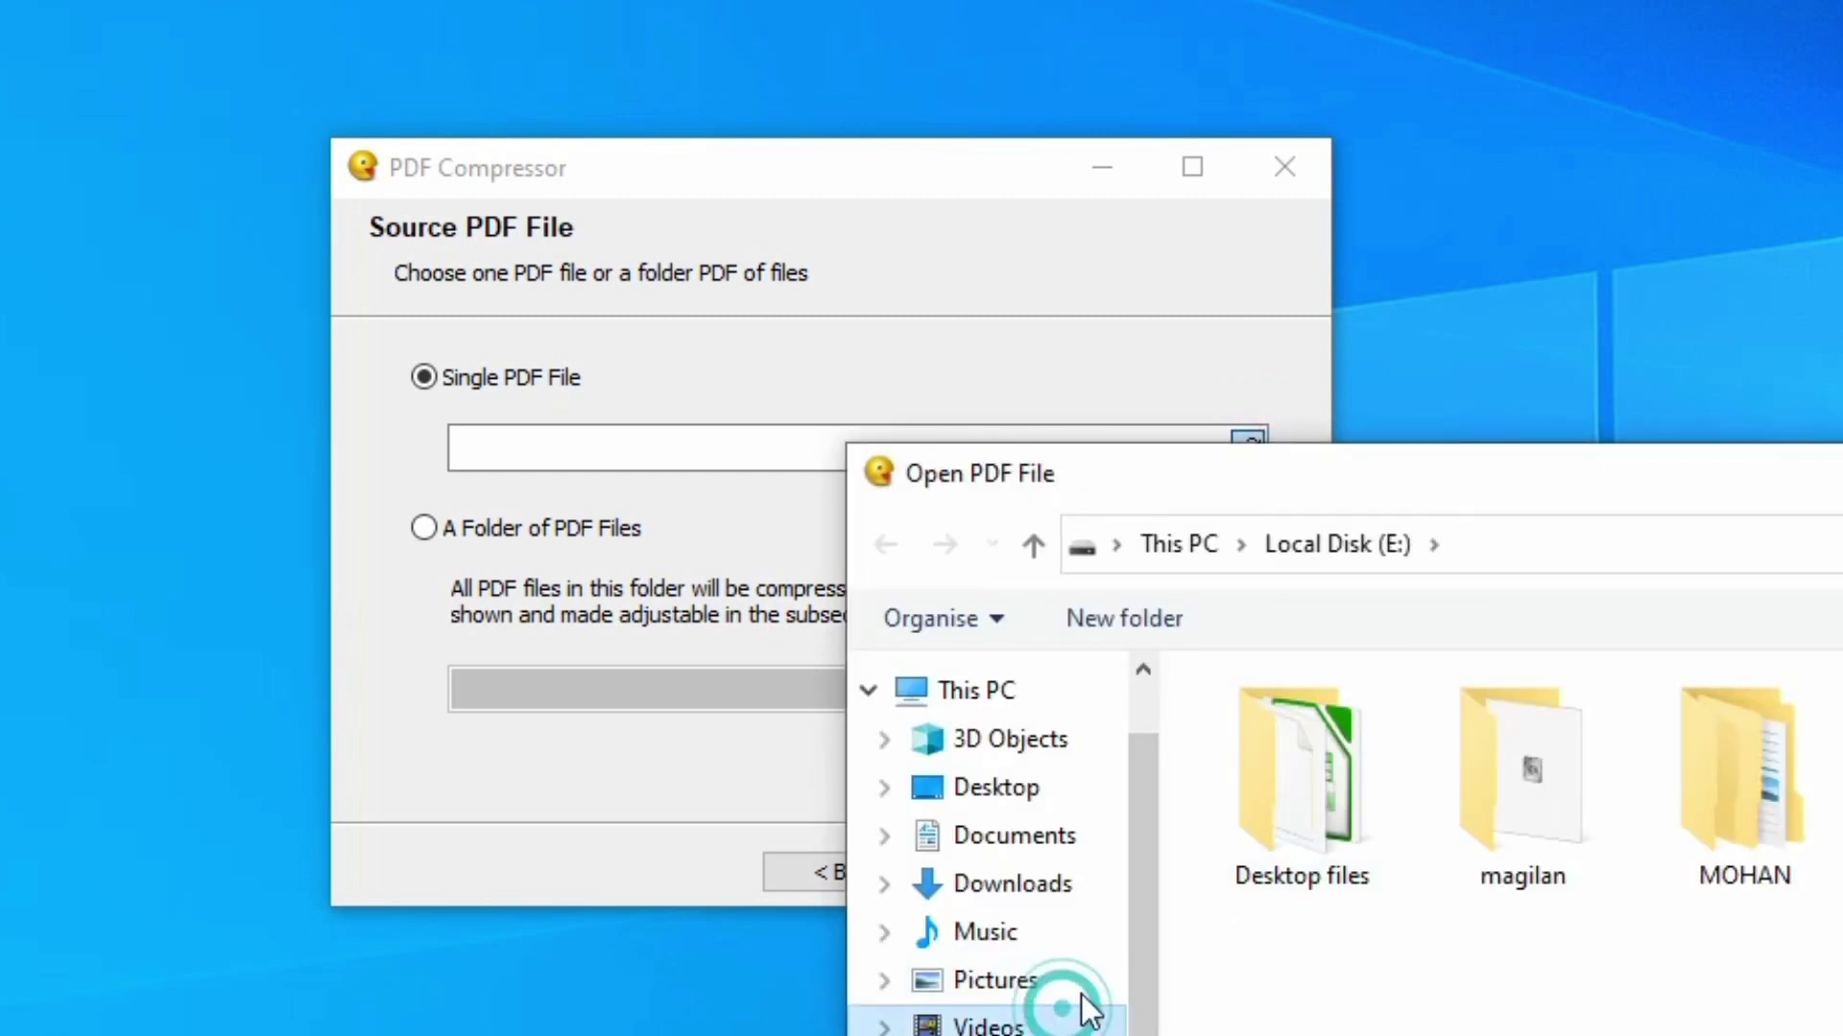
{"action": "double_click", "coordinate": [1391, 1032]}
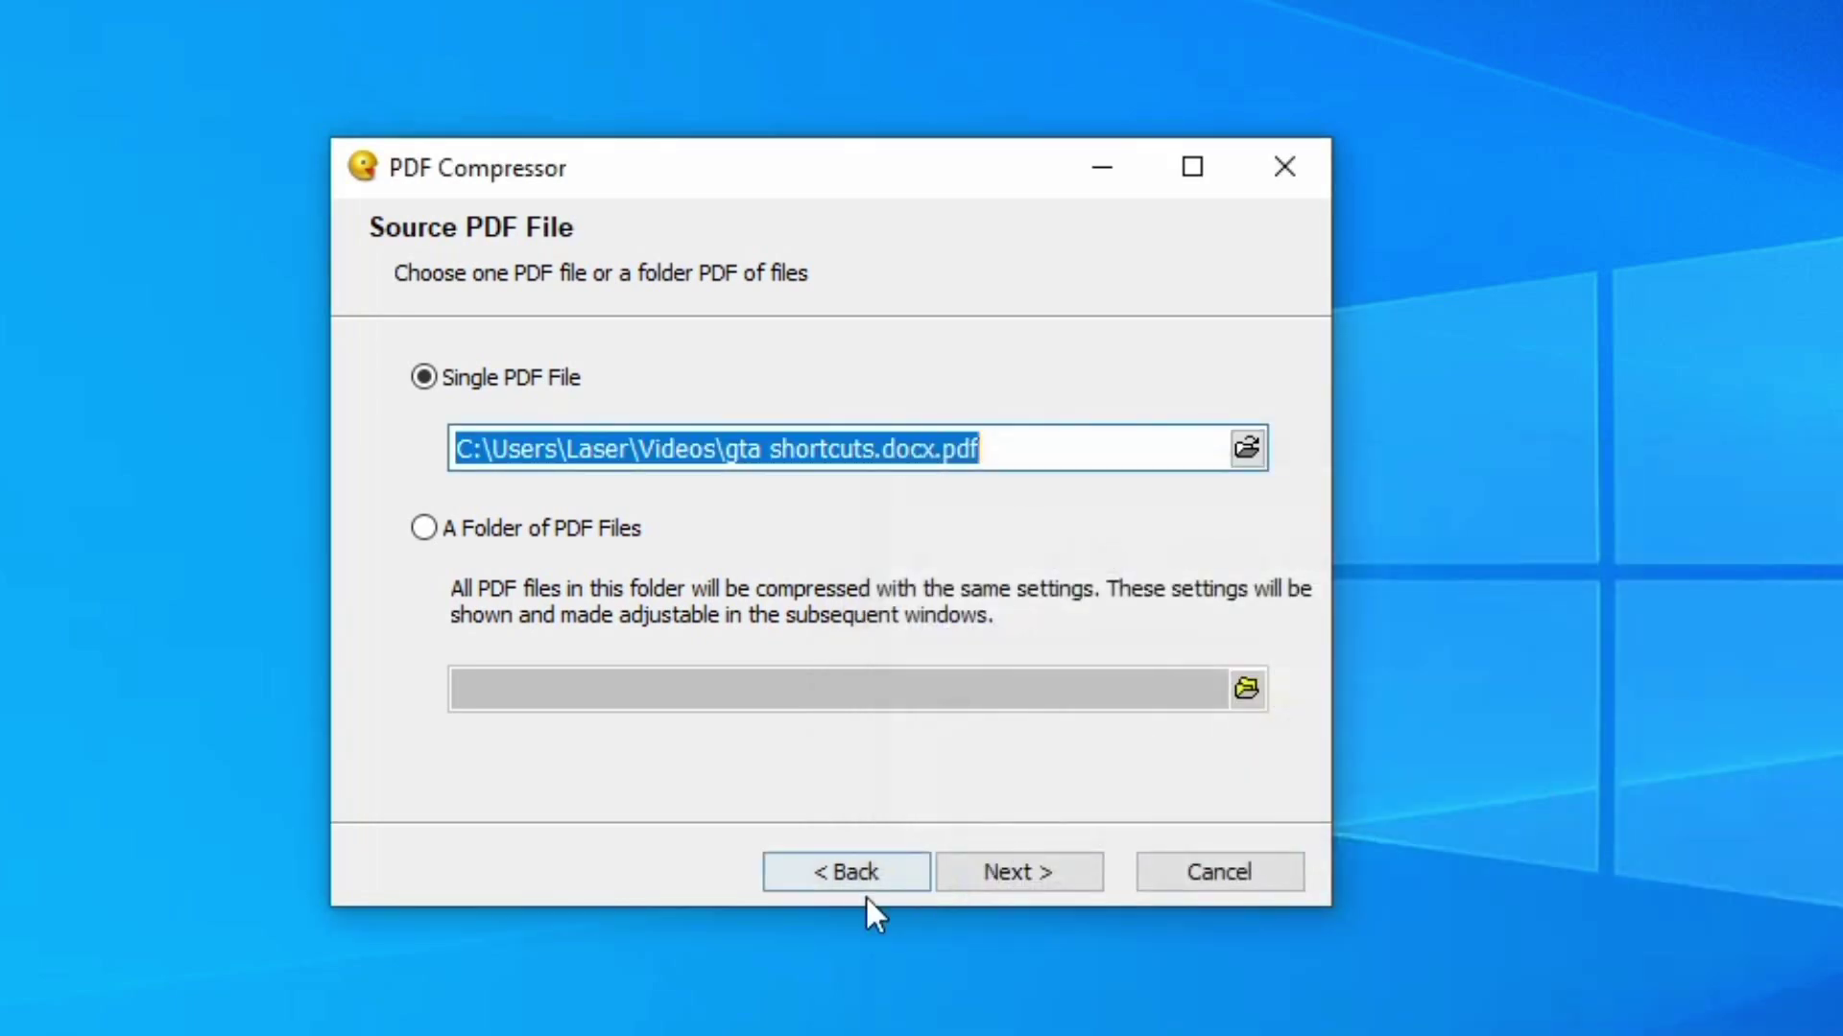
Set compression to the Flate algorithm at the Fastest level
{"action": "left_click", "coordinate": [1068, 873]}
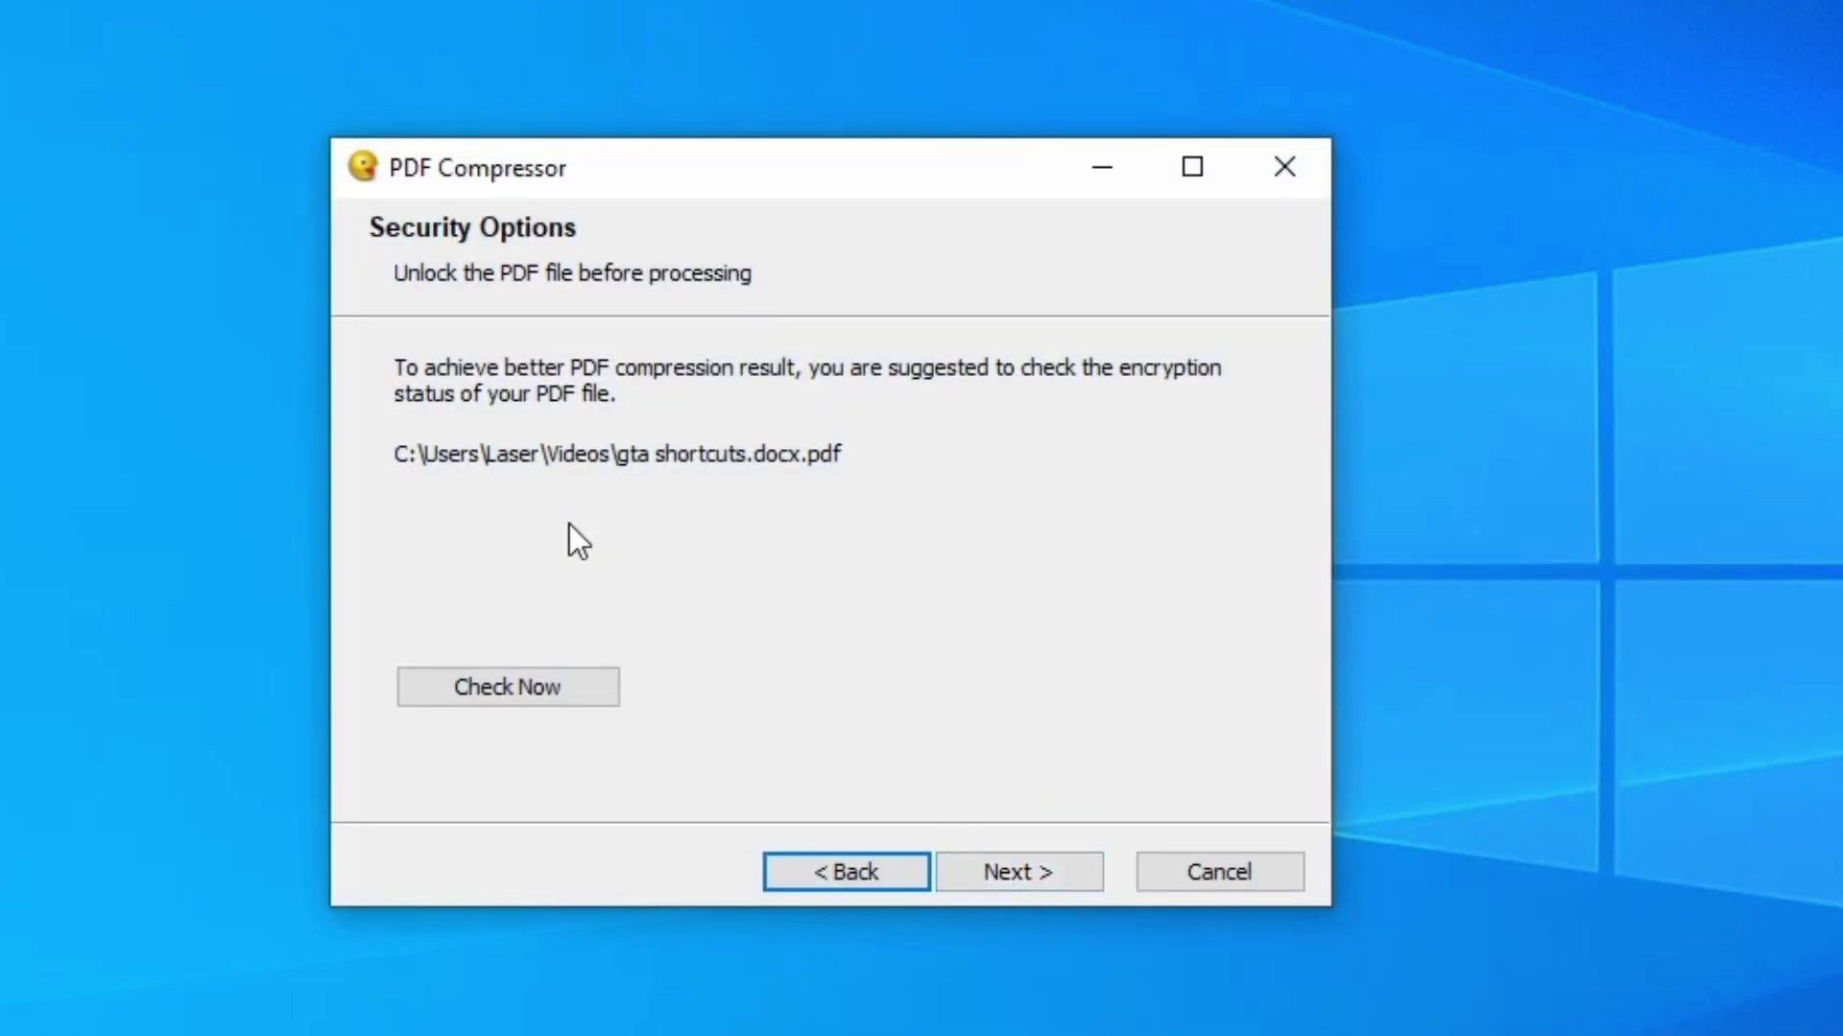
{"action": "left_click", "coordinate": [995, 854]}
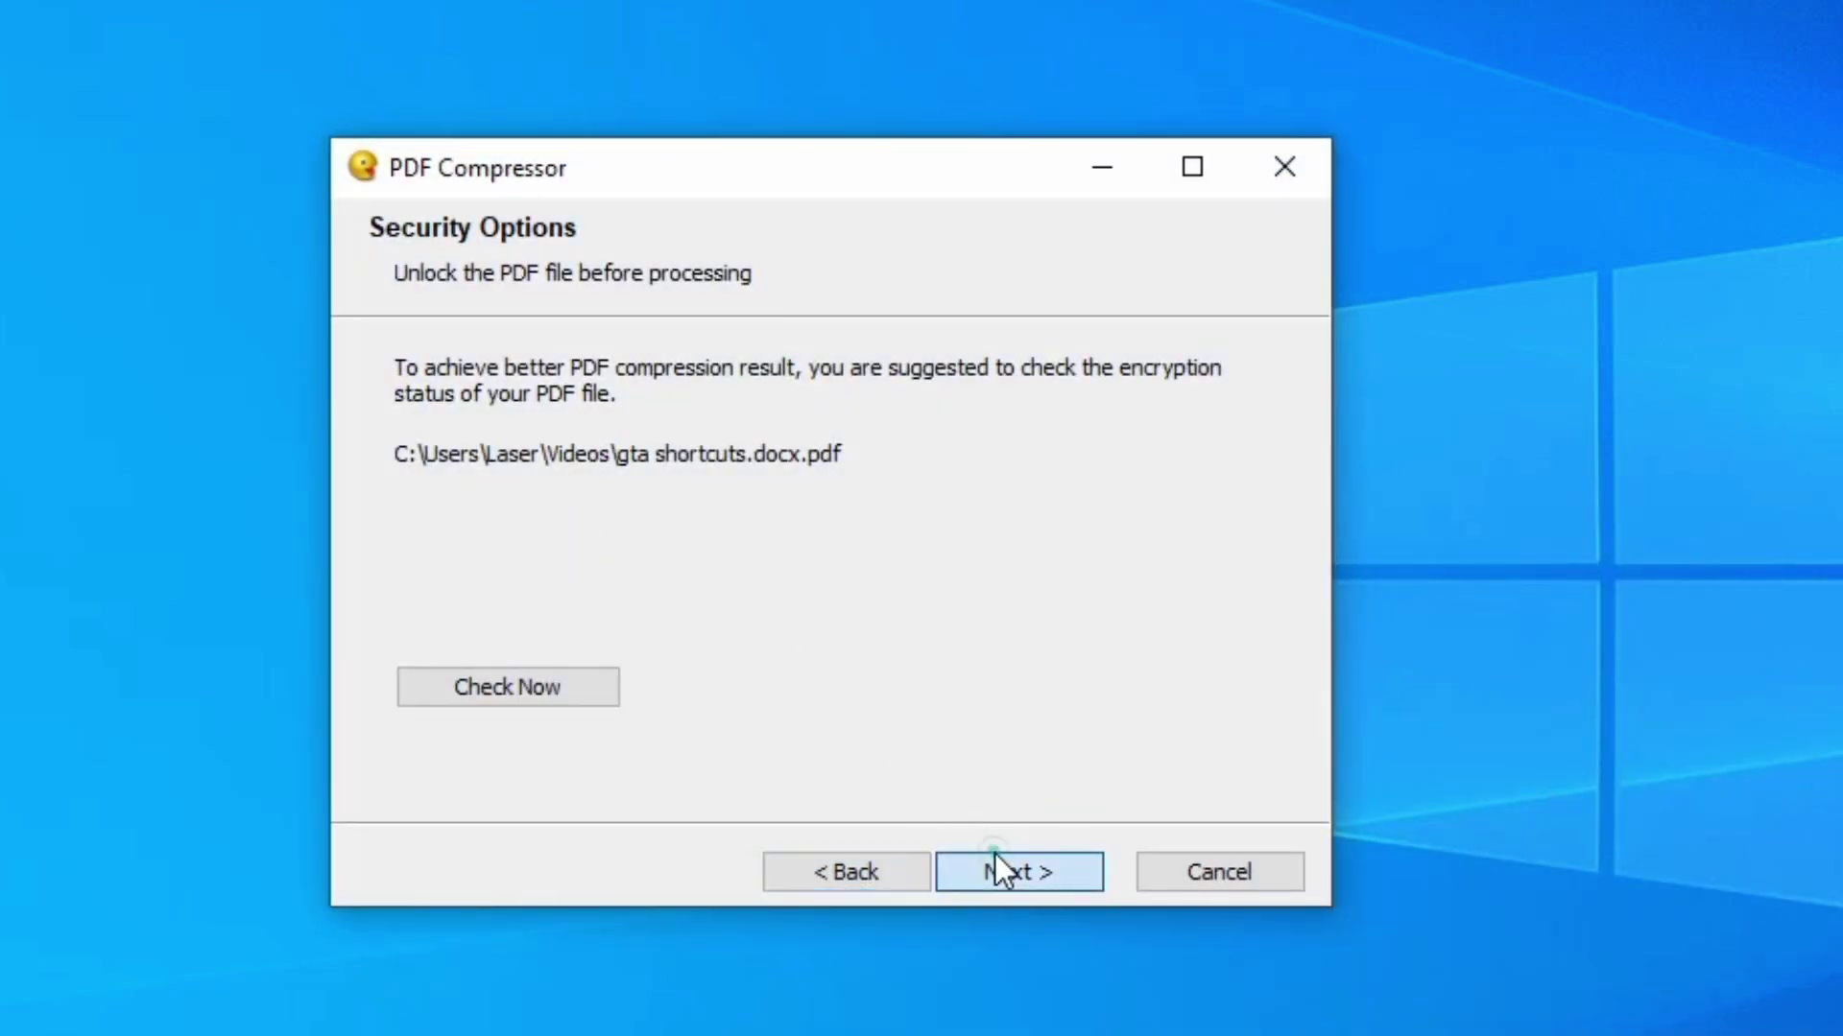
{"action": "left_click", "coordinate": [446, 413]}
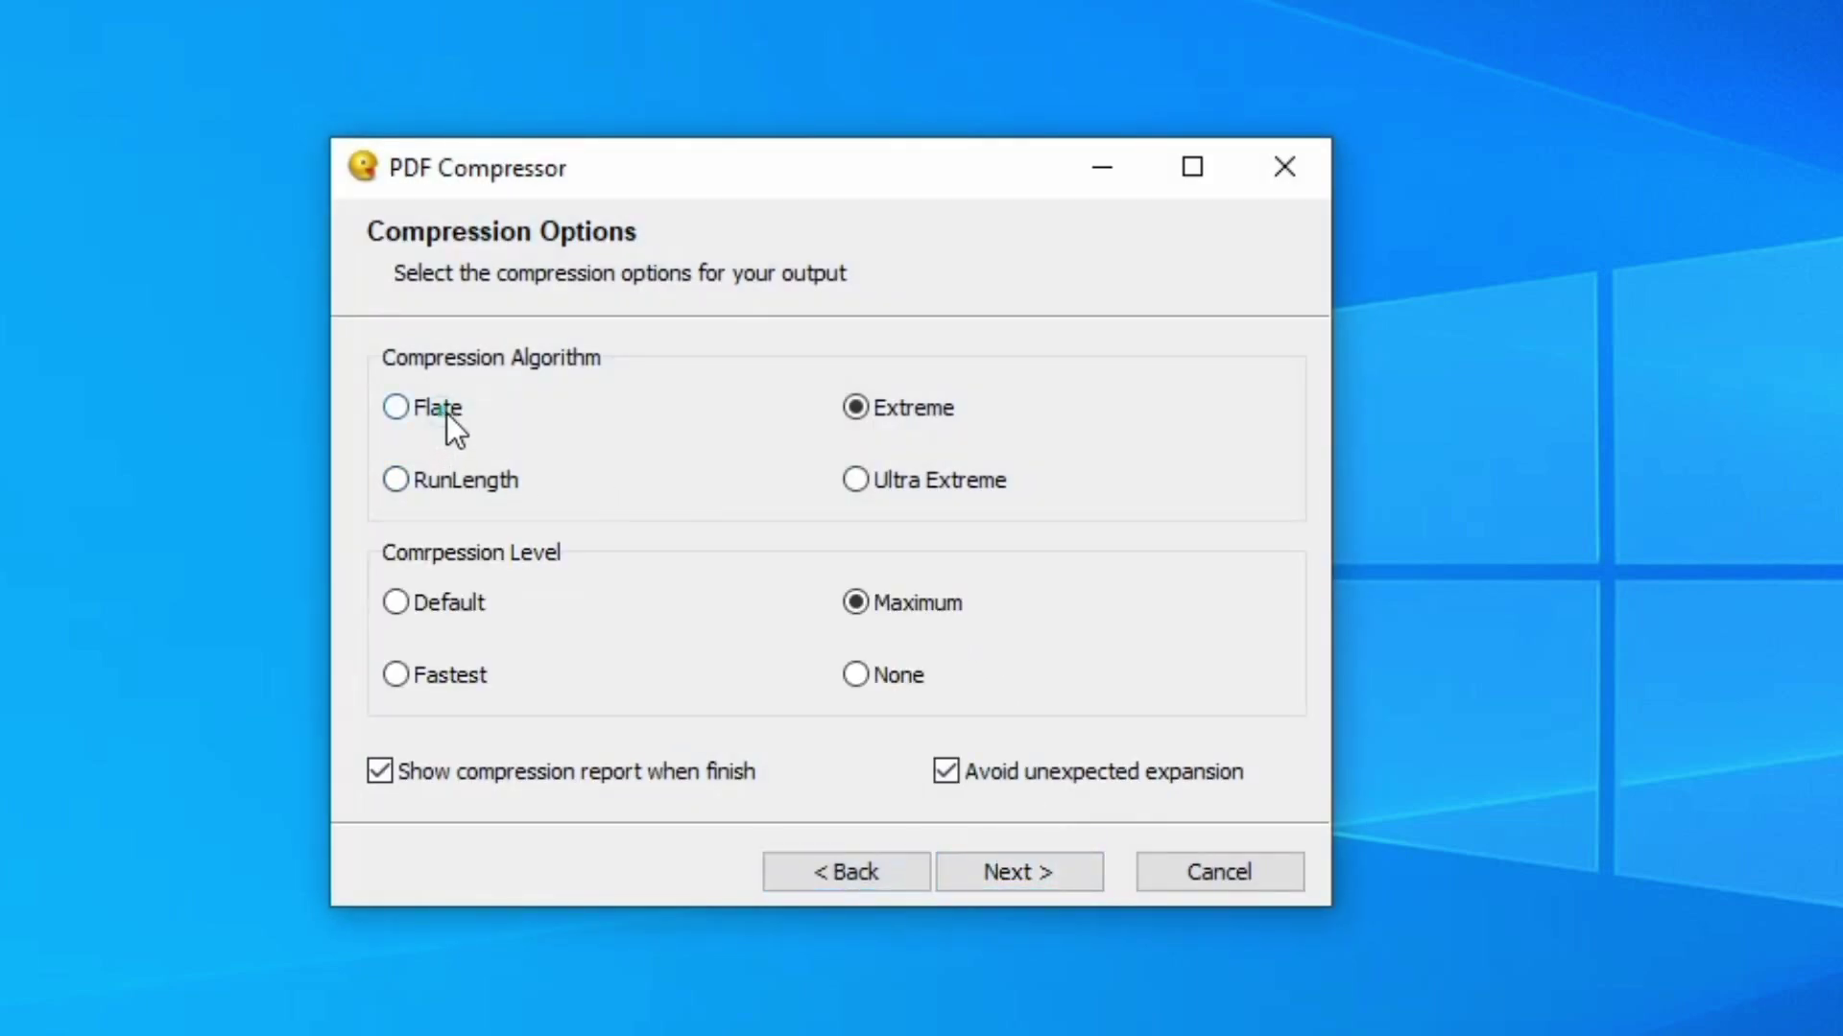
{"action": "left_click", "coordinate": [885, 416]}
{"action": "left_click", "coordinate": [446, 414]}
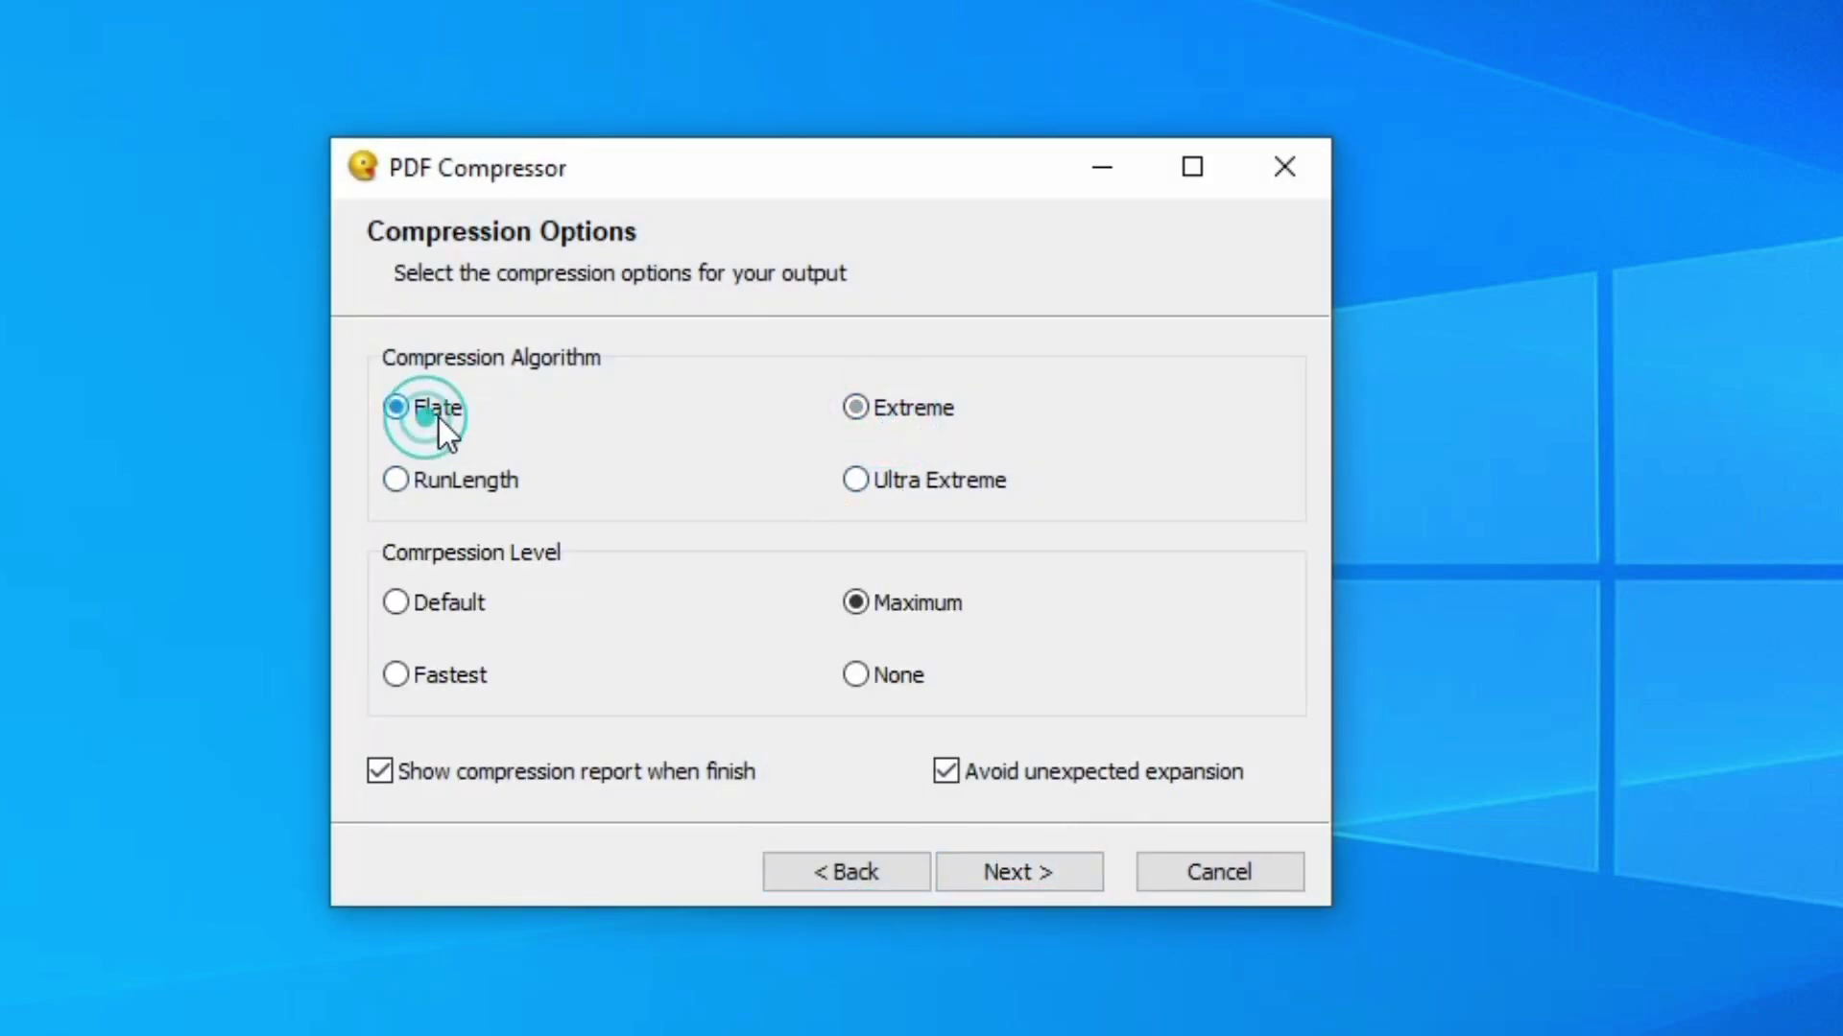
{"action": "left_click", "coordinate": [459, 678]}
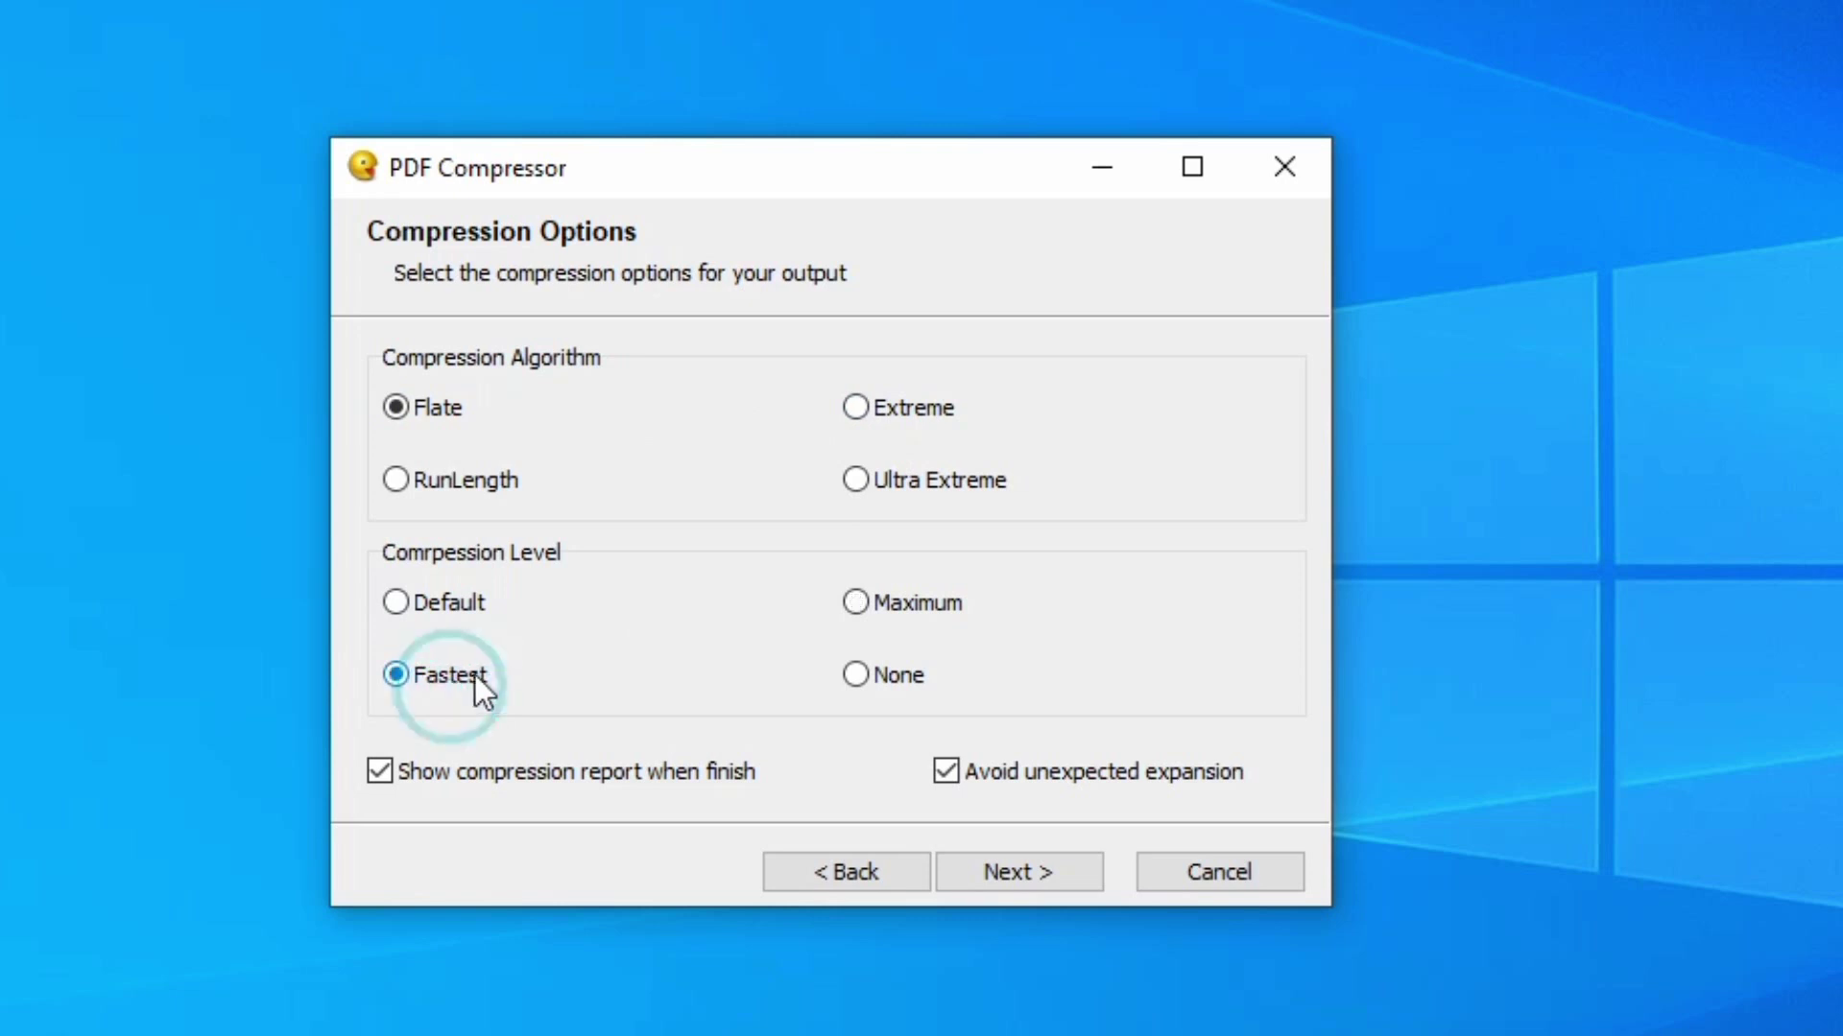
{"action": "left_click", "coordinate": [907, 477]}
{"action": "left_click", "coordinate": [902, 407]}
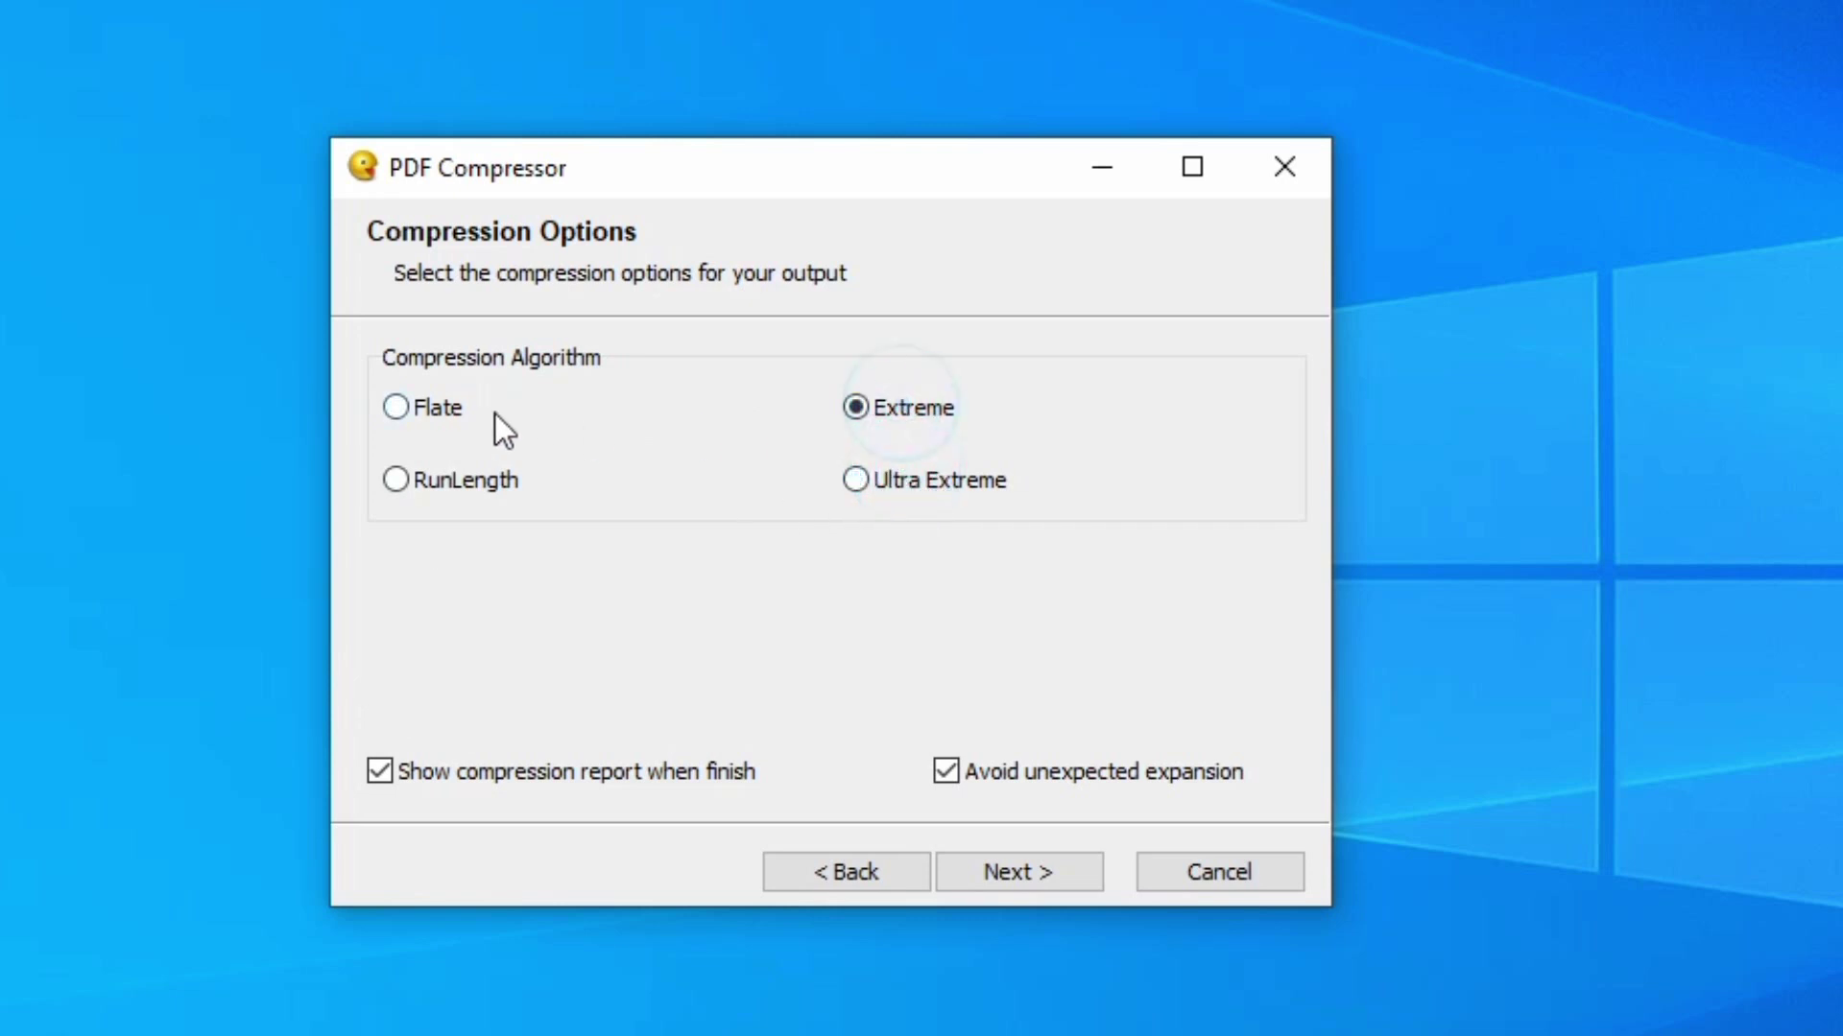
{"action": "left_click", "coordinate": [490, 411]}
{"action": "left_click", "coordinate": [484, 671]}
Save the compressed output as gta shortcuts on Local Disk (E:) and proceed toward compression
{"action": "left_click", "coordinate": [1056, 870]}
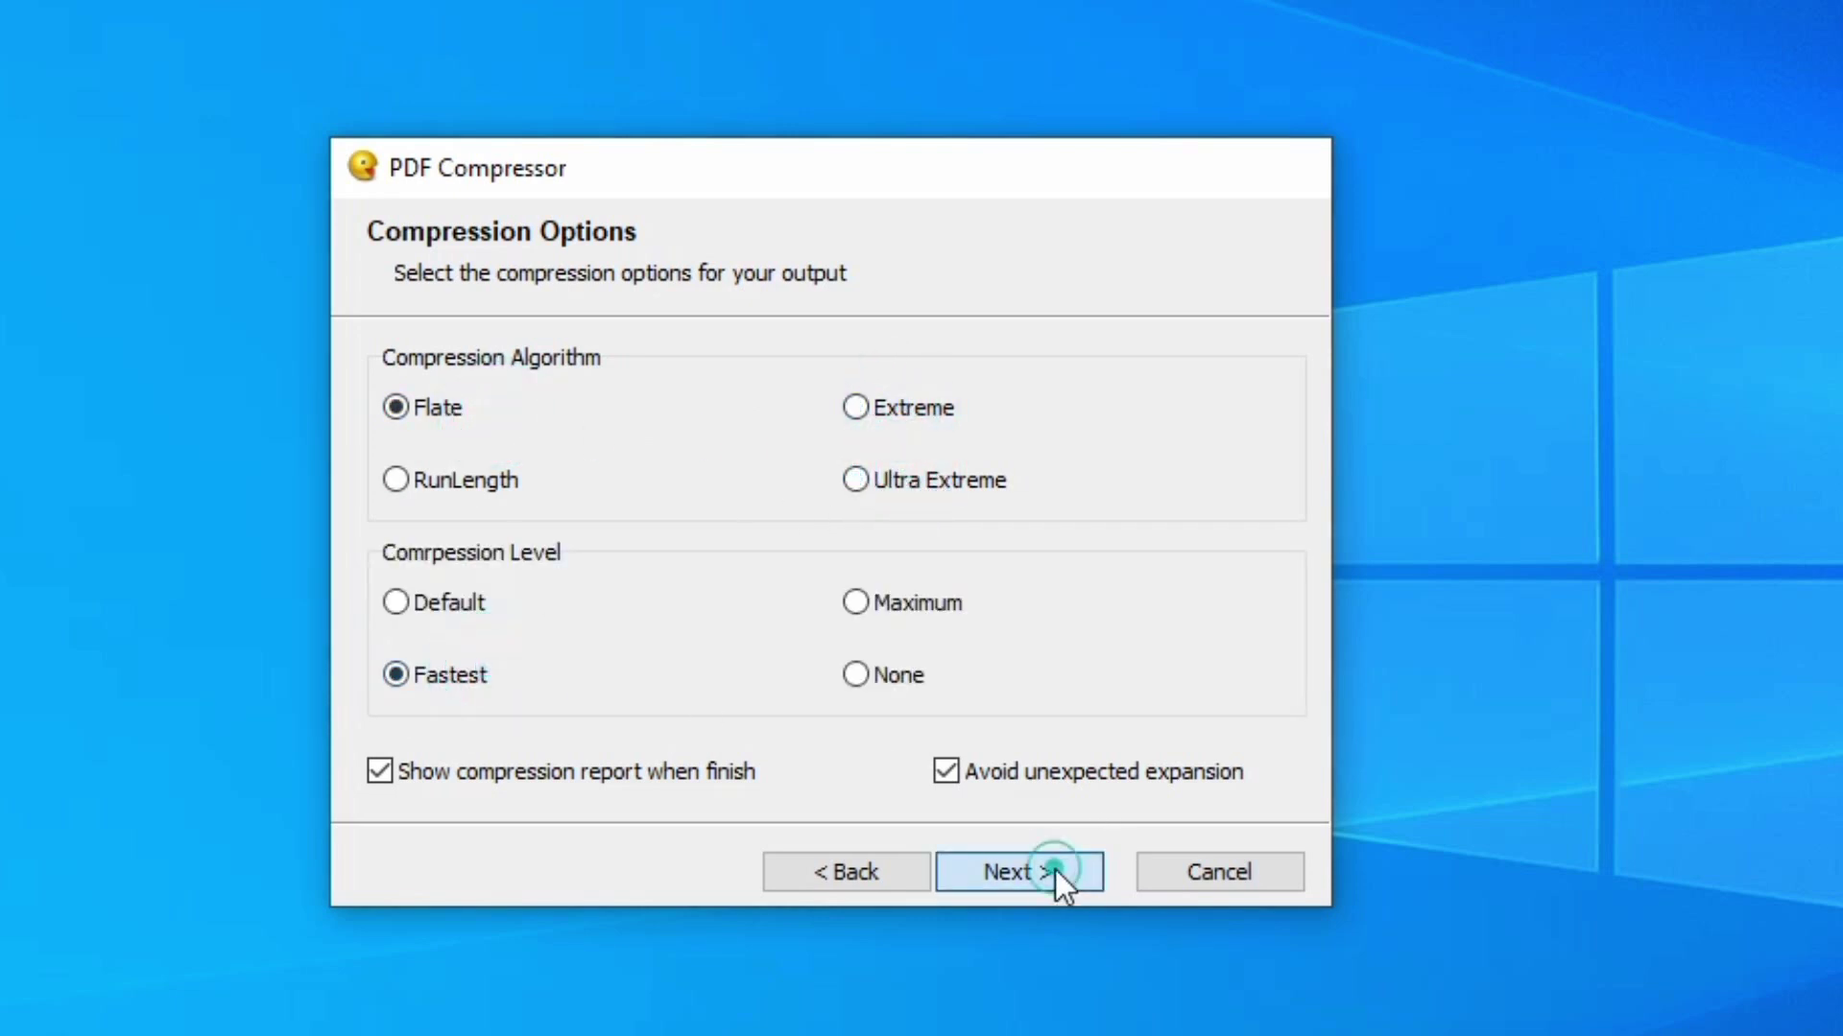
{"action": "left_click", "coordinate": [1123, 534]}
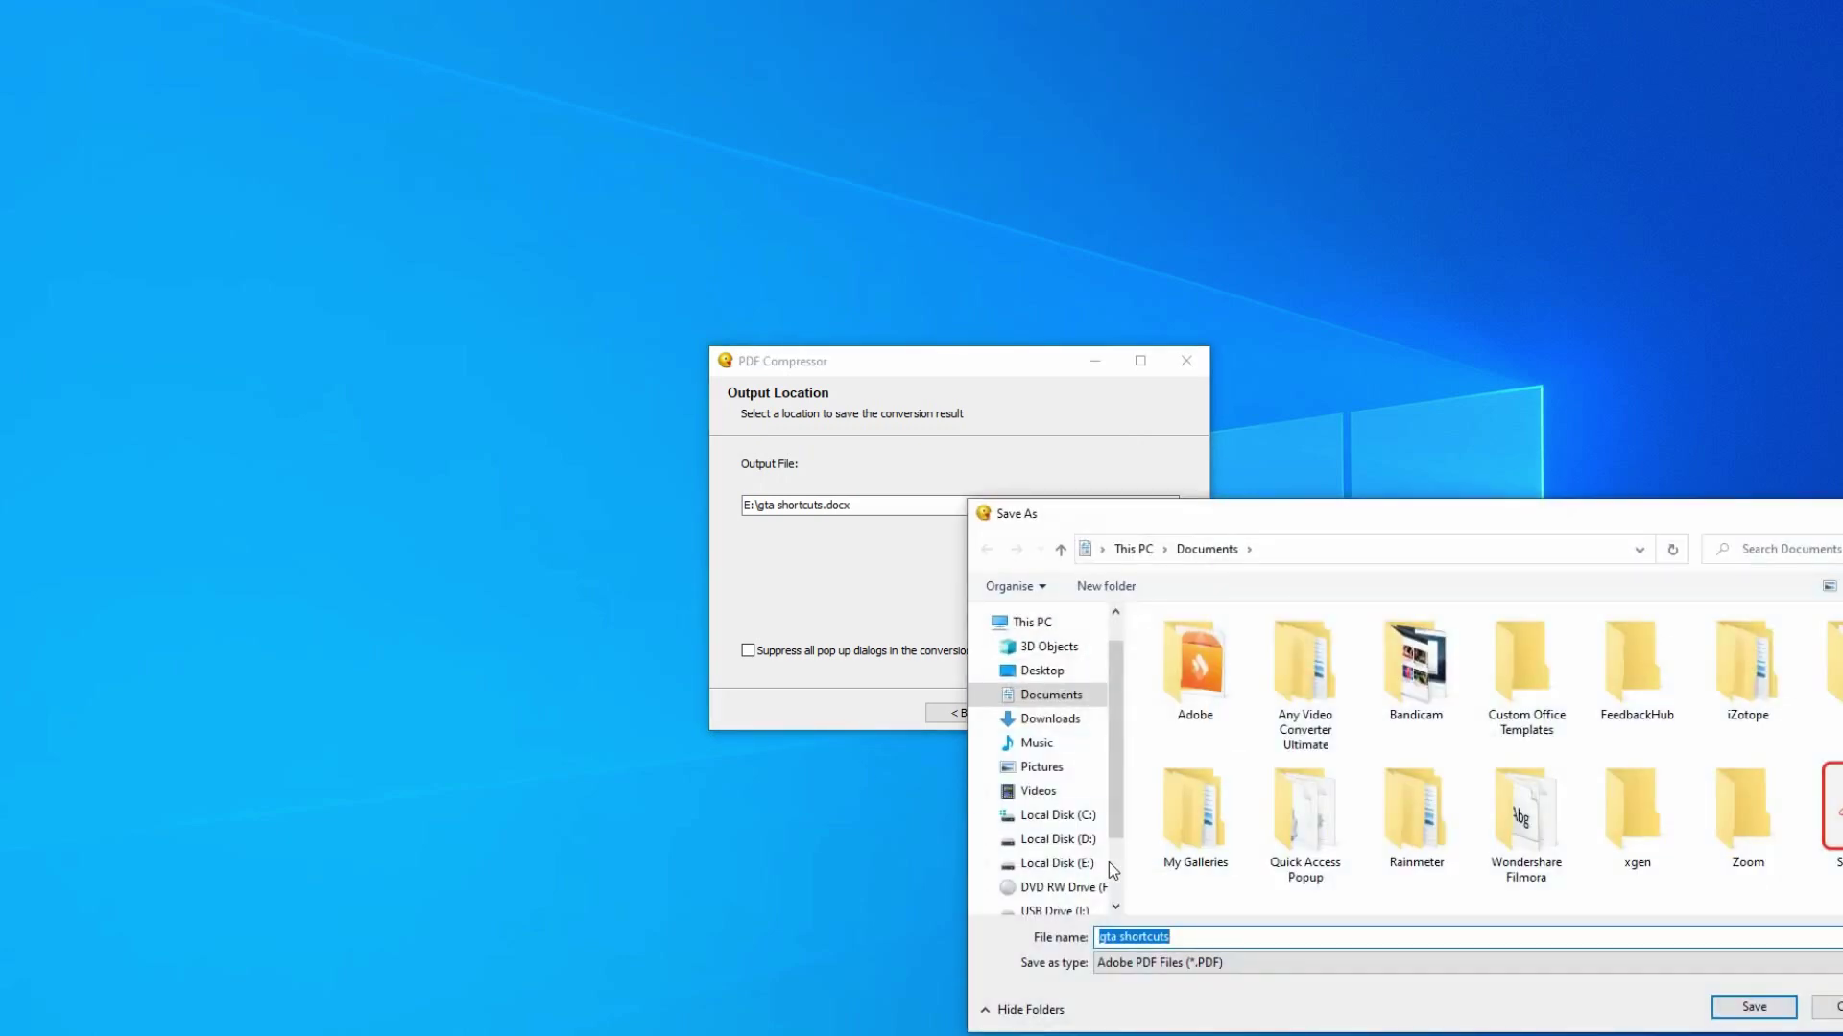
{"action": "left_click", "coordinate": [1075, 862]}
{"action": "left_click", "coordinate": [1753, 1004]}
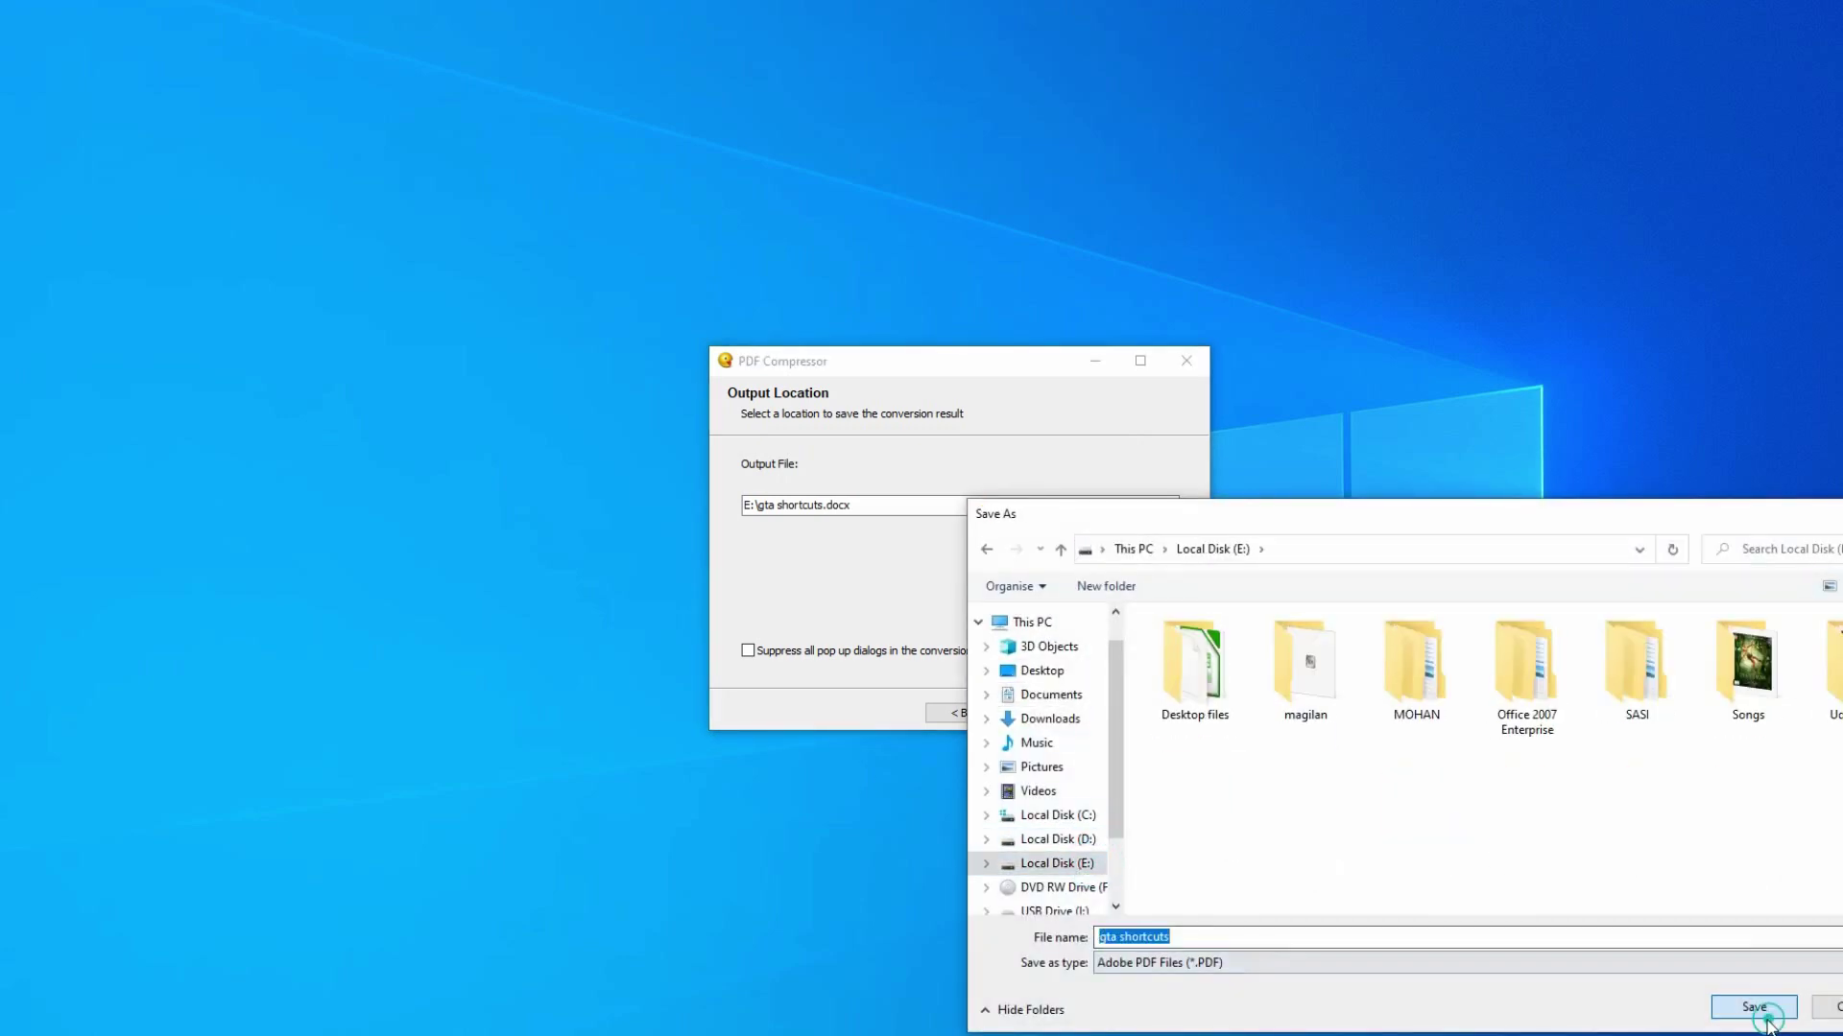
{"action": "left_click", "coordinate": [1042, 714]}
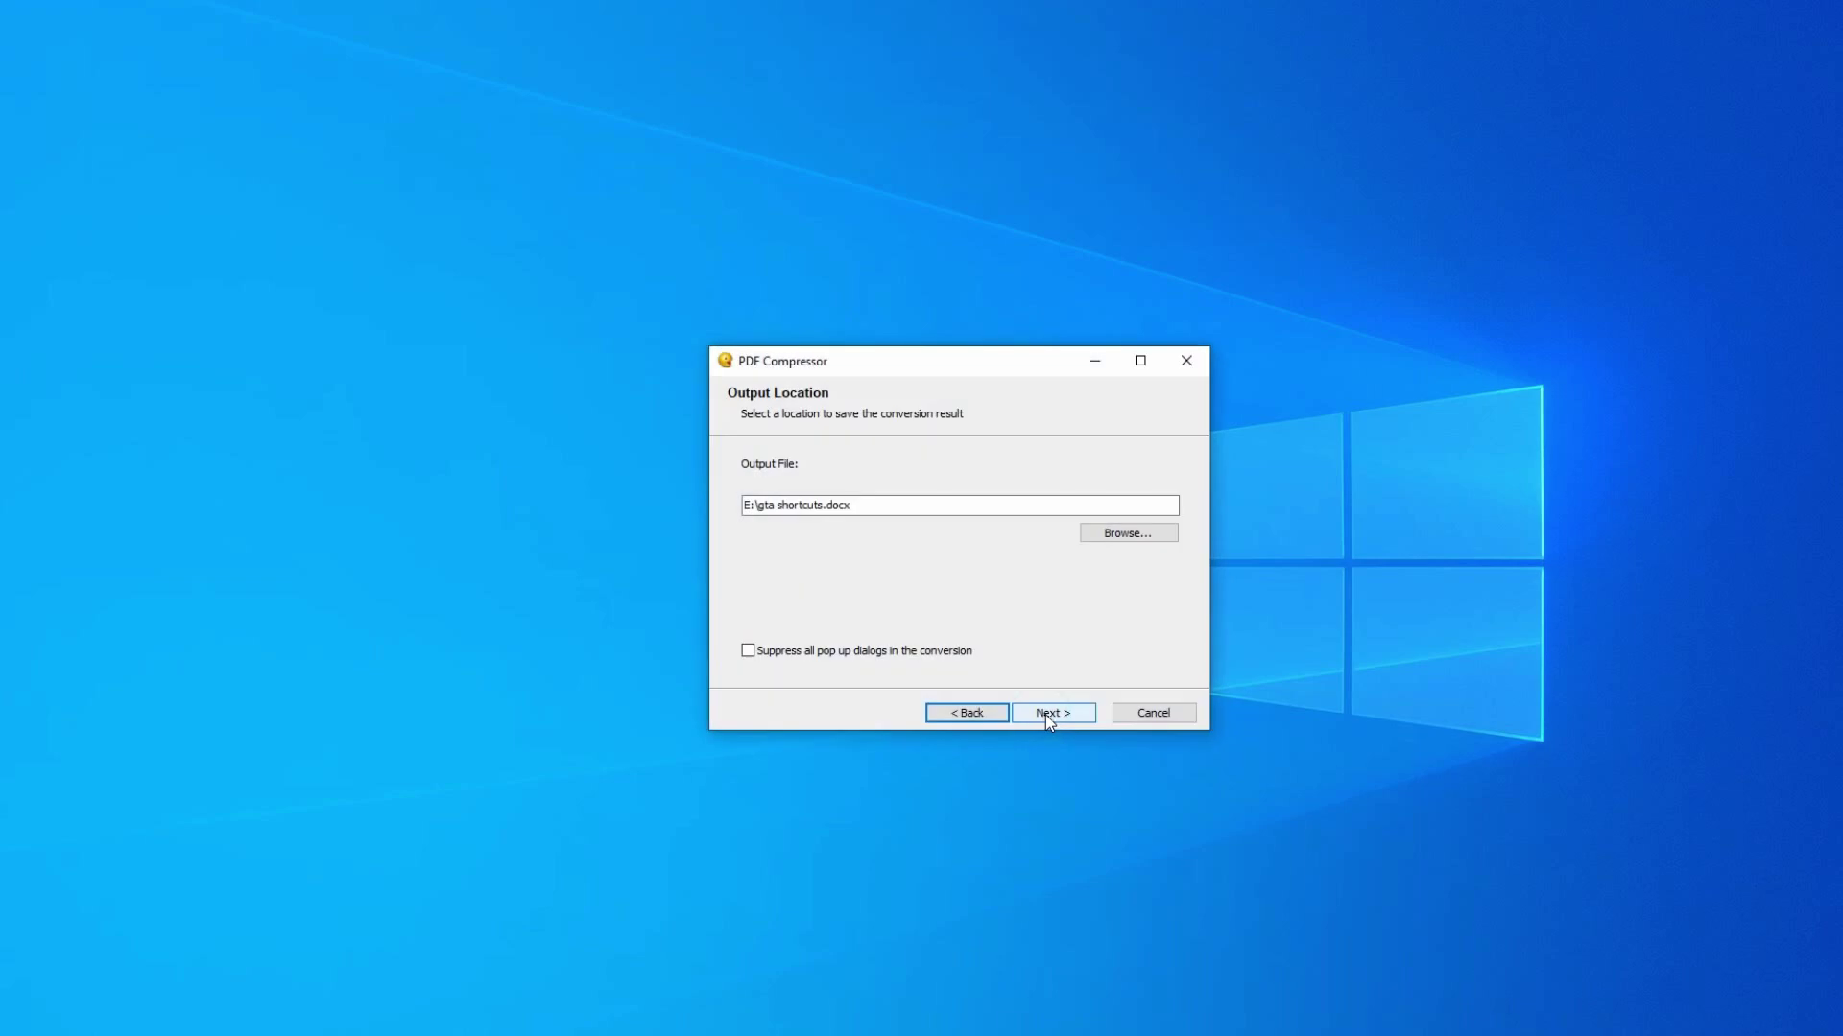
{"action": "left_click", "coordinate": [1051, 713]}
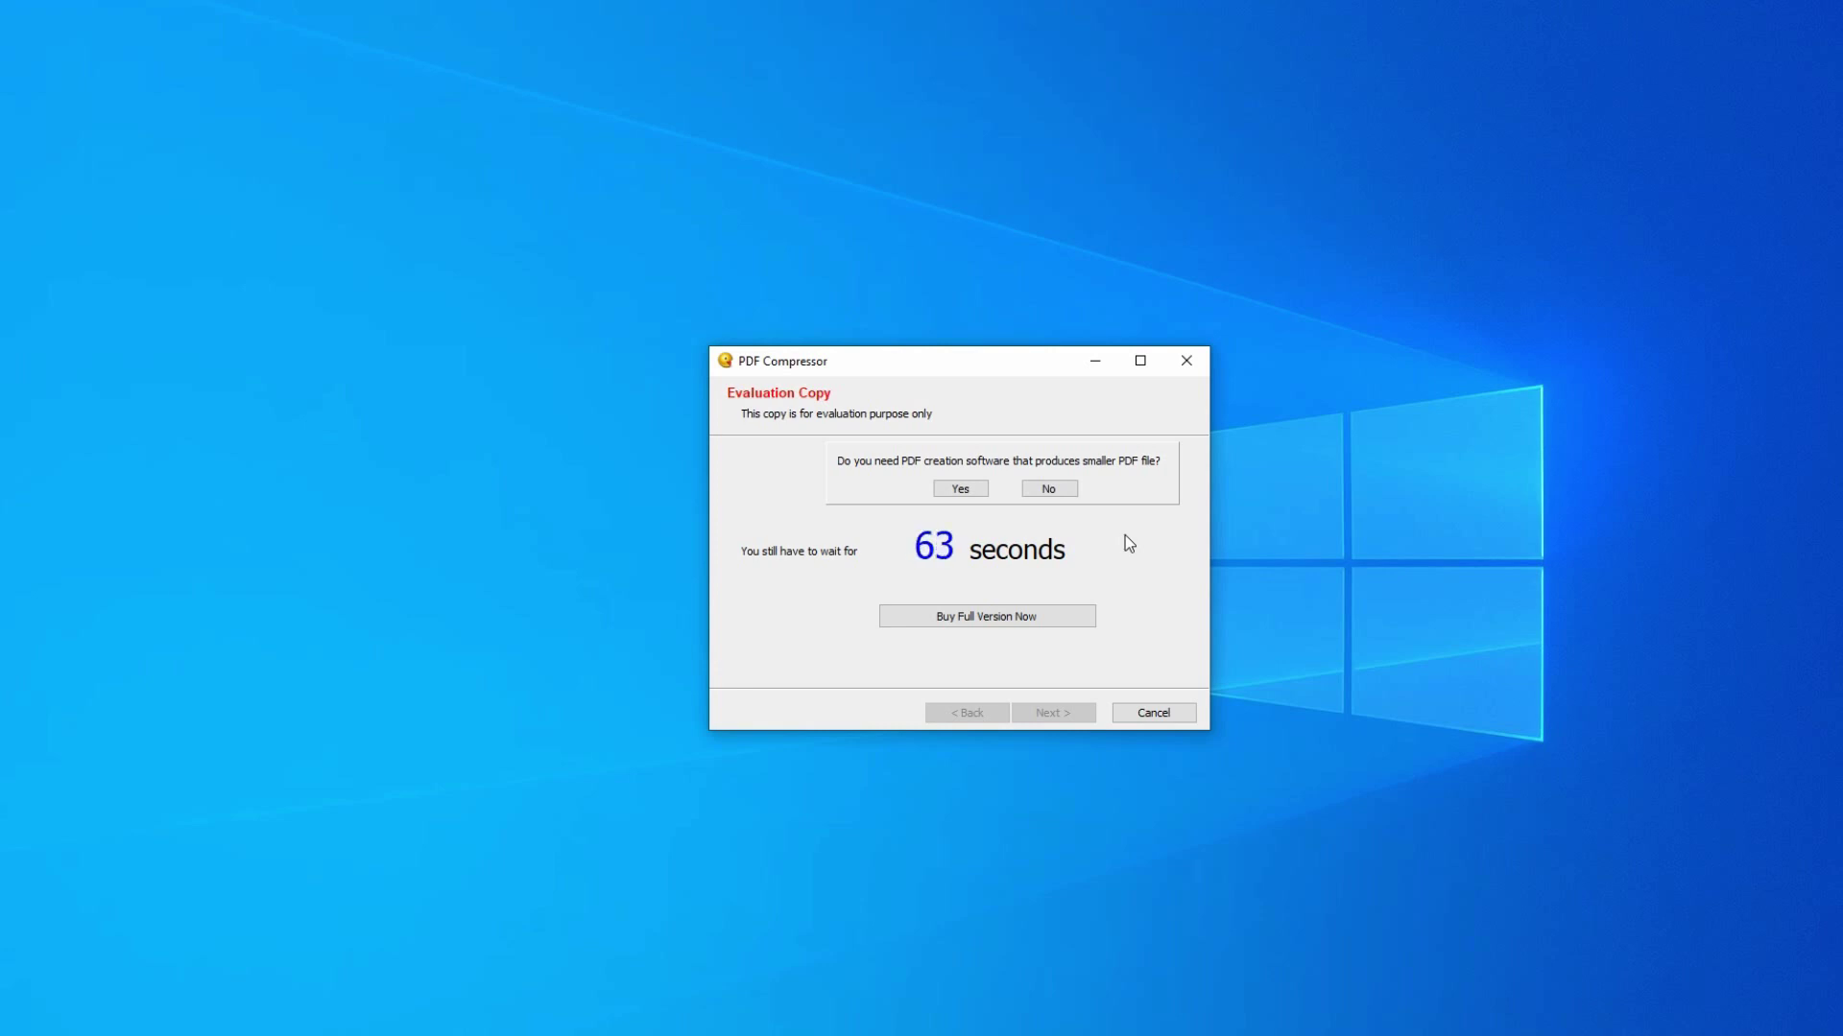
Answer Yes to the PDF creation software prompt and start compressing after the evaluation wait
{"action": "left_click", "coordinate": [960, 490]}
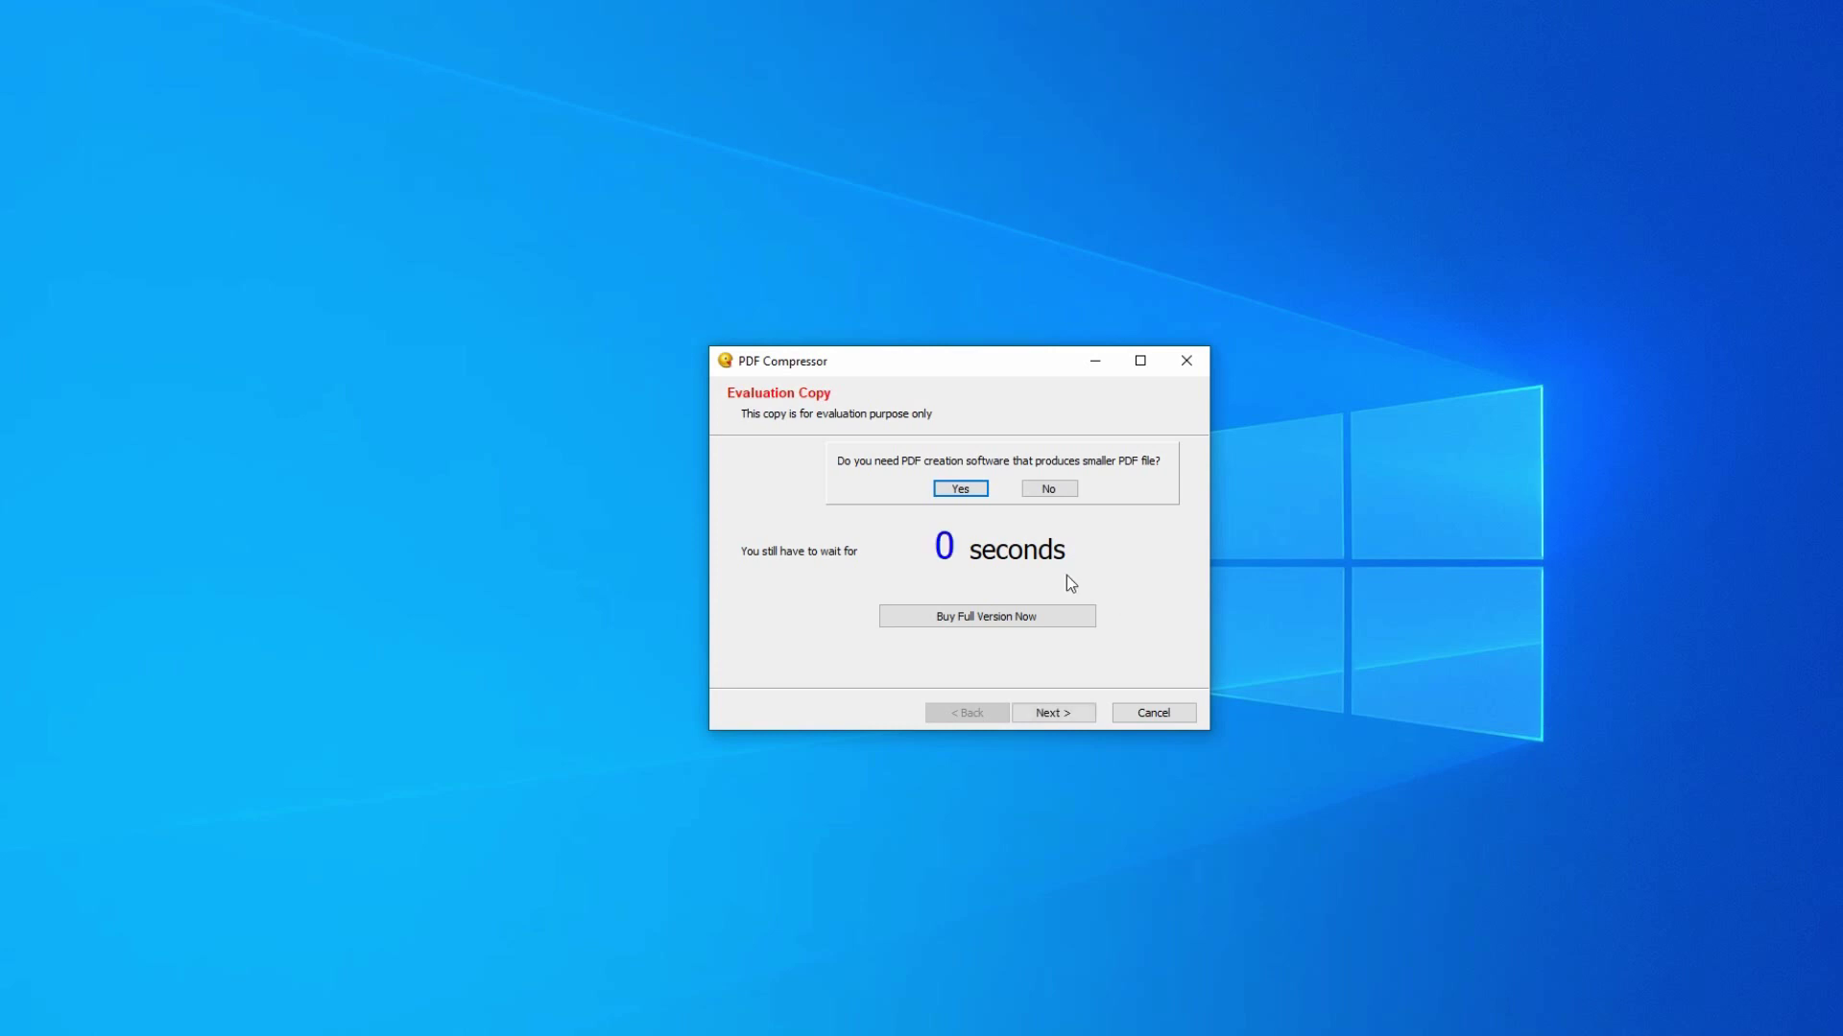
{"action": "left_click", "coordinate": [1062, 710]}
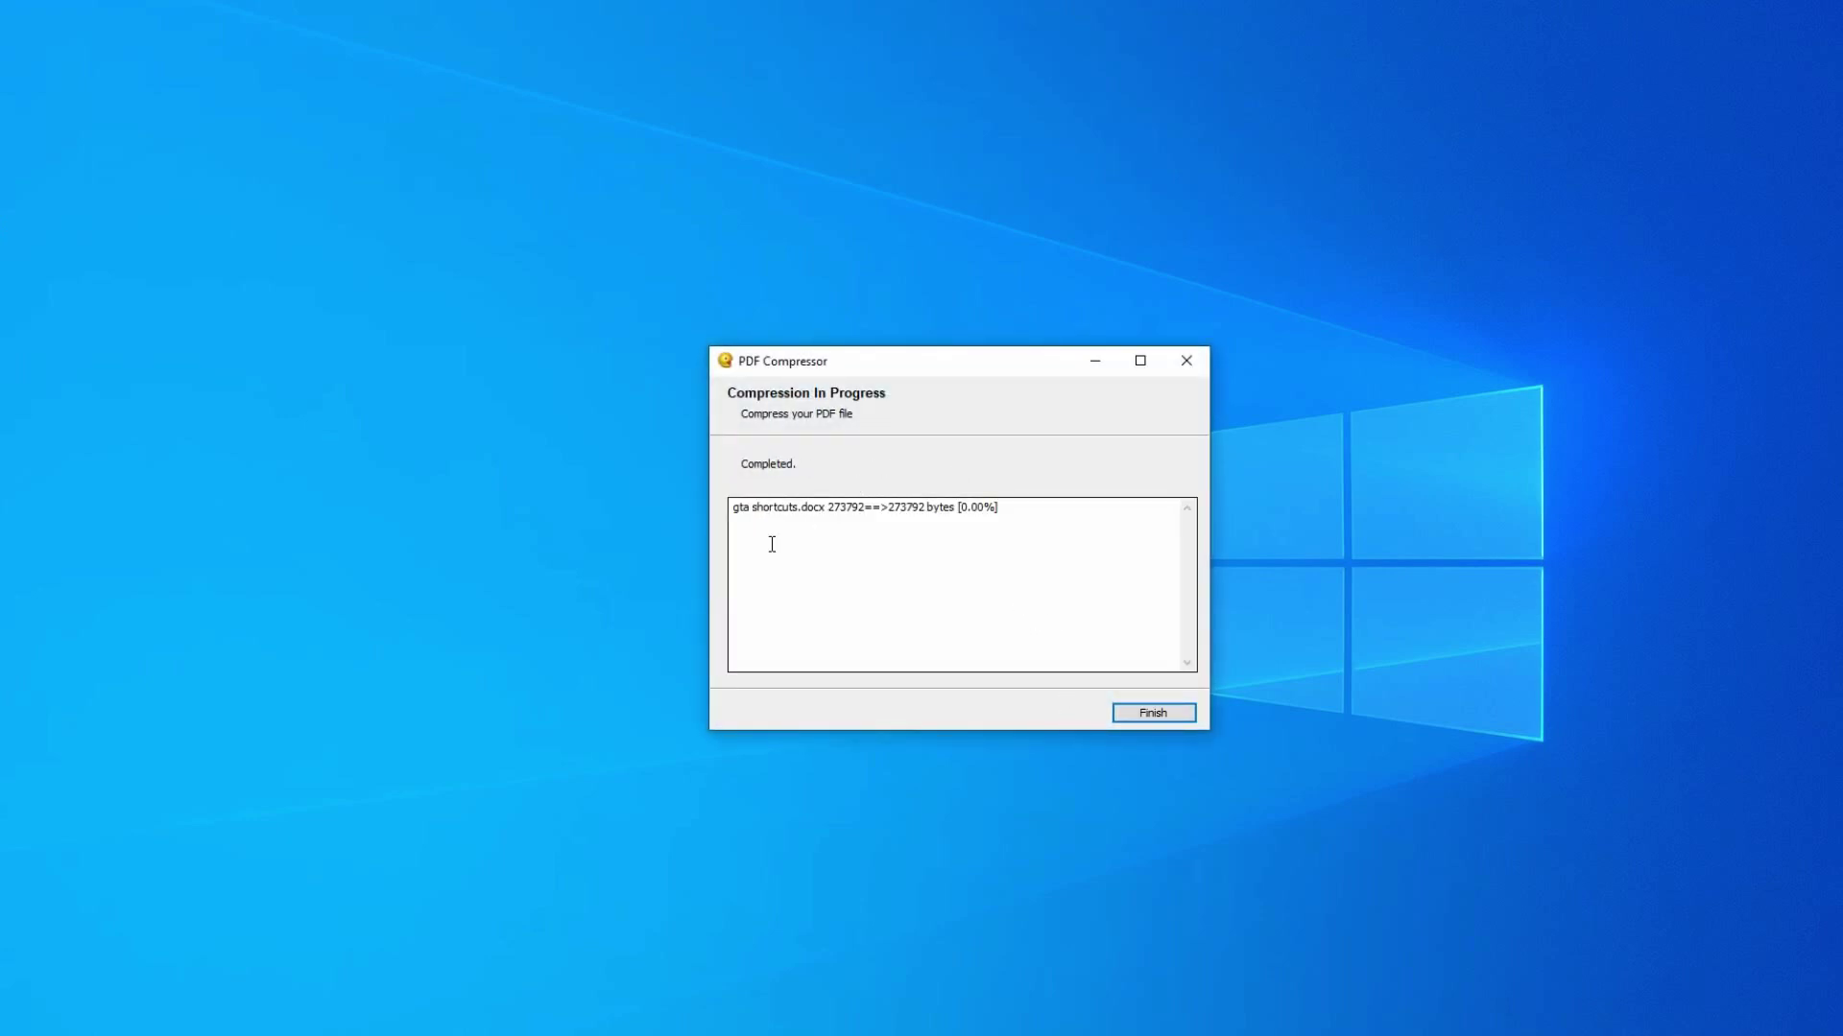
Finish the compressor wizard and navigate File Explorer to the Videos folder
{"action": "left_click", "coordinate": [1146, 714]}
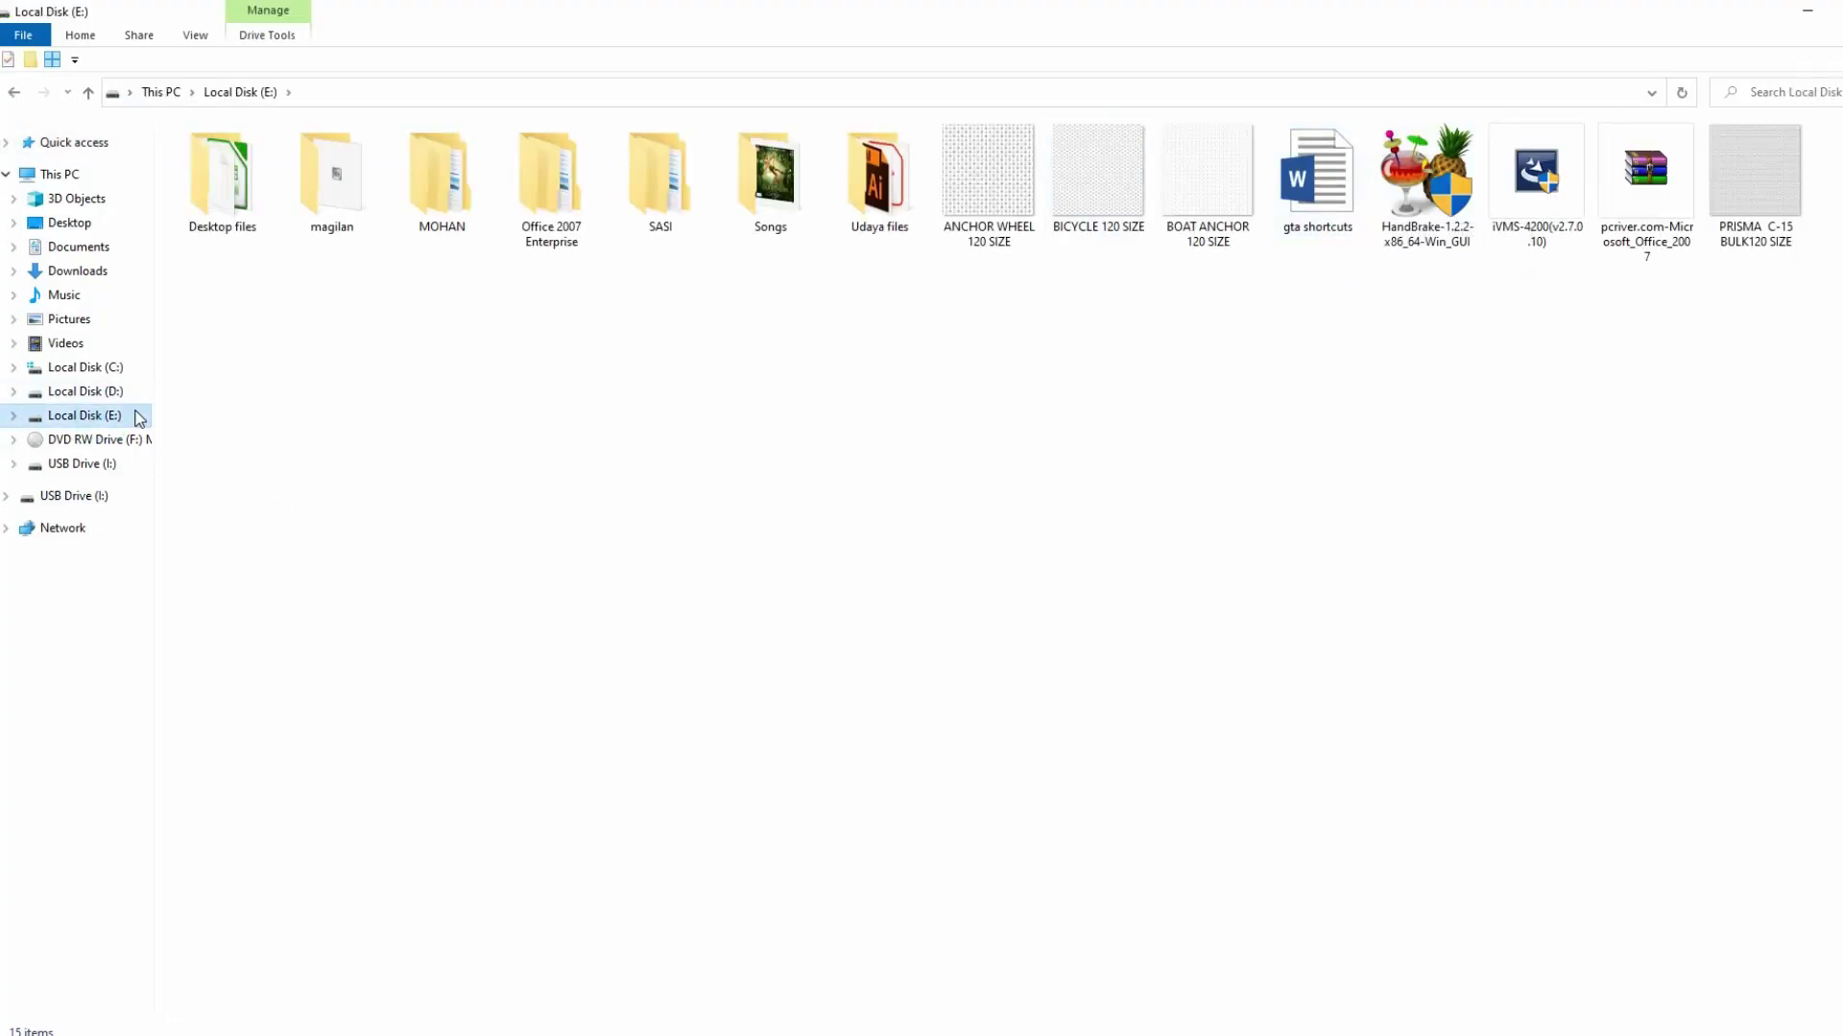
{"action": "left_click", "coordinate": [105, 390]}
{"action": "left_click", "coordinate": [134, 319]}
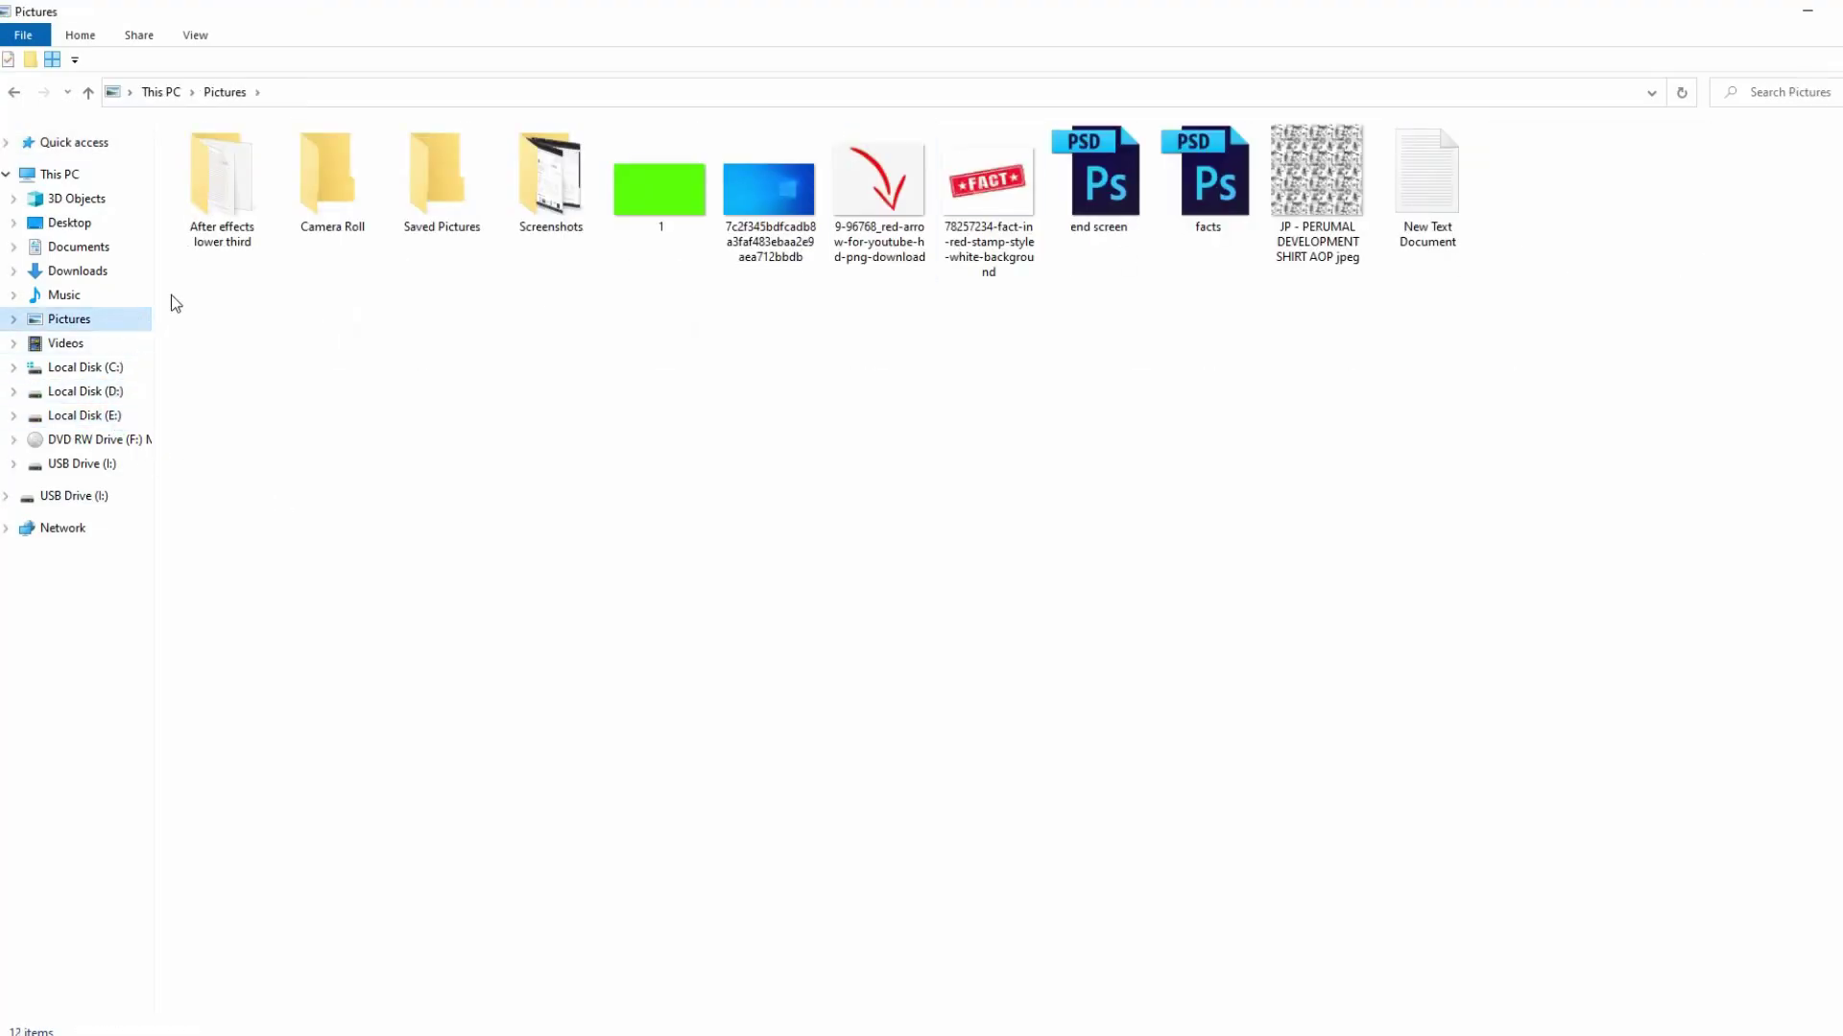
{"action": "left_click", "coordinate": [67, 342]}
Open gta shortcuts.docx.pdf through its right-click Open command and close Explorer
{"action": "double_click", "coordinate": [1755, 182]}
{"action": "scroll", "coordinate": [959, 537], "scroll_direction": "down", "scroll_amount": 3}
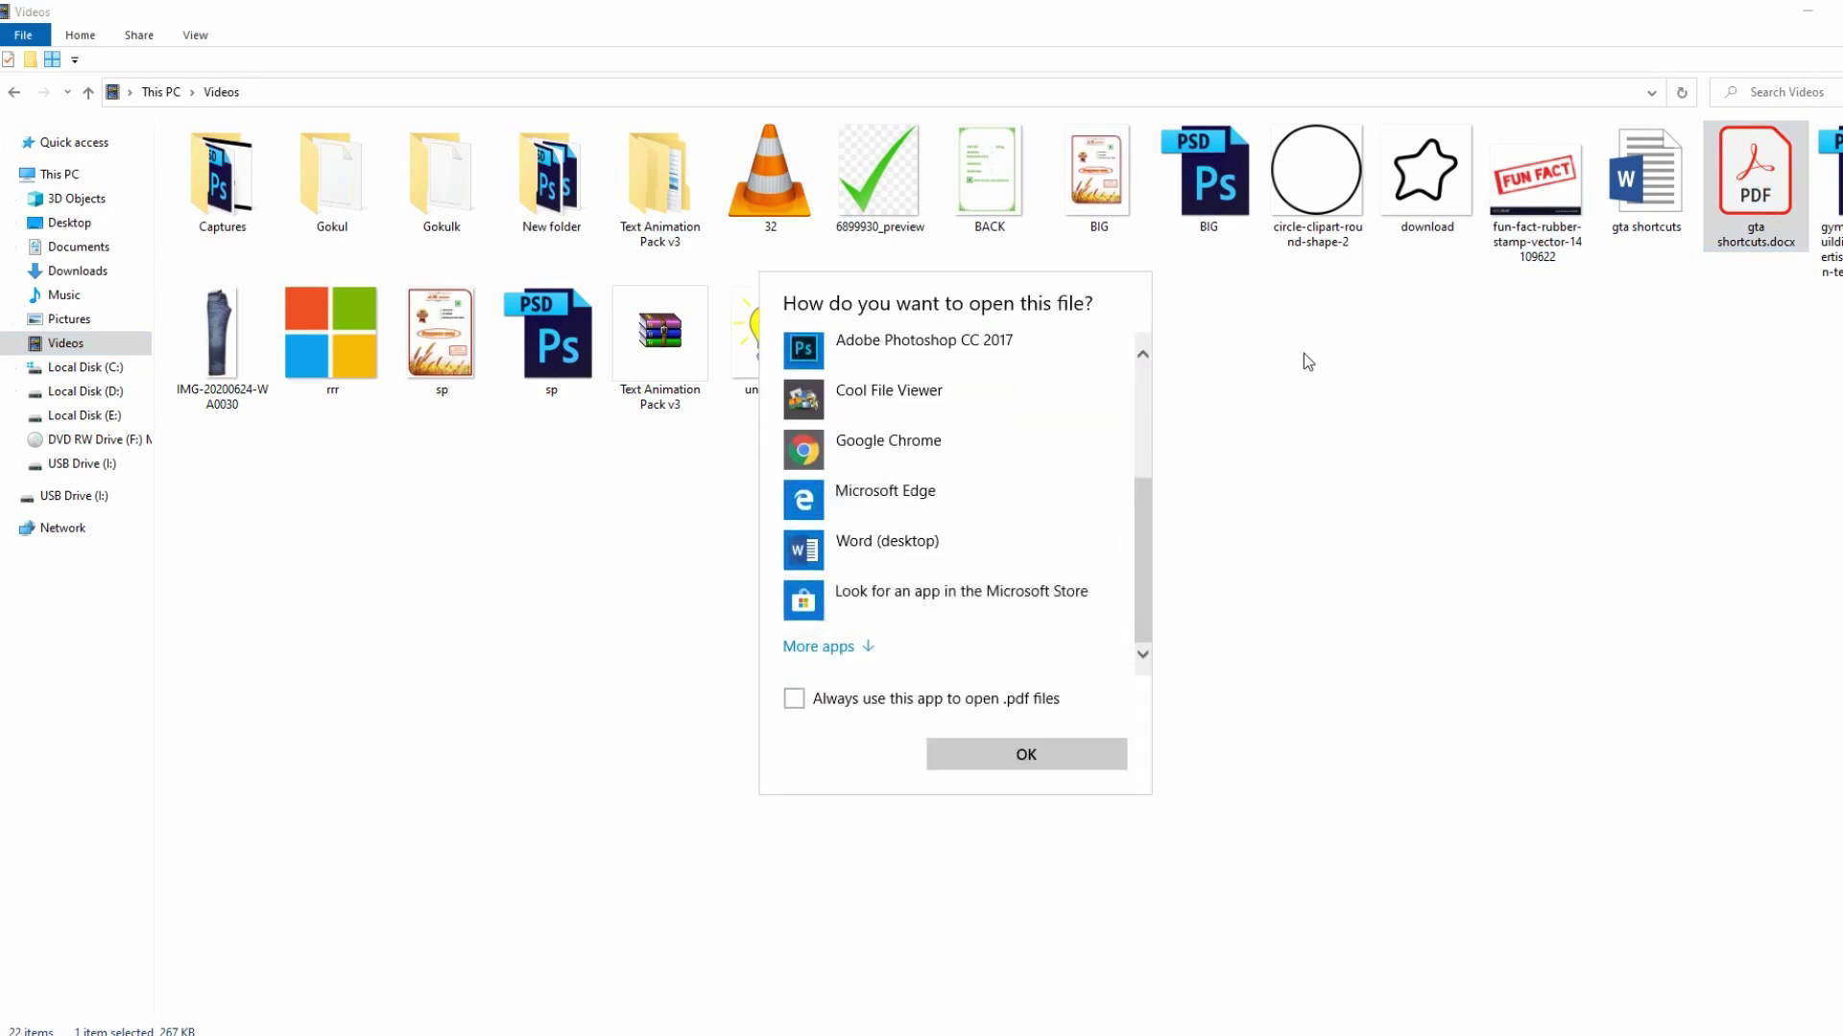
{"action": "left_click", "coordinate": [1307, 362]}
{"action": "right_click", "coordinate": [1755, 182]}
{"action": "left_click", "coordinate": [1688, 226]}
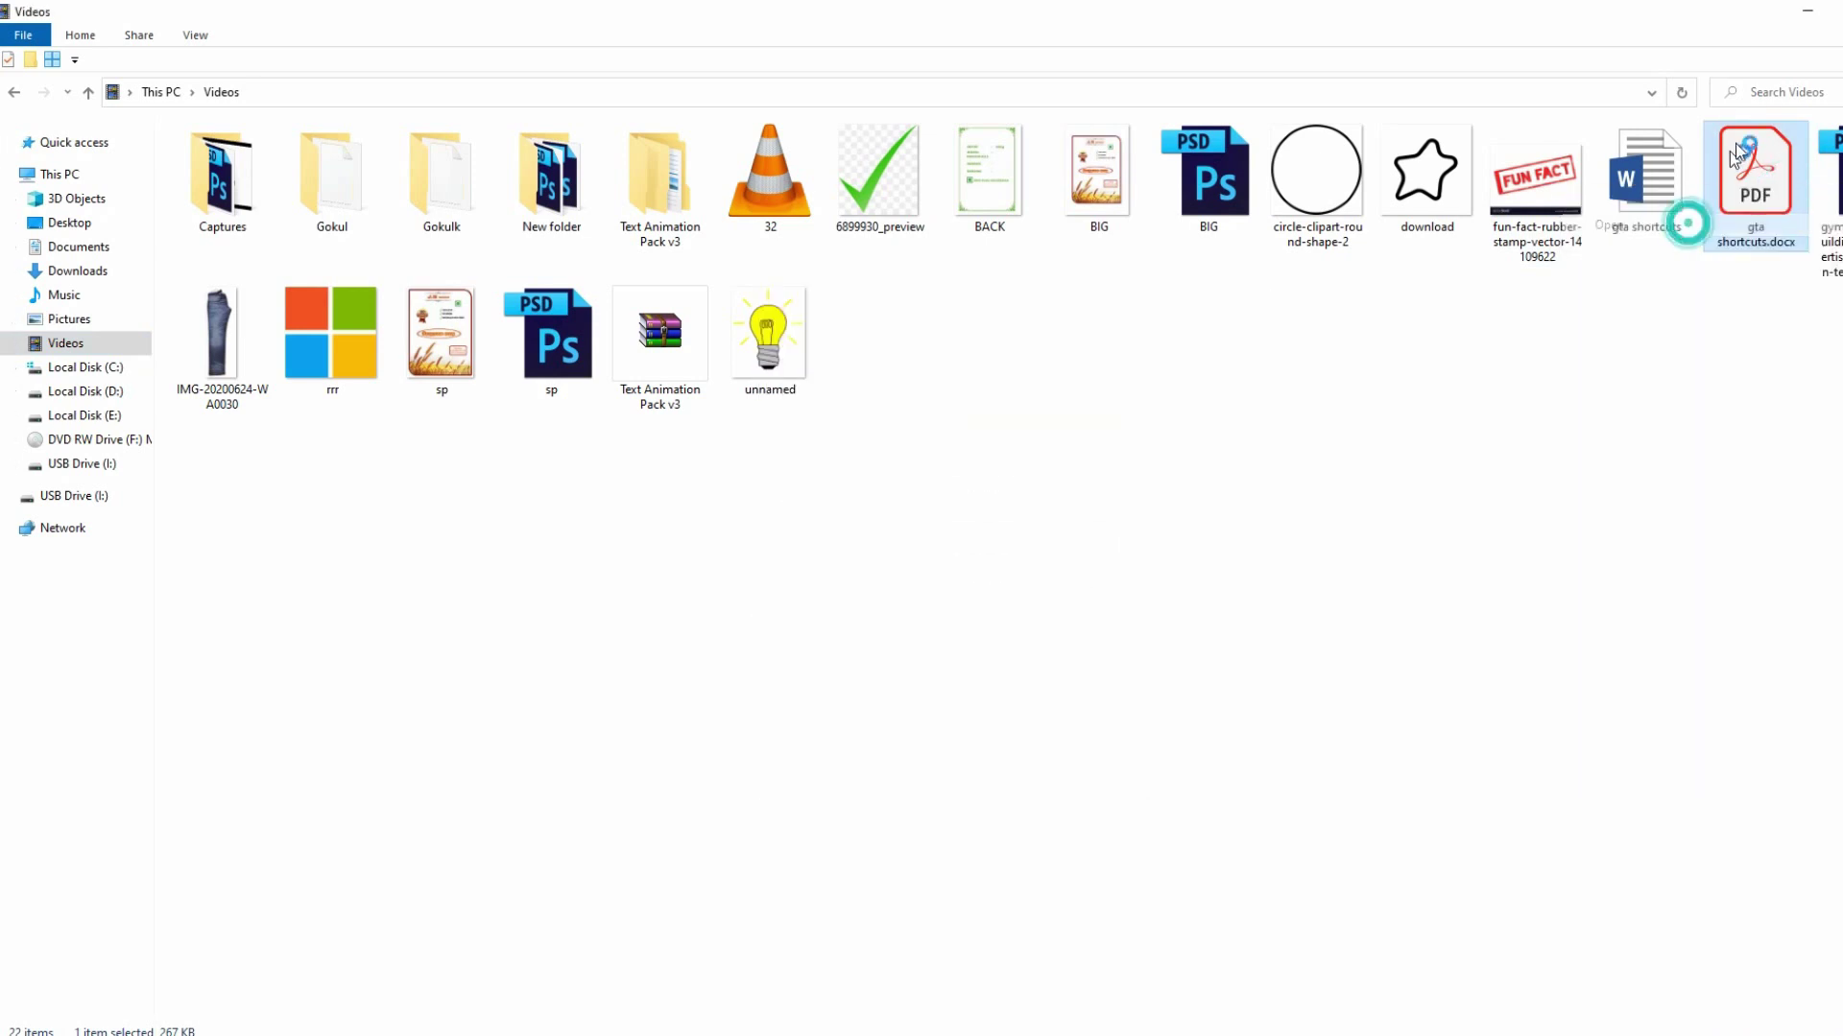
{"action": "left_click", "coordinate": [1806, 19]}
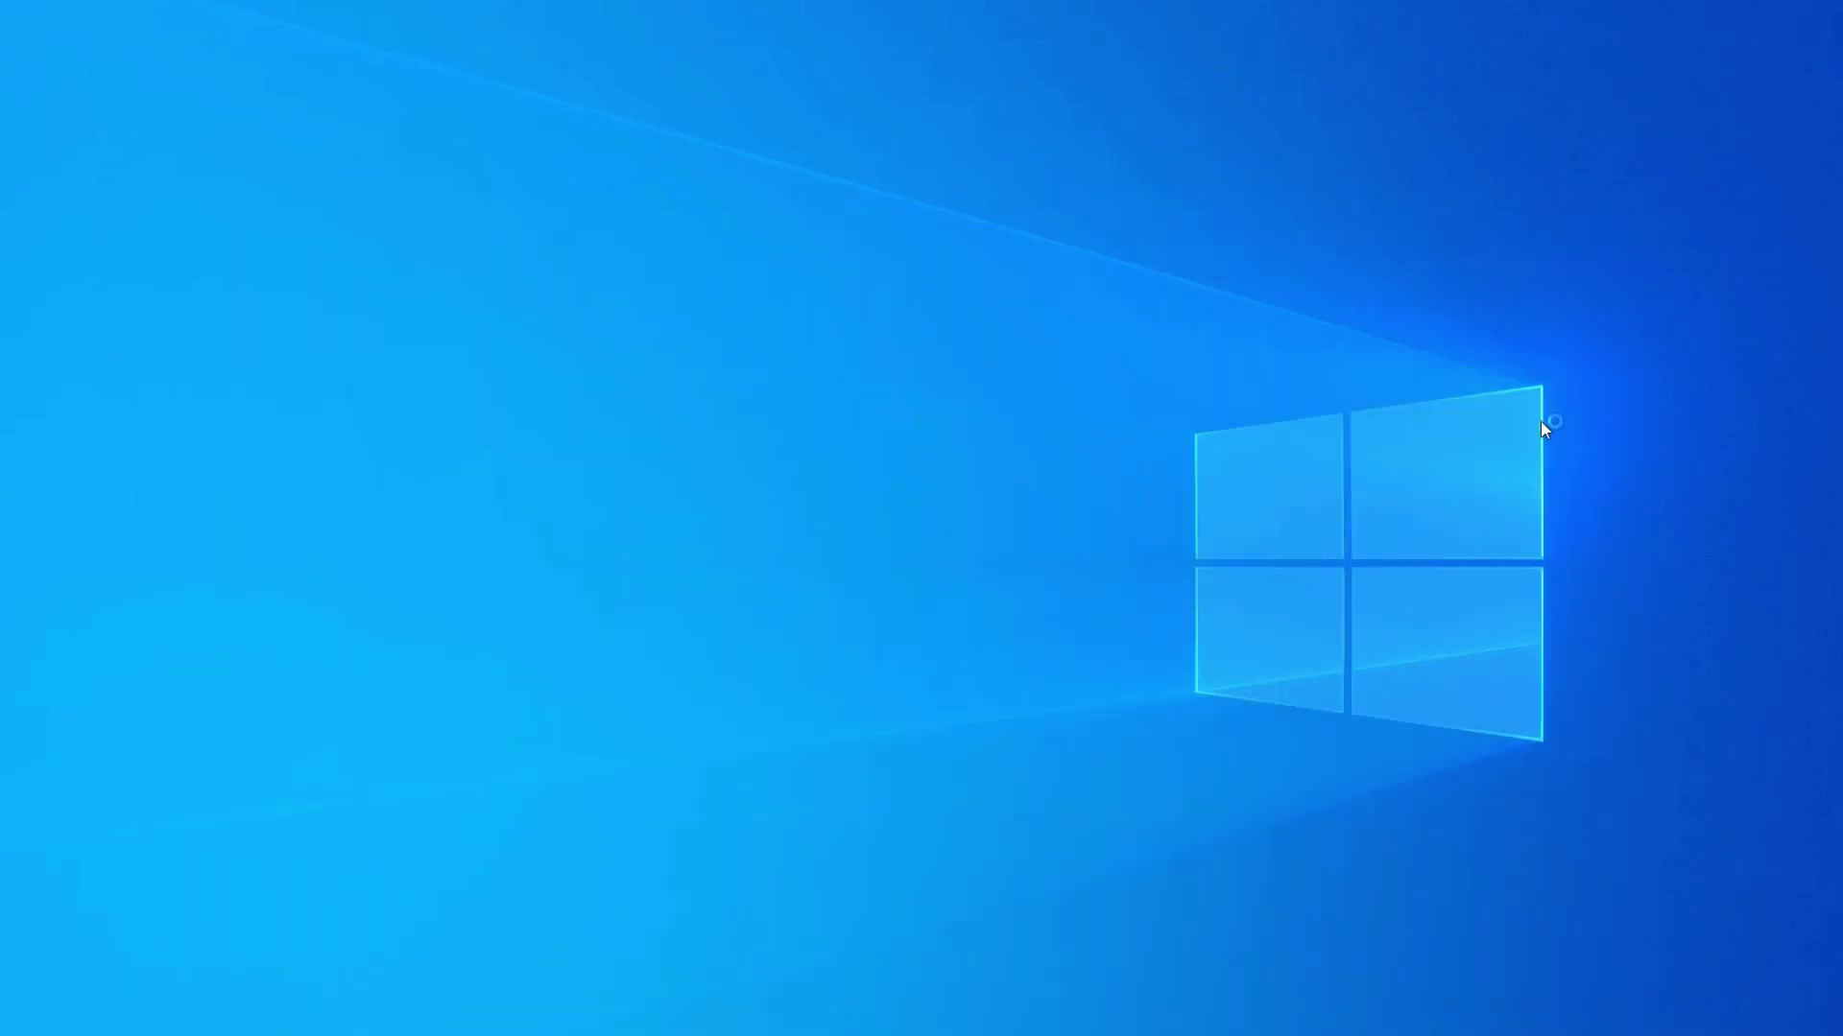
Scroll between pages 1 and 2 of the gta shortcuts PDF, then show the hidden tray icons
{"action": "scroll", "coordinate": [846, 596], "scroll_direction": "down", "scroll_amount": 10}
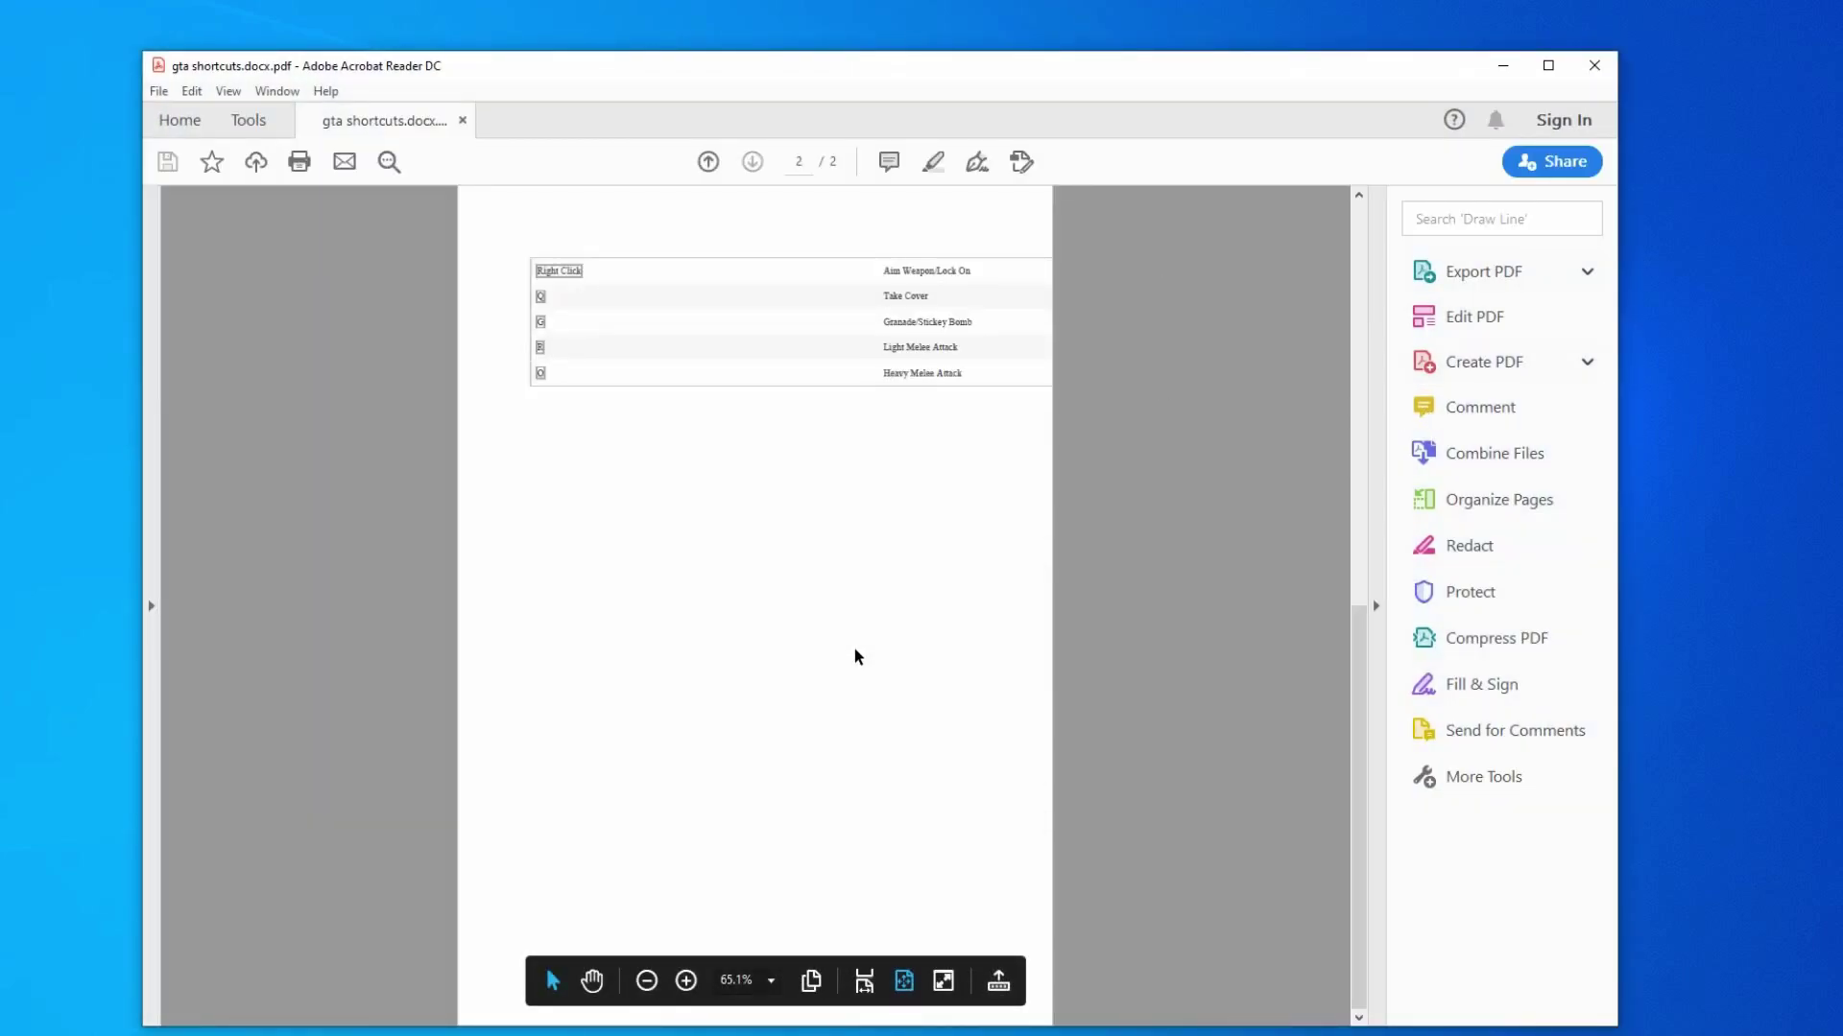
{"action": "scroll", "coordinate": [857, 655], "scroll_direction": "up", "scroll_amount": 5}
{"action": "scroll", "coordinate": [861, 652], "scroll_direction": "down", "scroll_amount": 5}
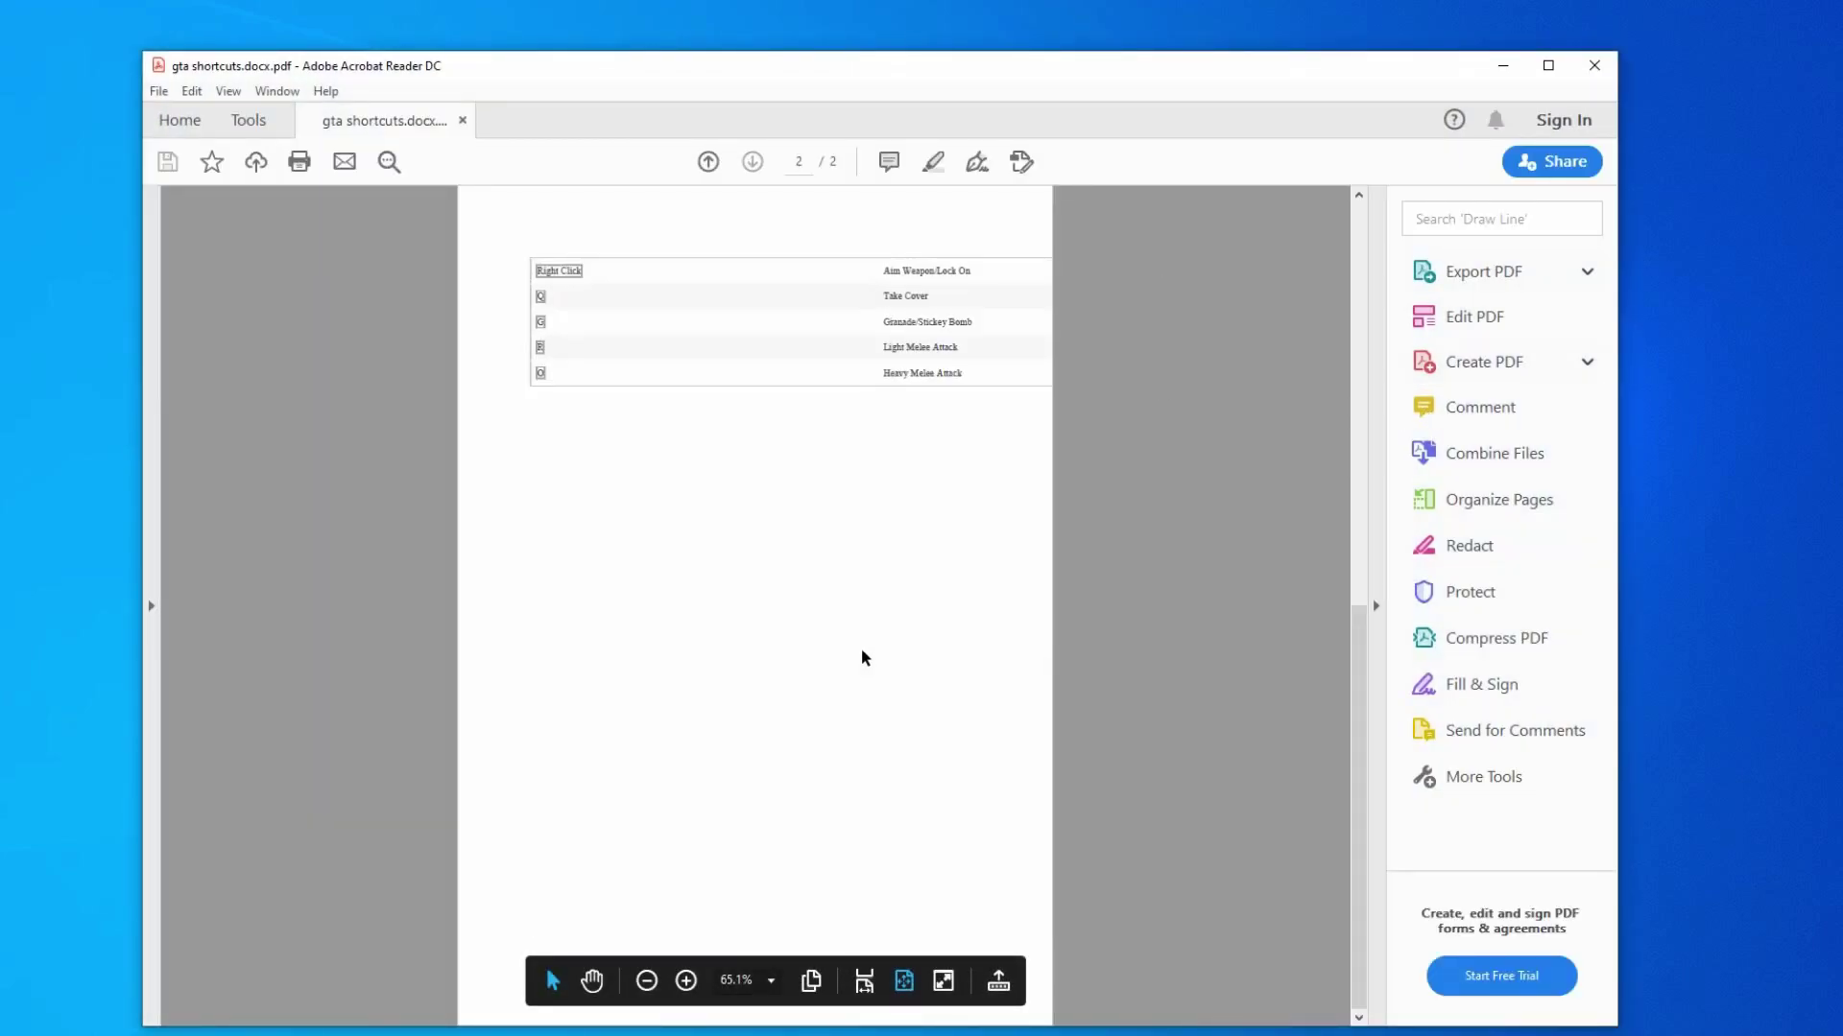
{"action": "scroll", "coordinate": [861, 653], "scroll_direction": "up", "scroll_amount": 5}
{"action": "scroll", "coordinate": [844, 667], "scroll_direction": "down", "scroll_amount": 5}
{"action": "scroll", "coordinate": [831, 669], "scroll_direction": "up", "scroll_amount": 5}
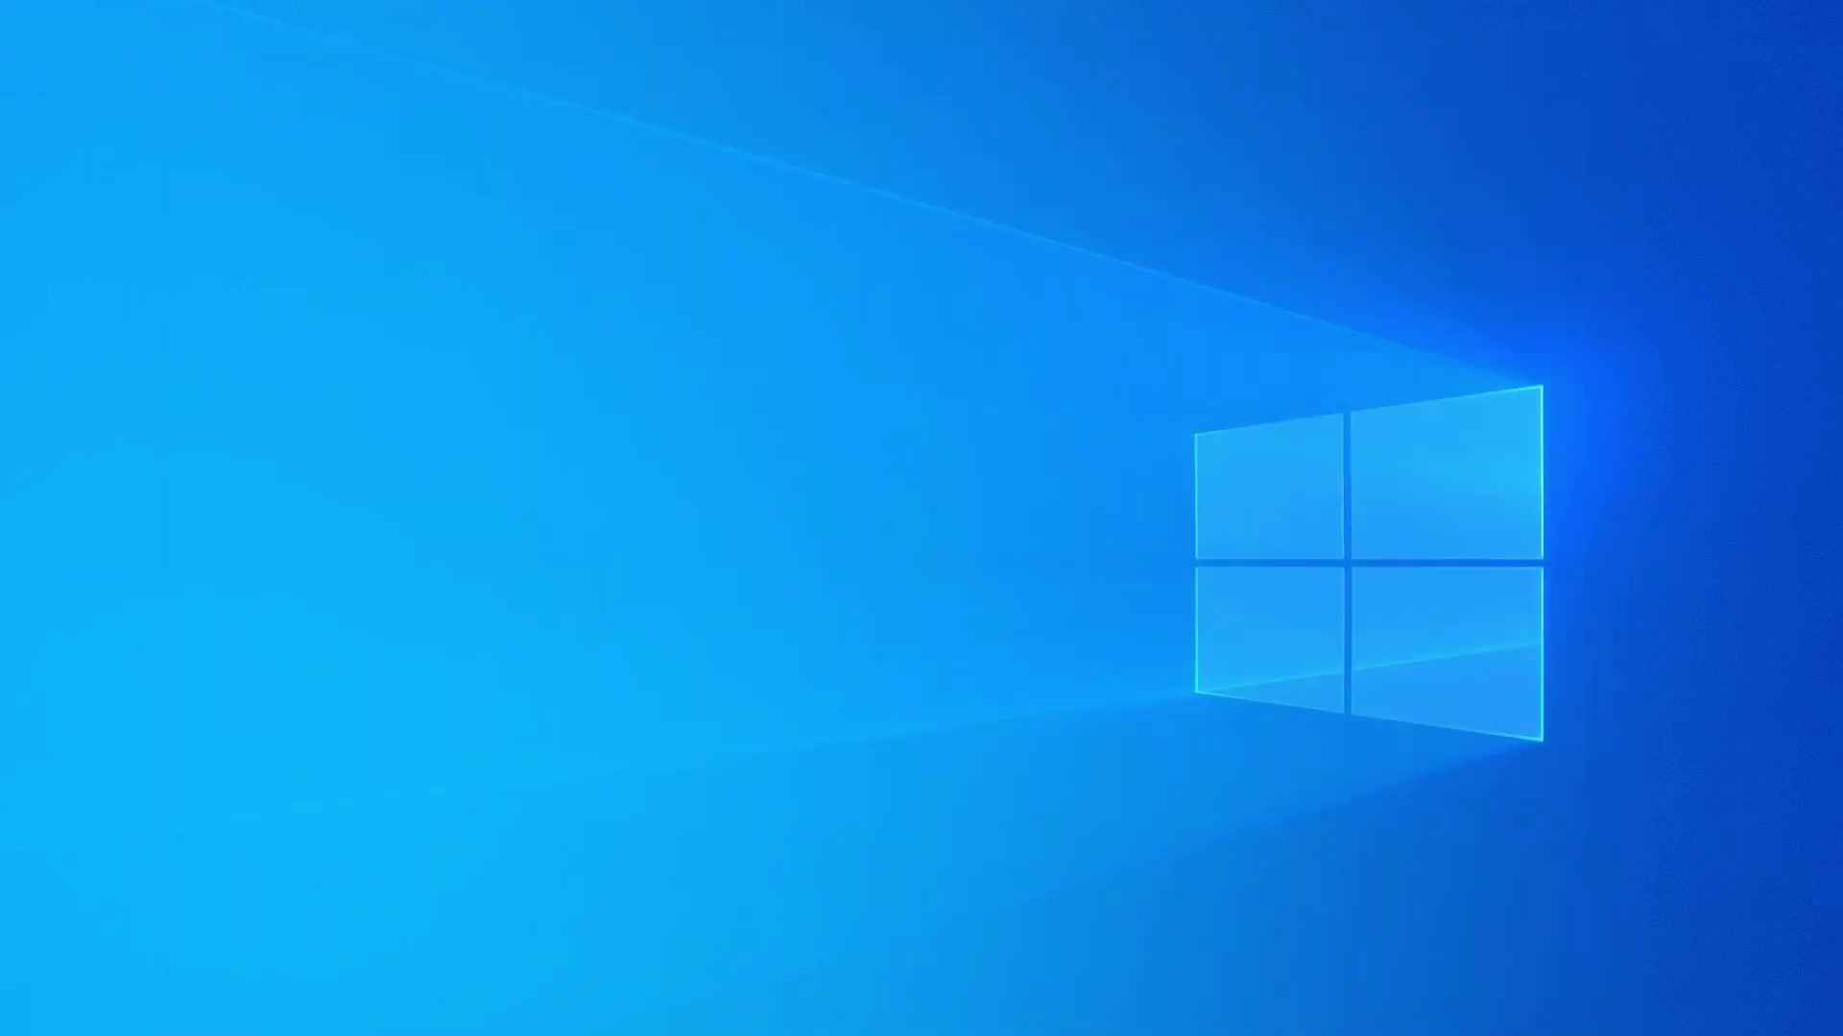
{"action": "left_click", "coordinate": [1639, 1026]}
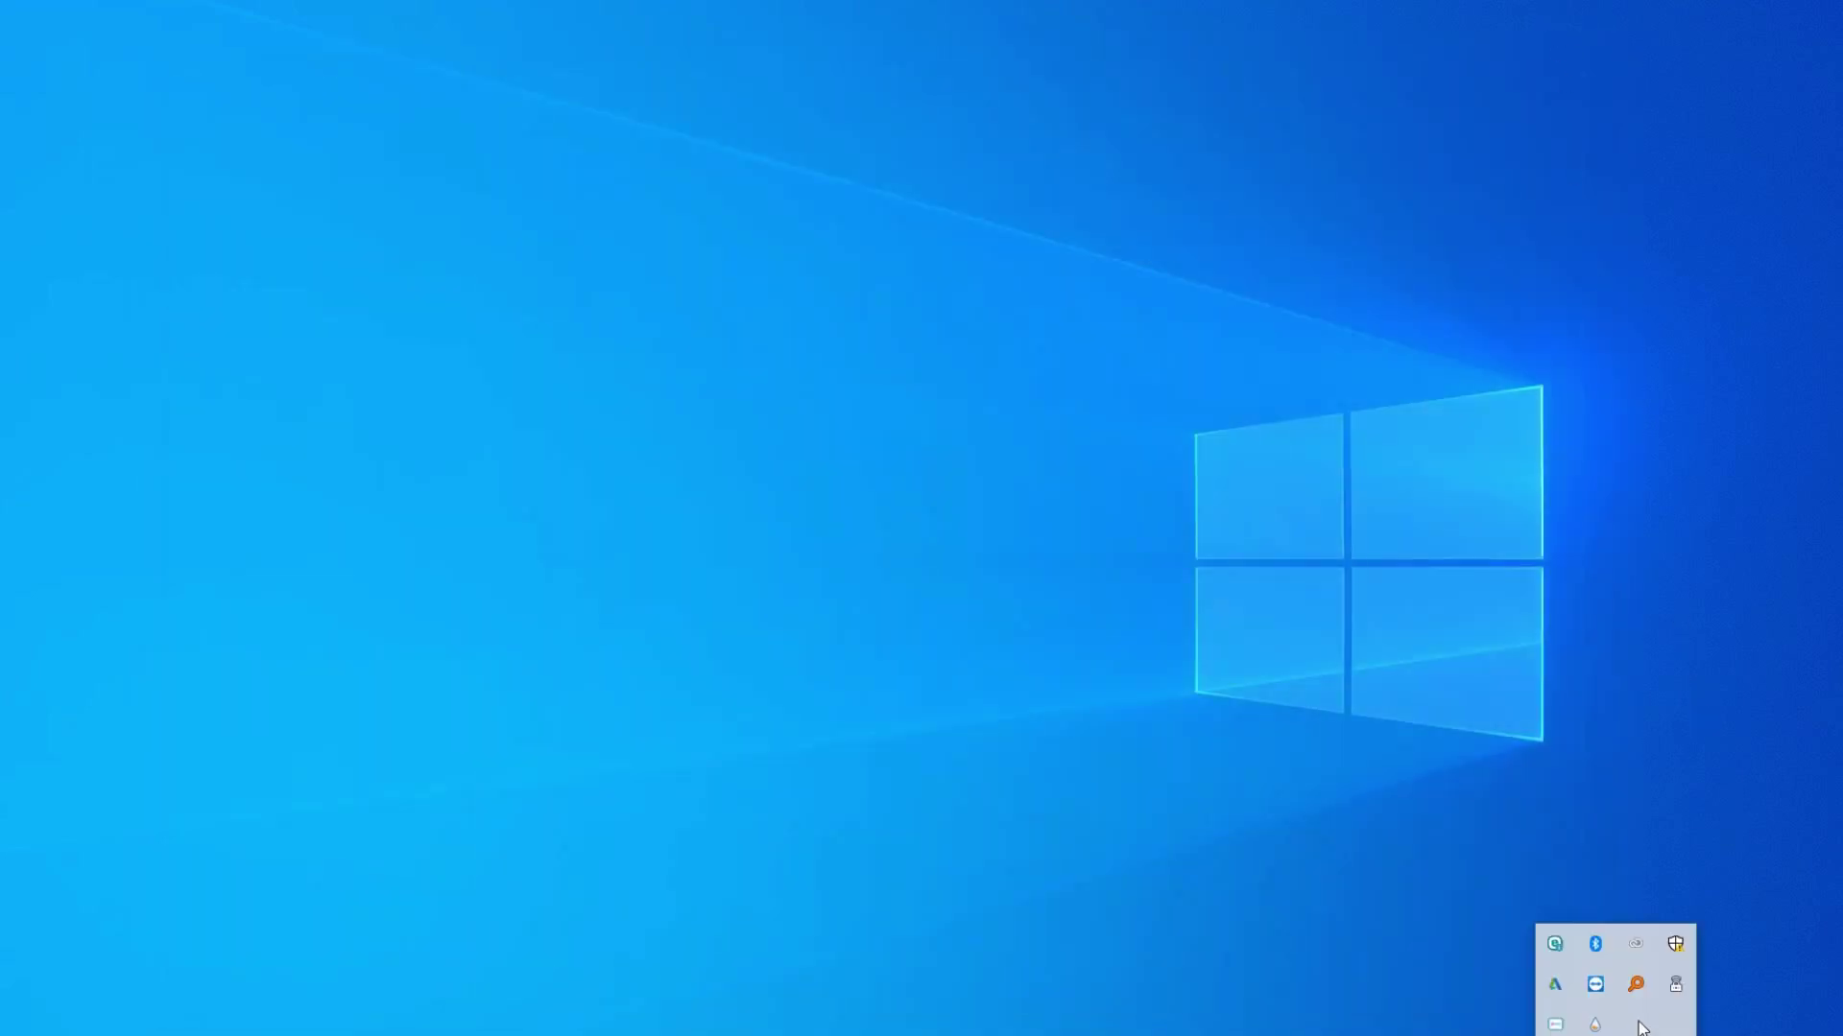
Bring up the screen recorder's tray menu to stop the recording
{"action": "right_click", "coordinate": [1557, 1026]}
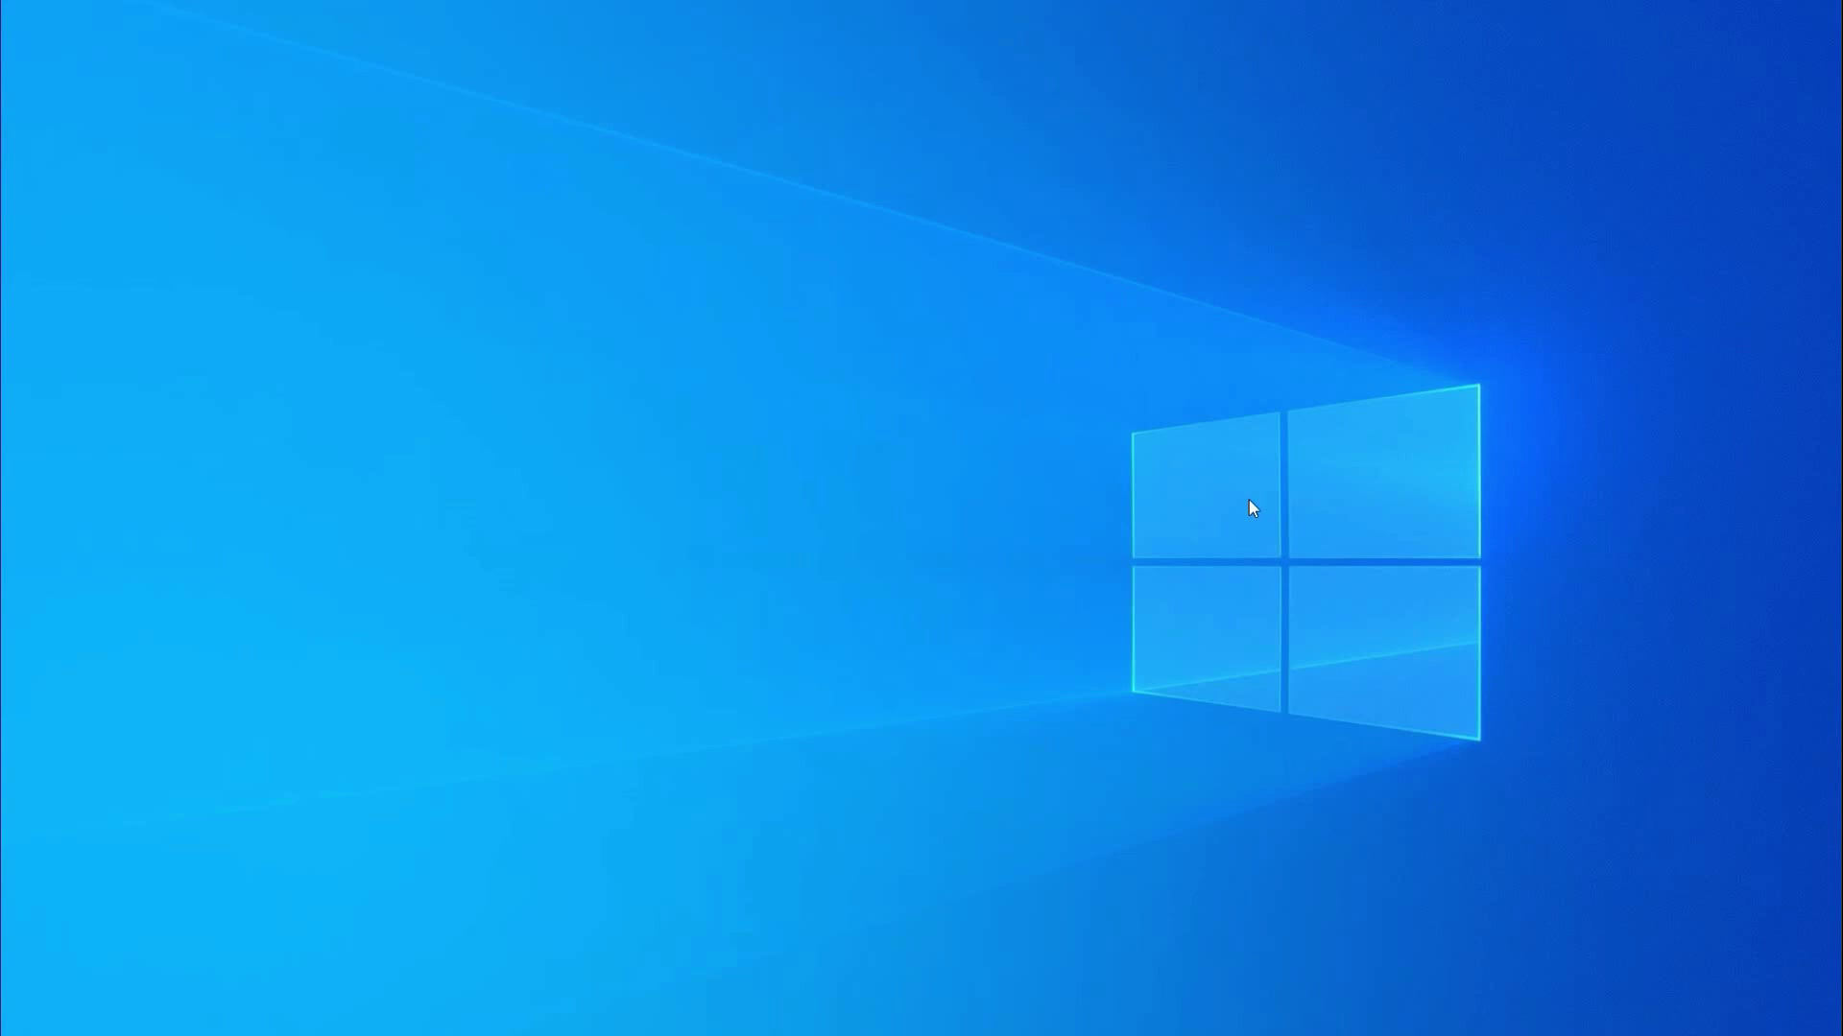
{"action": "right_click", "coordinate": [1248, 500]}
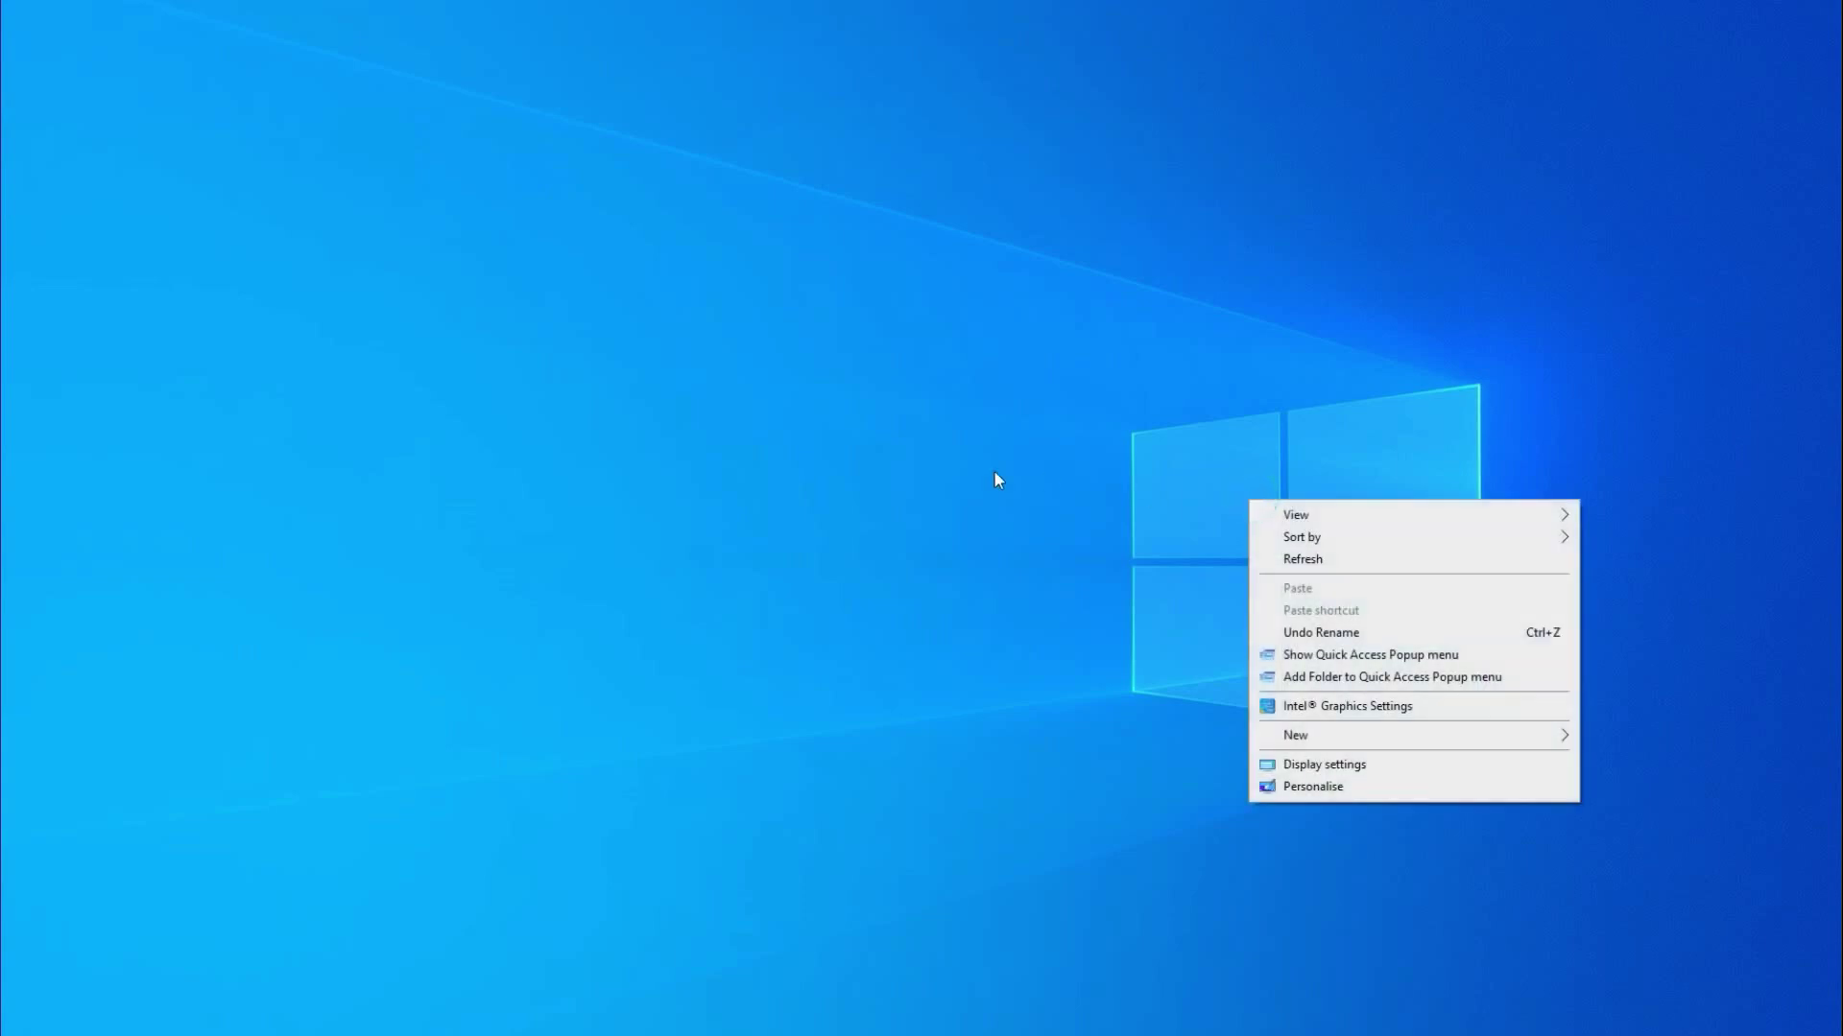
{"action": "right_click", "coordinate": [820, 428]}
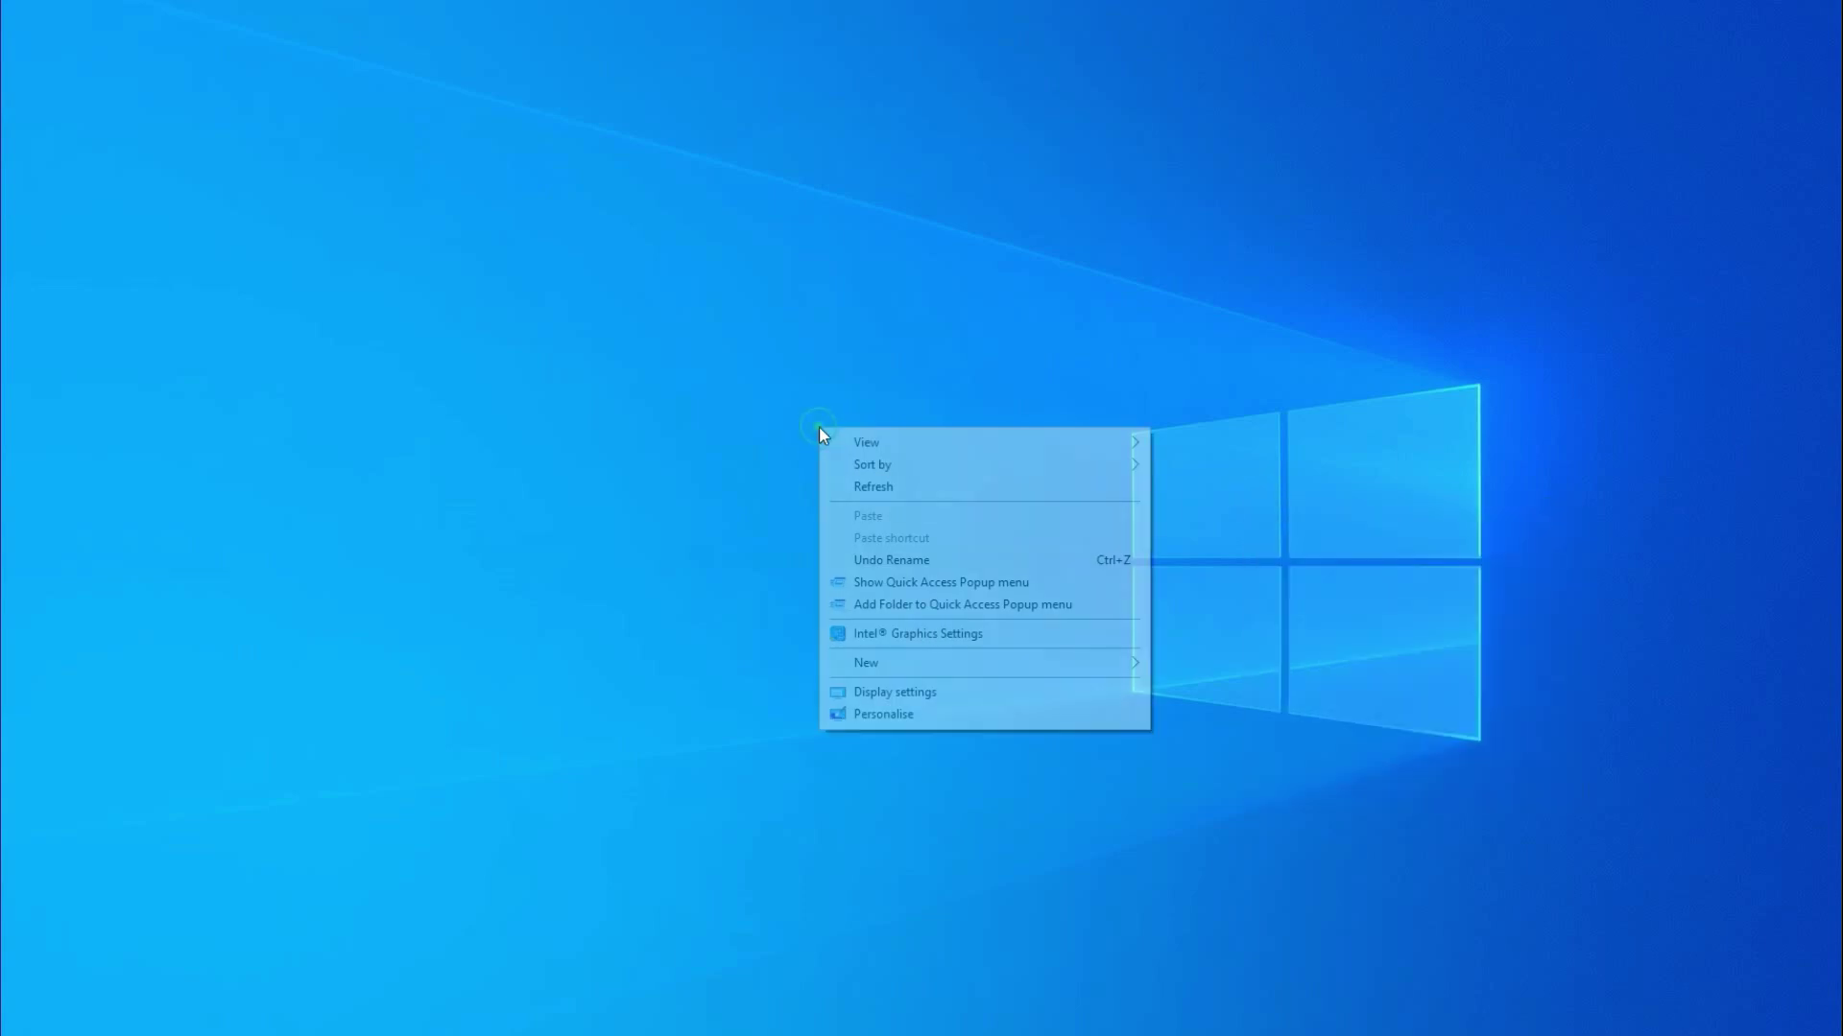
{"action": "left_click", "coordinate": [905, 583]}
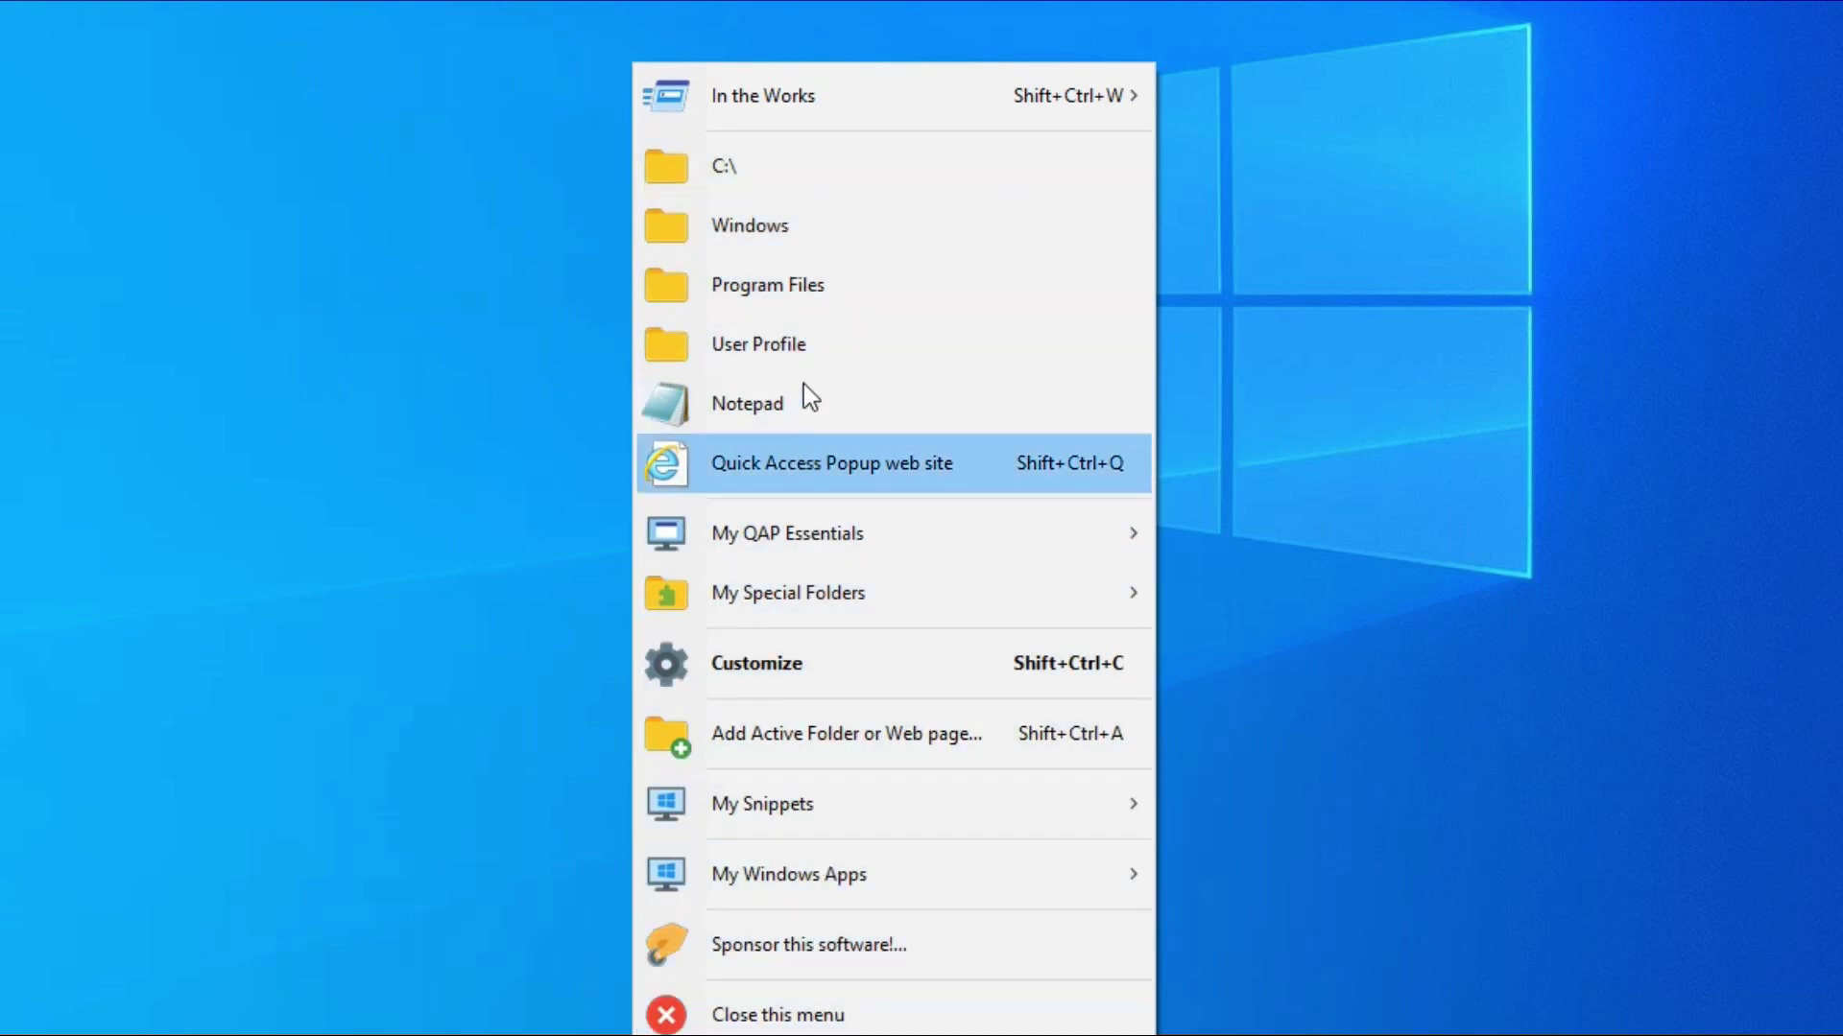
{"action": "left_click", "coordinate": [799, 169]}
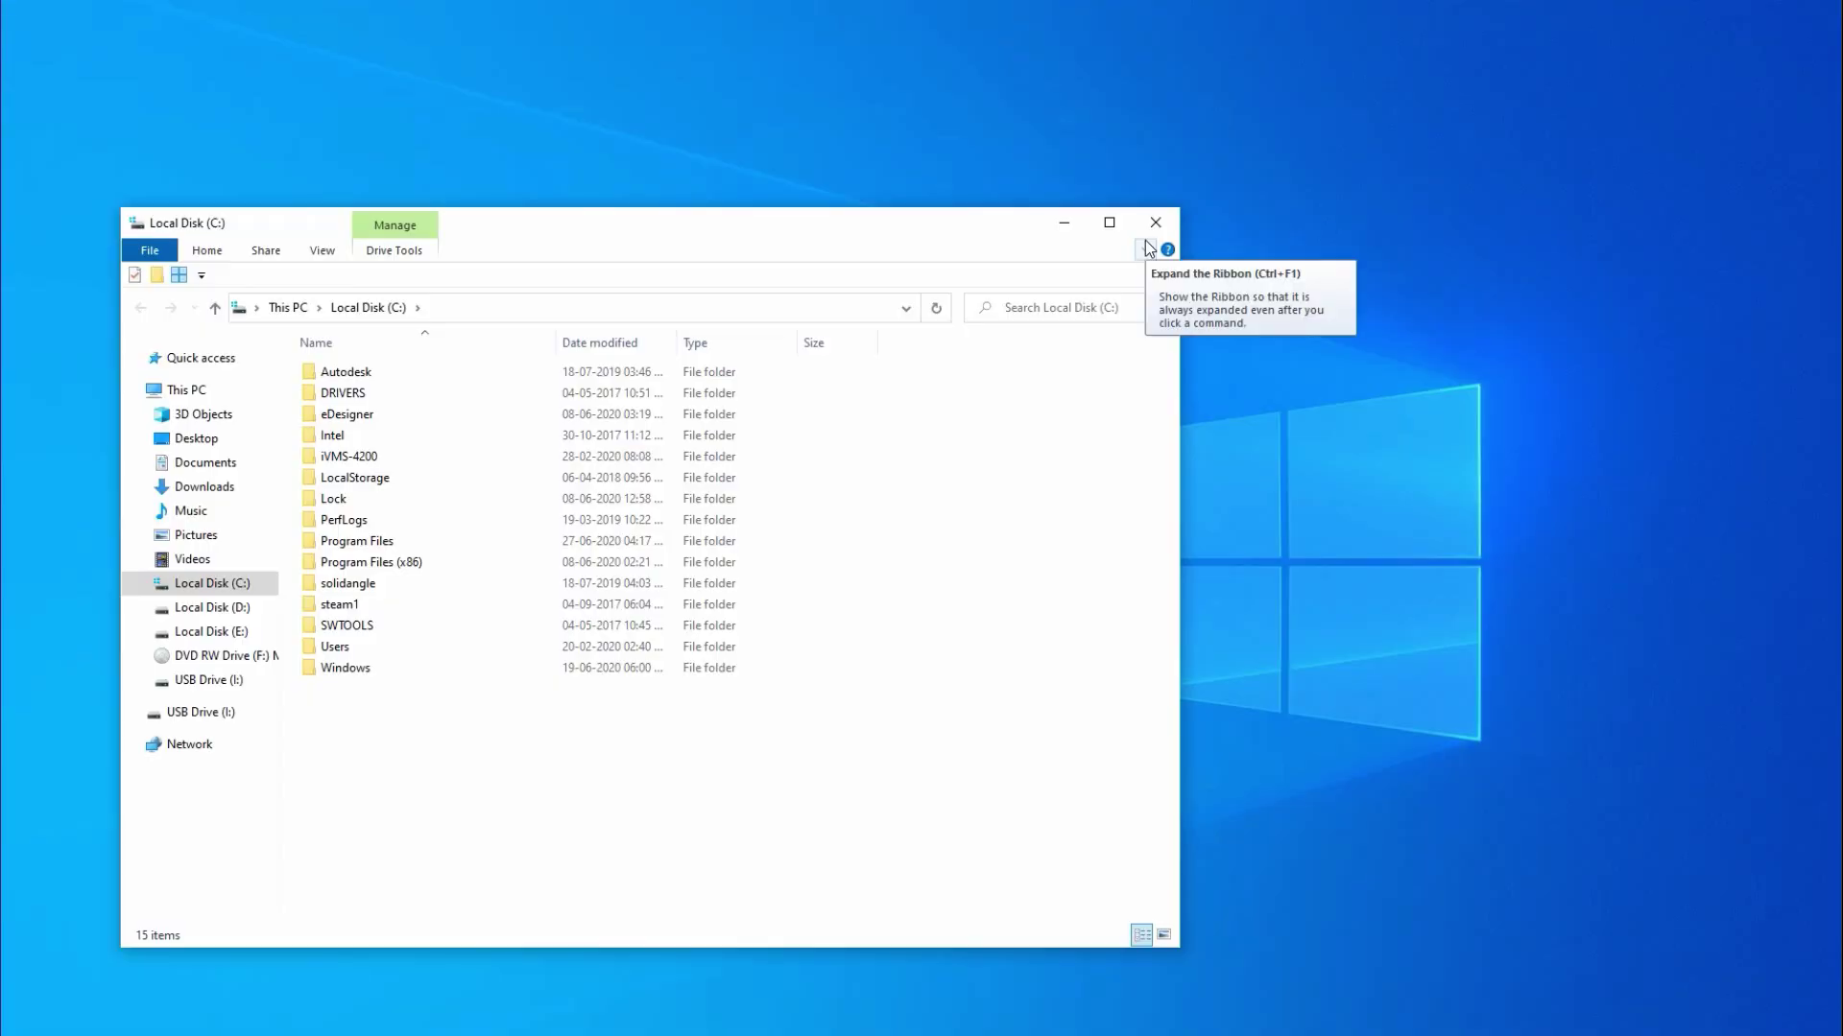
Close the C: drive window and open Quick Access Popup's Customize window from the desktop menu
{"action": "left_click", "coordinate": [1155, 222]}
{"action": "right_click", "coordinate": [1051, 206]}
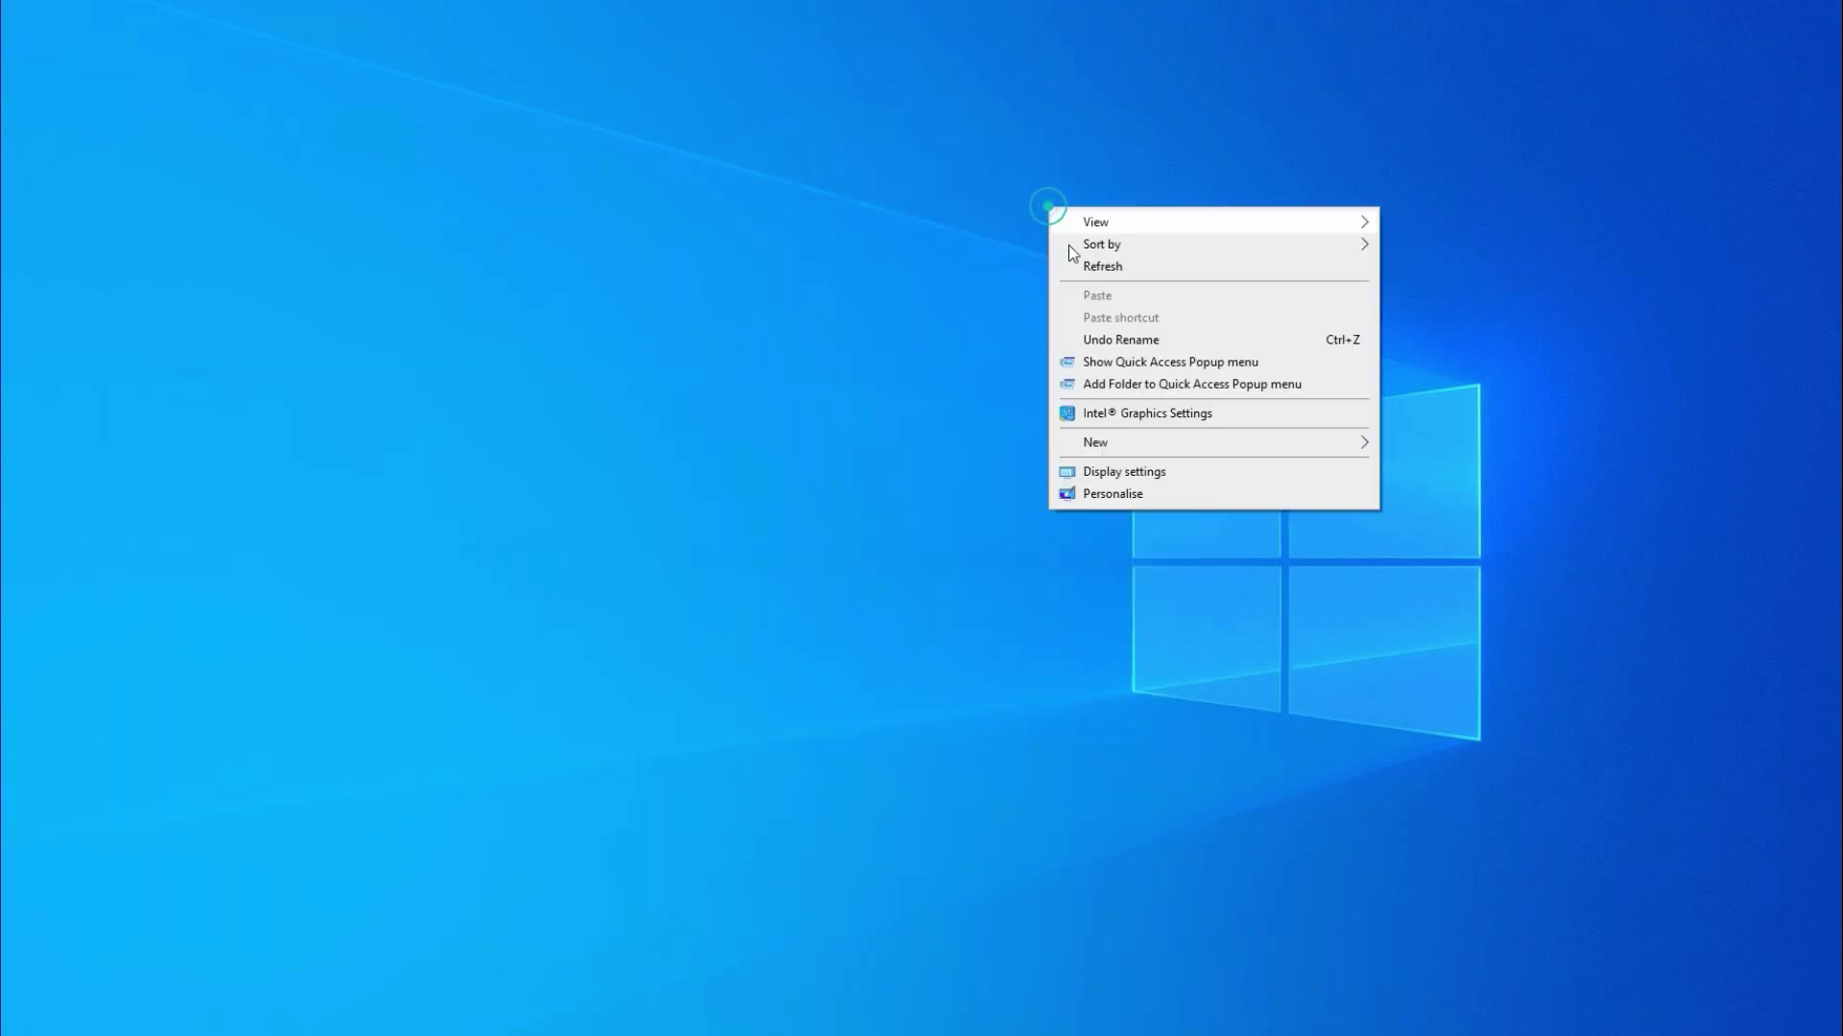
{"action": "left_click", "coordinate": [1179, 361]}
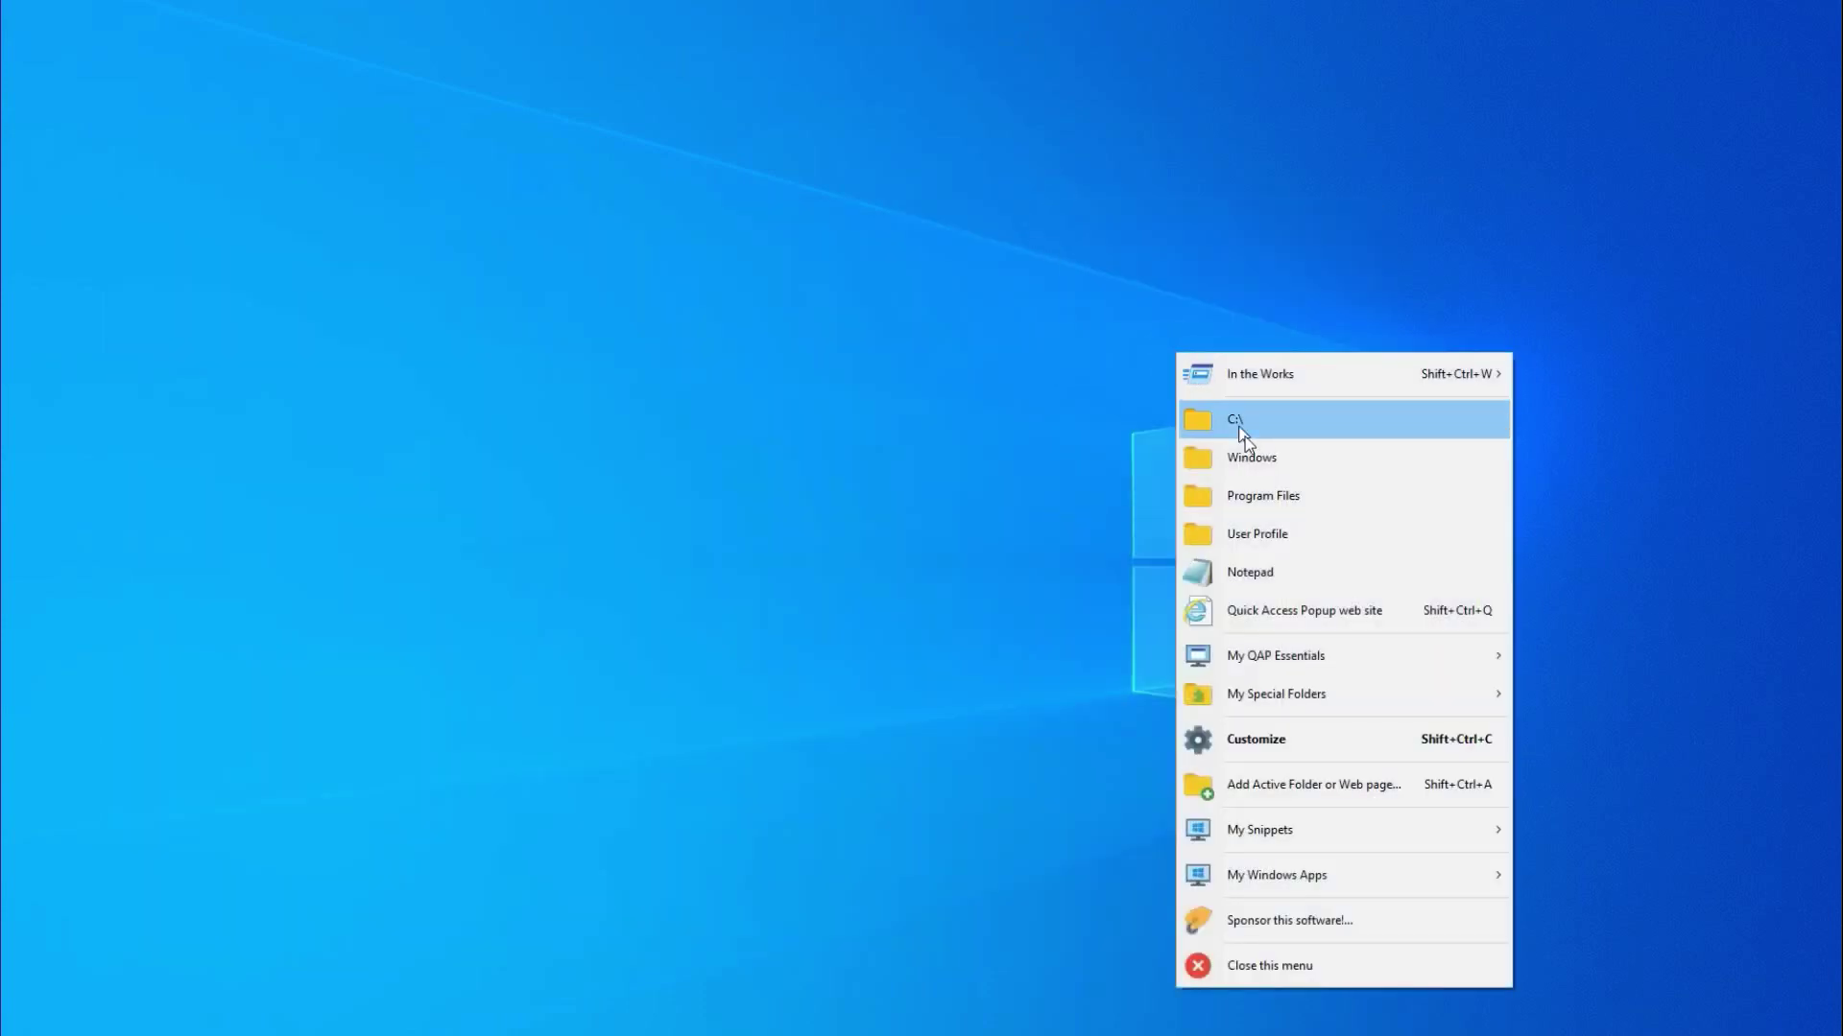
{"action": "left_click", "coordinate": [1351, 740]}
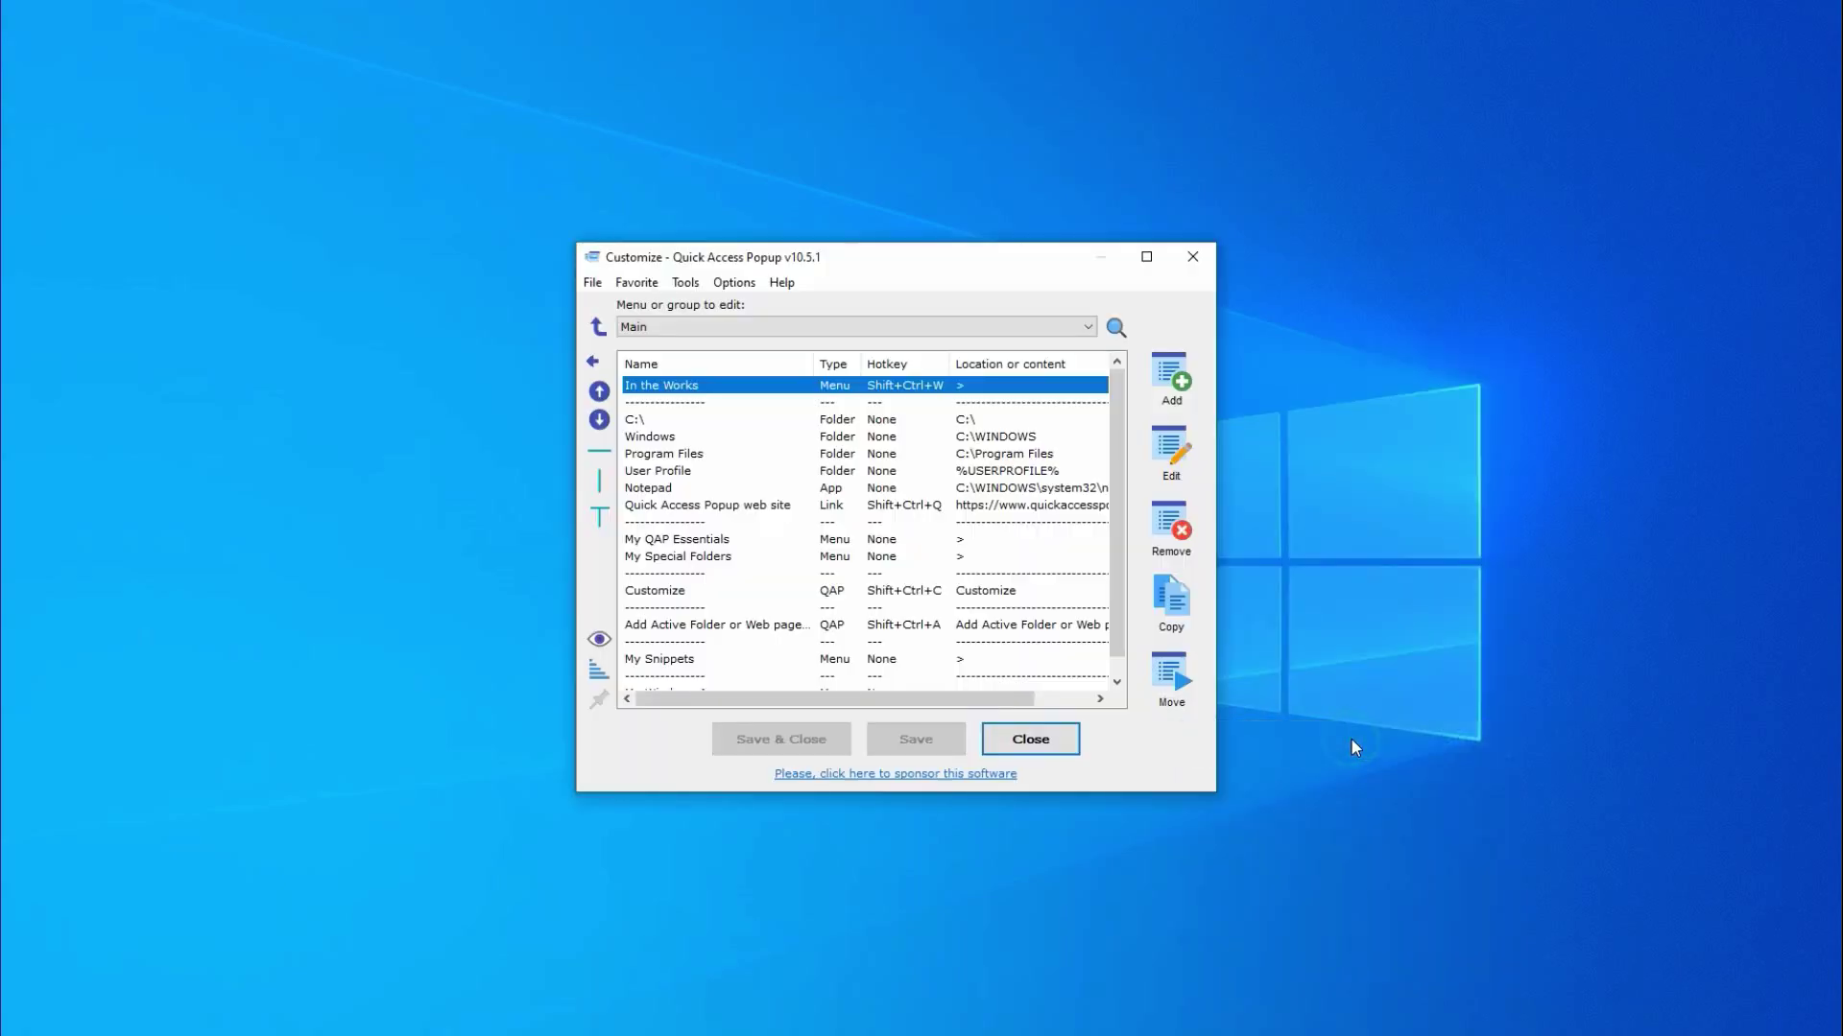
Add a new favourite of type Application and continue to its empty settings form
{"action": "left_click", "coordinate": [1114, 303]}
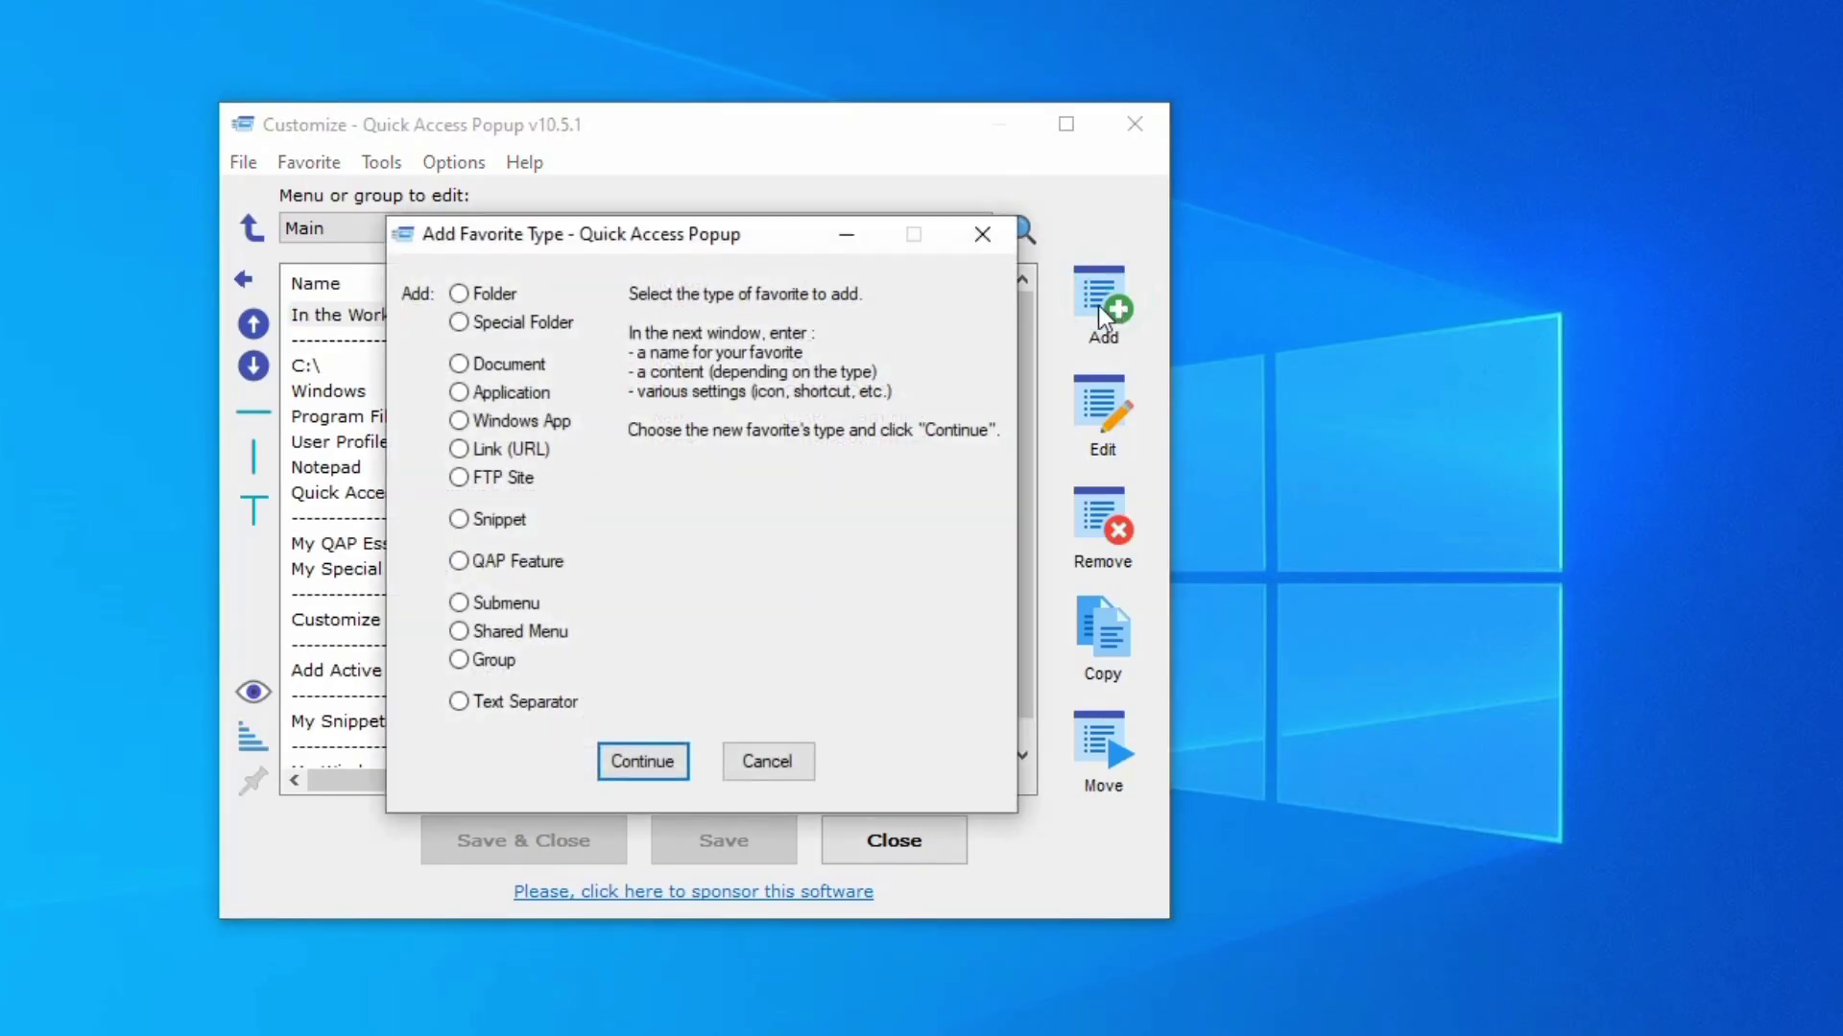
{"action": "left_click", "coordinate": [499, 295]}
{"action": "left_click", "coordinate": [513, 320]}
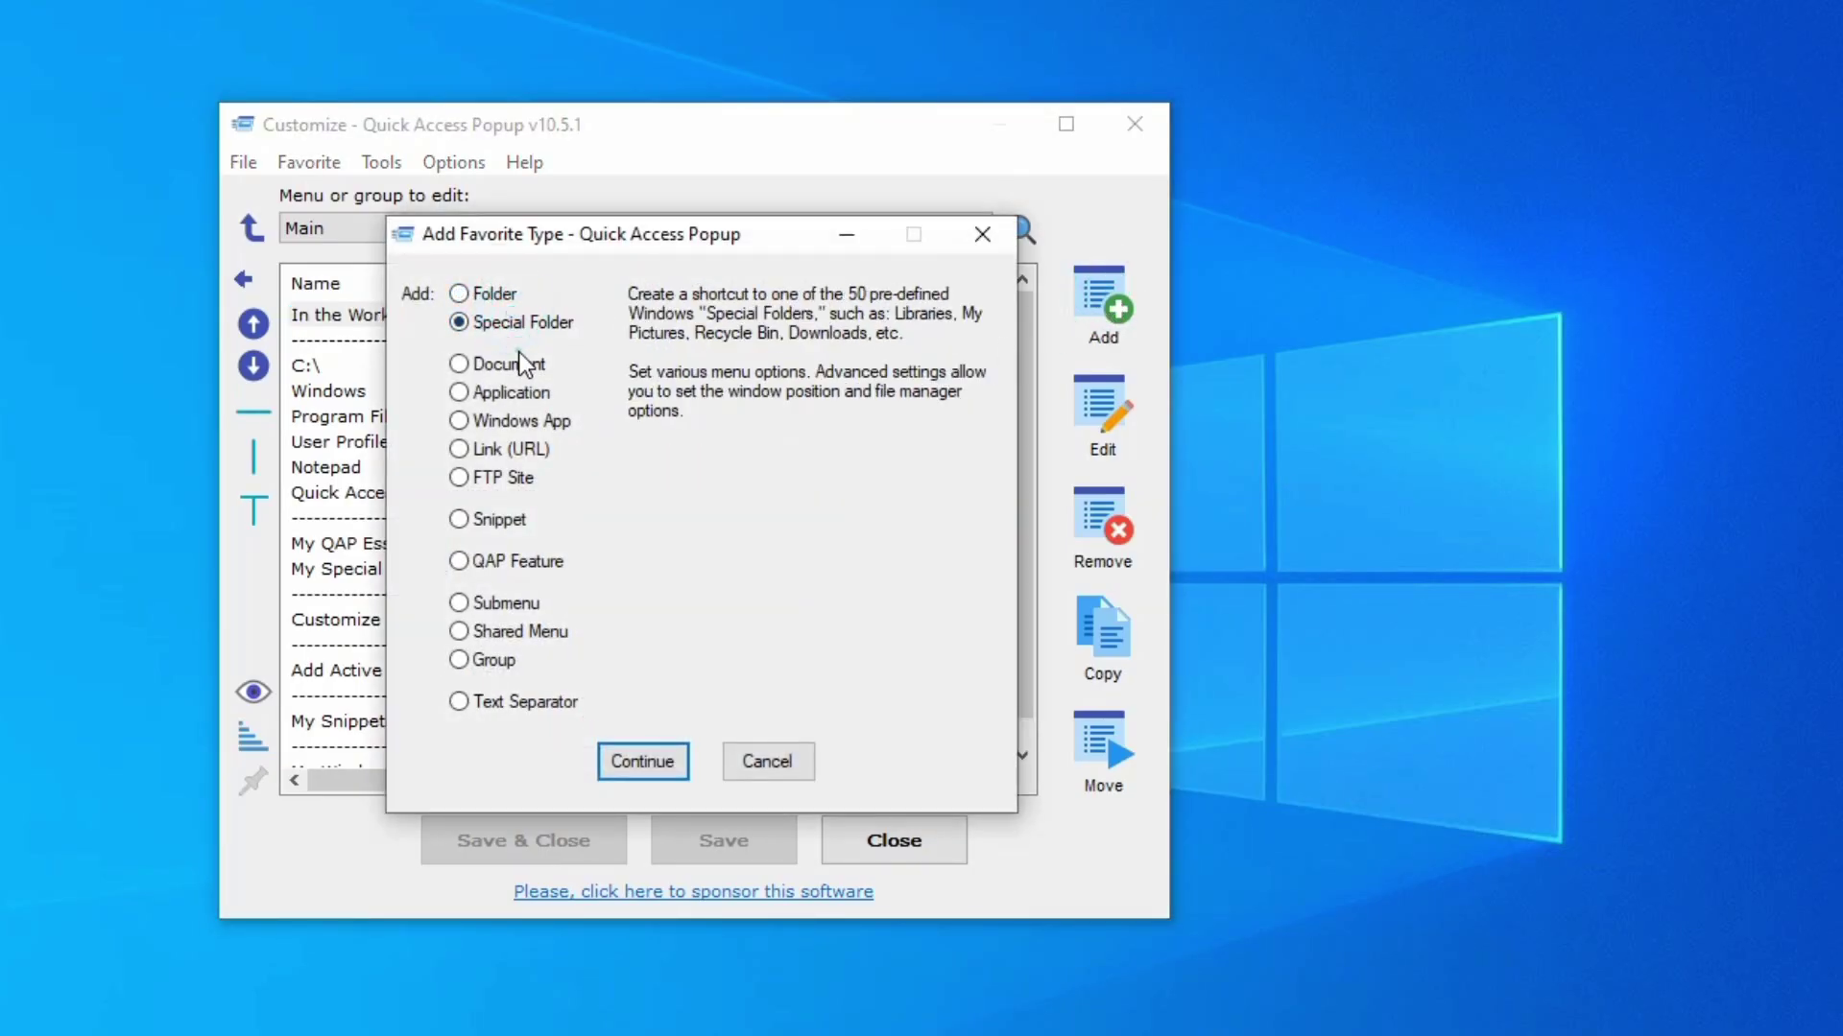
{"action": "left_click", "coordinate": [526, 390]}
{"action": "left_click", "coordinate": [528, 420]}
{"action": "left_click", "coordinate": [527, 393]}
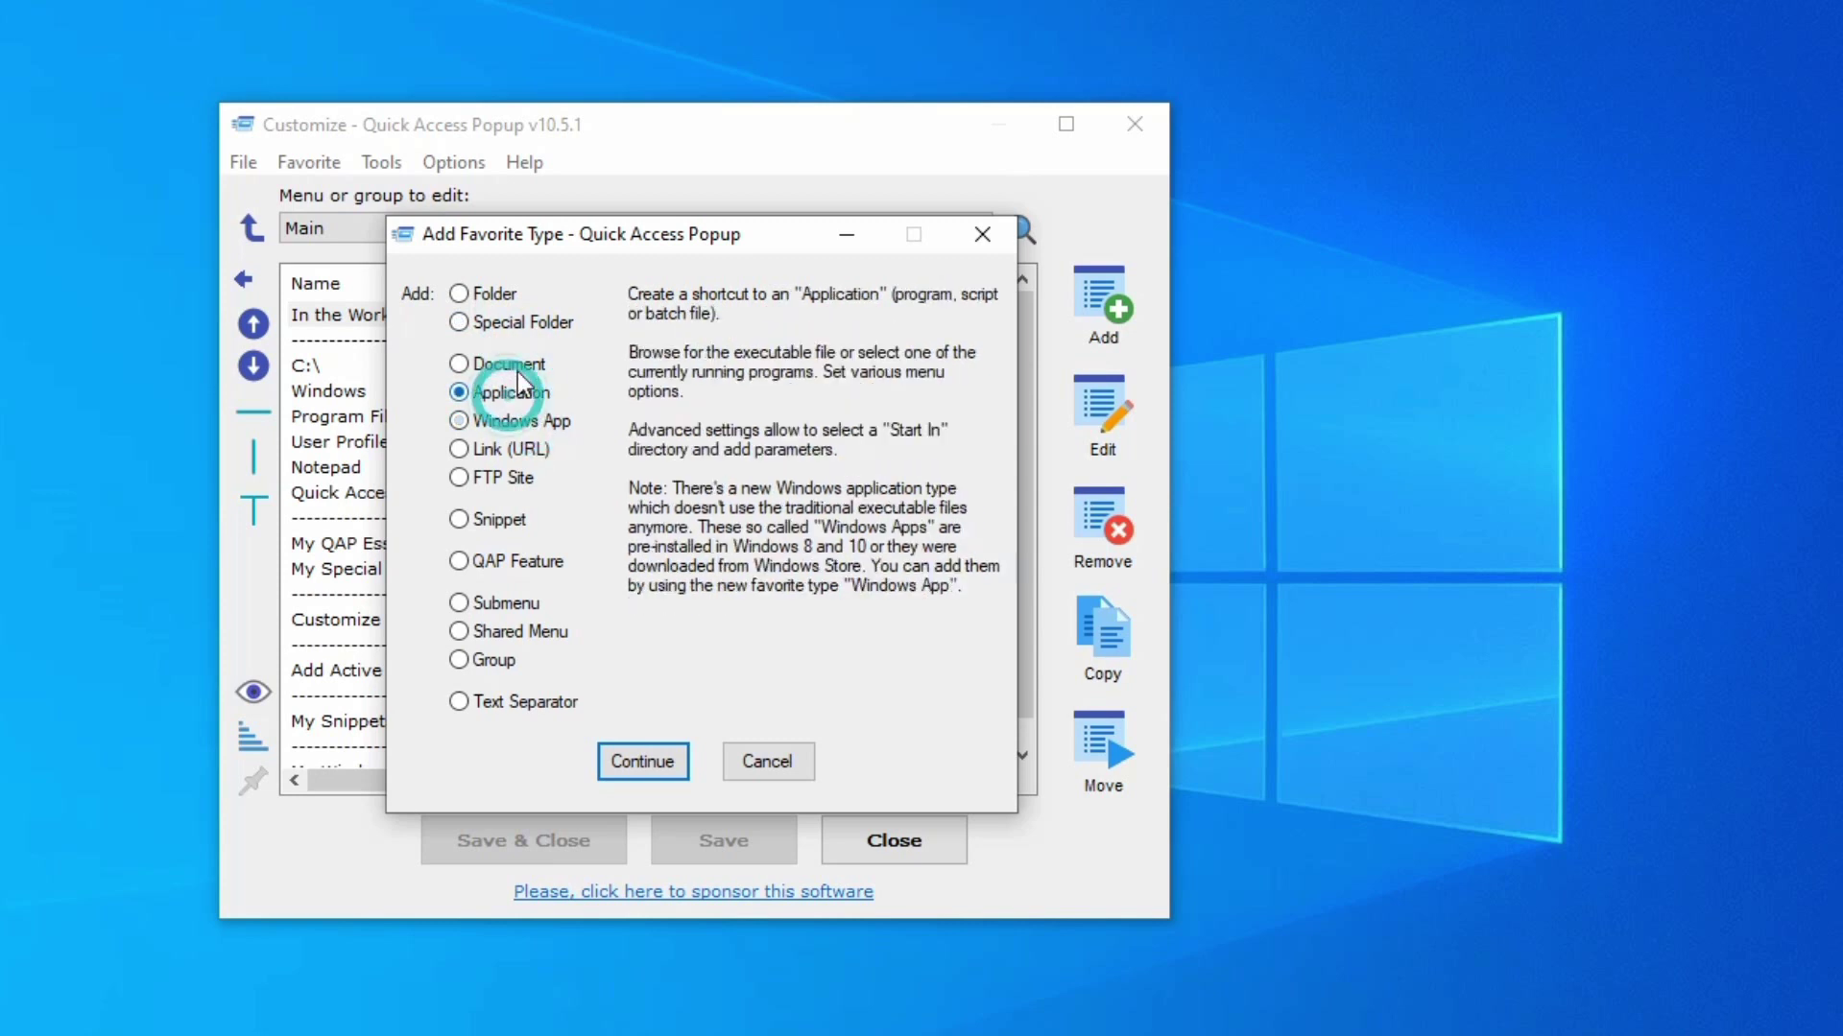
{"action": "left_click", "coordinate": [506, 365]}
{"action": "left_click", "coordinate": [527, 322]}
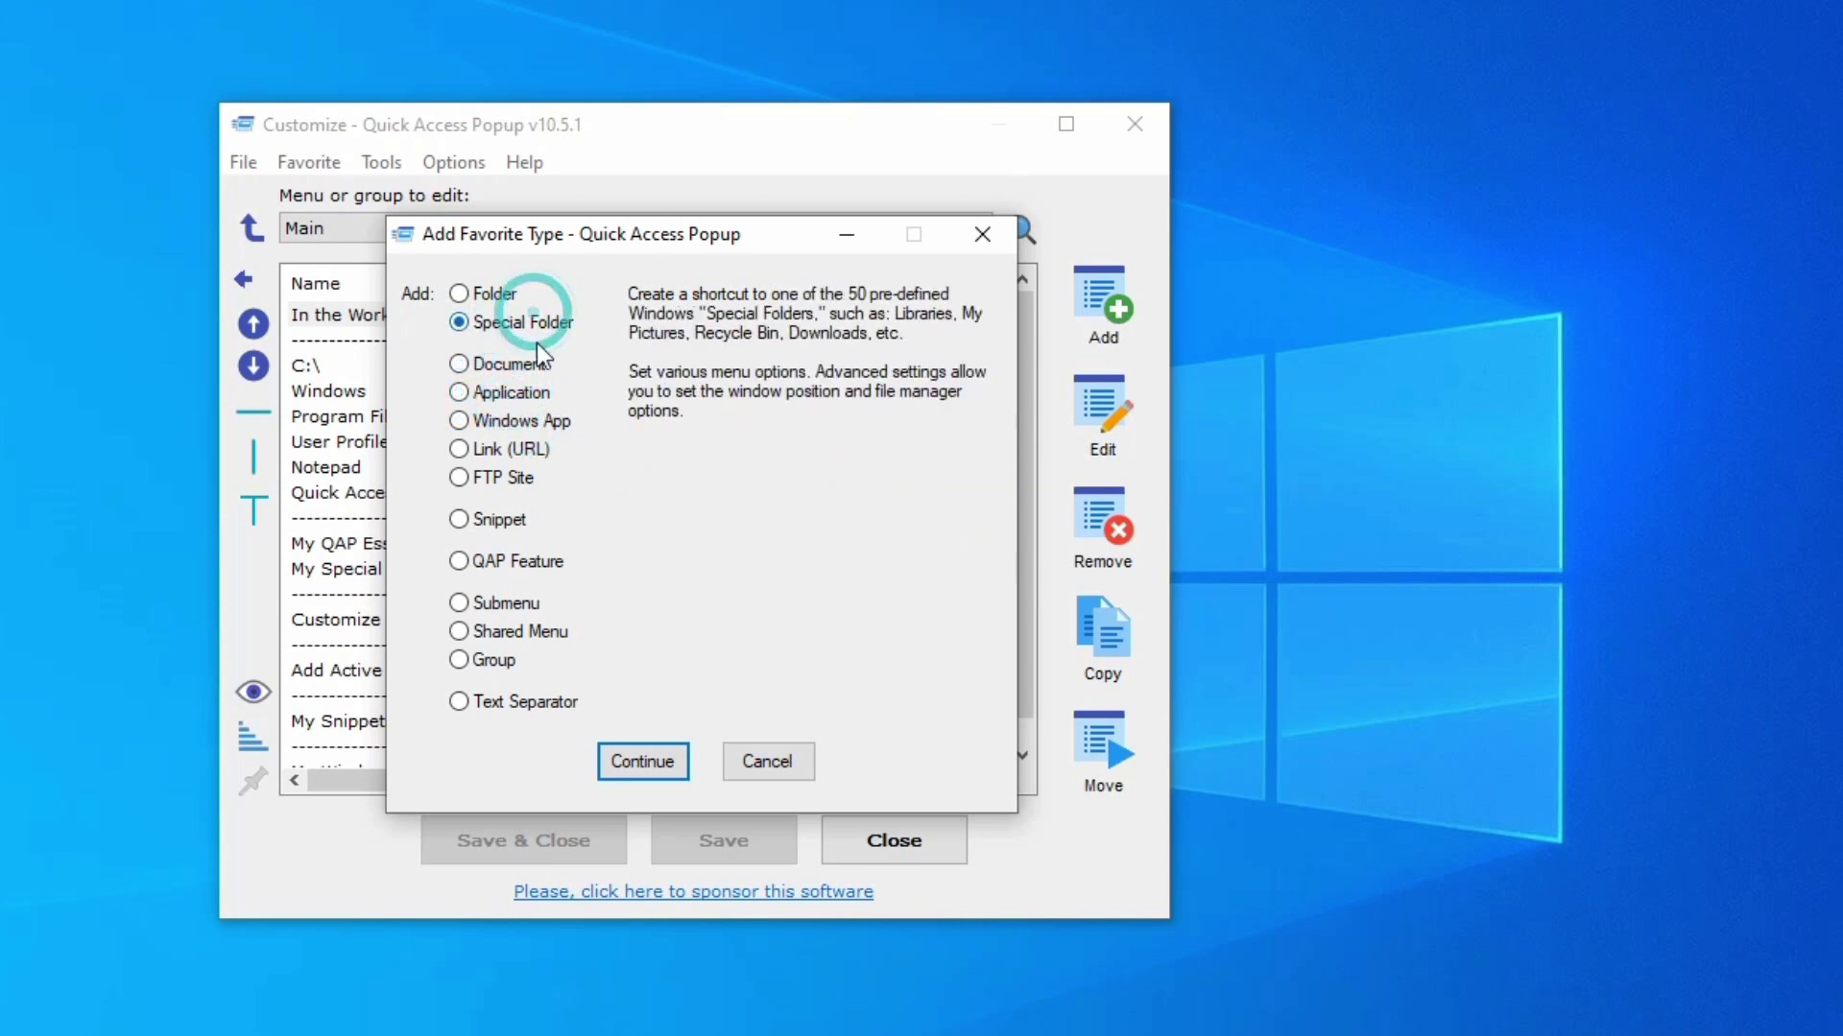
{"action": "left_click", "coordinate": [531, 393]}
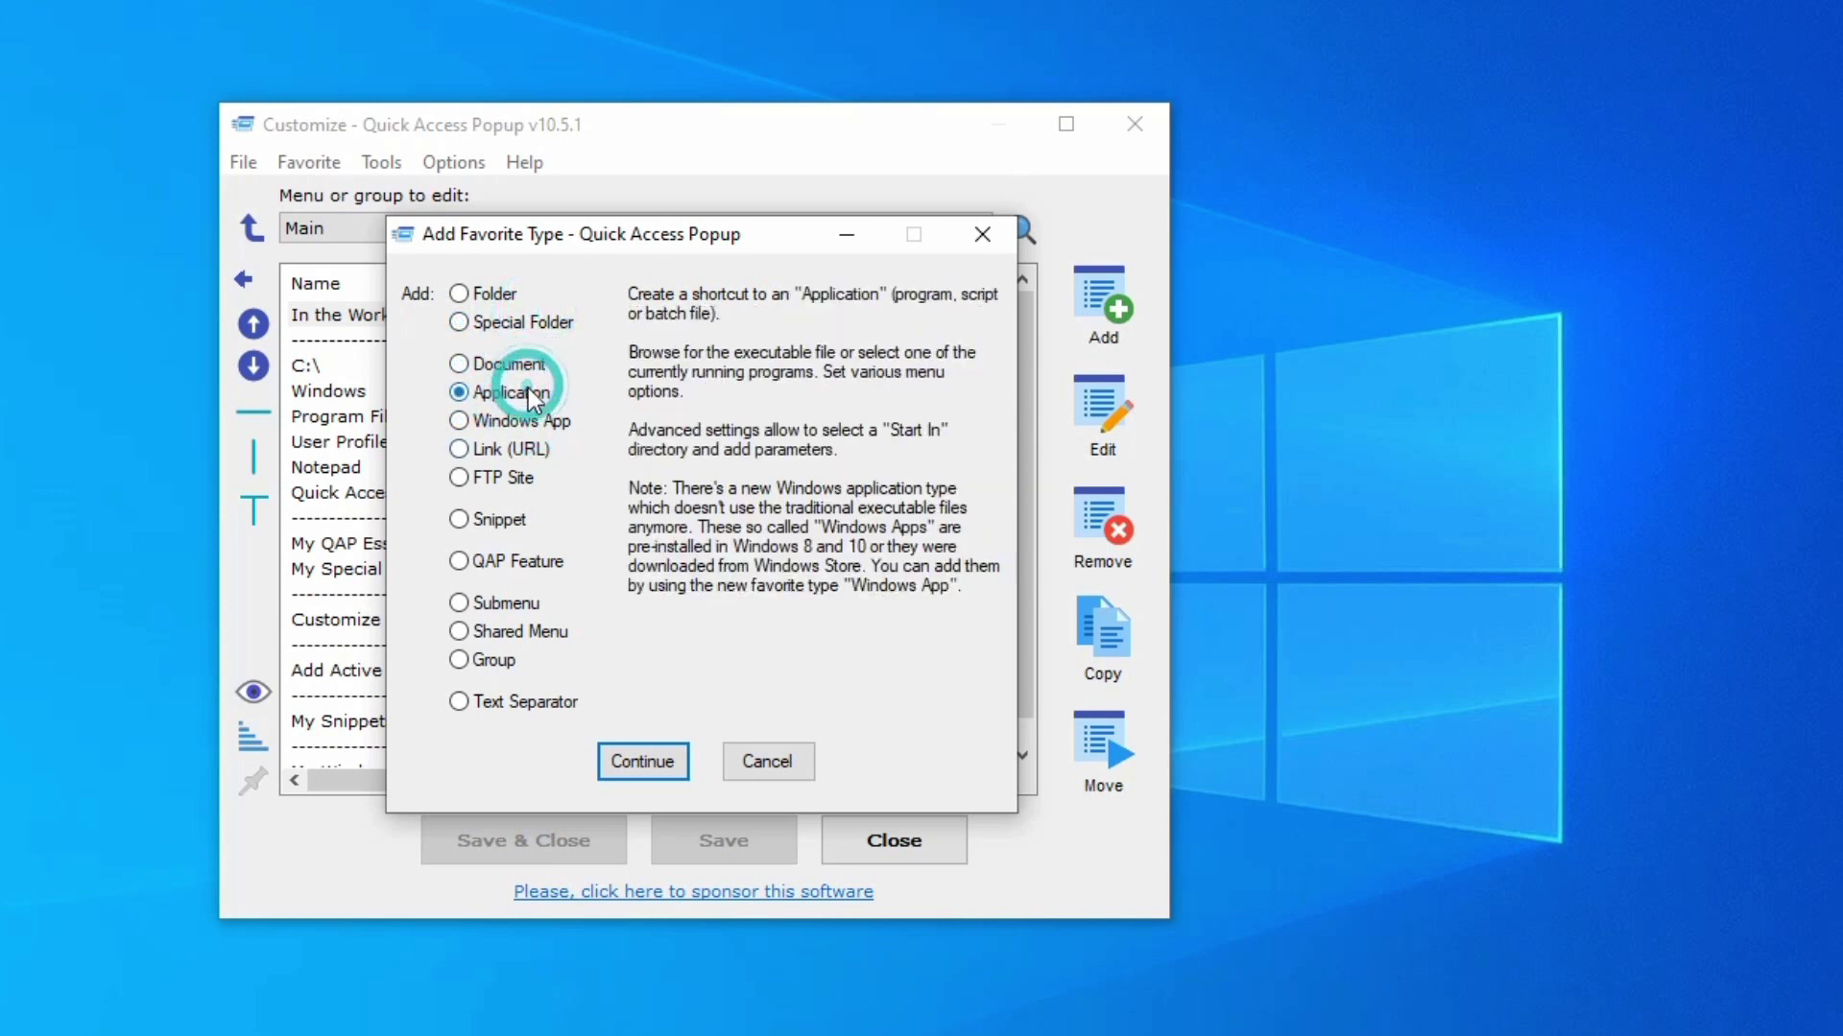
{"action": "left_click", "coordinate": [643, 761]}
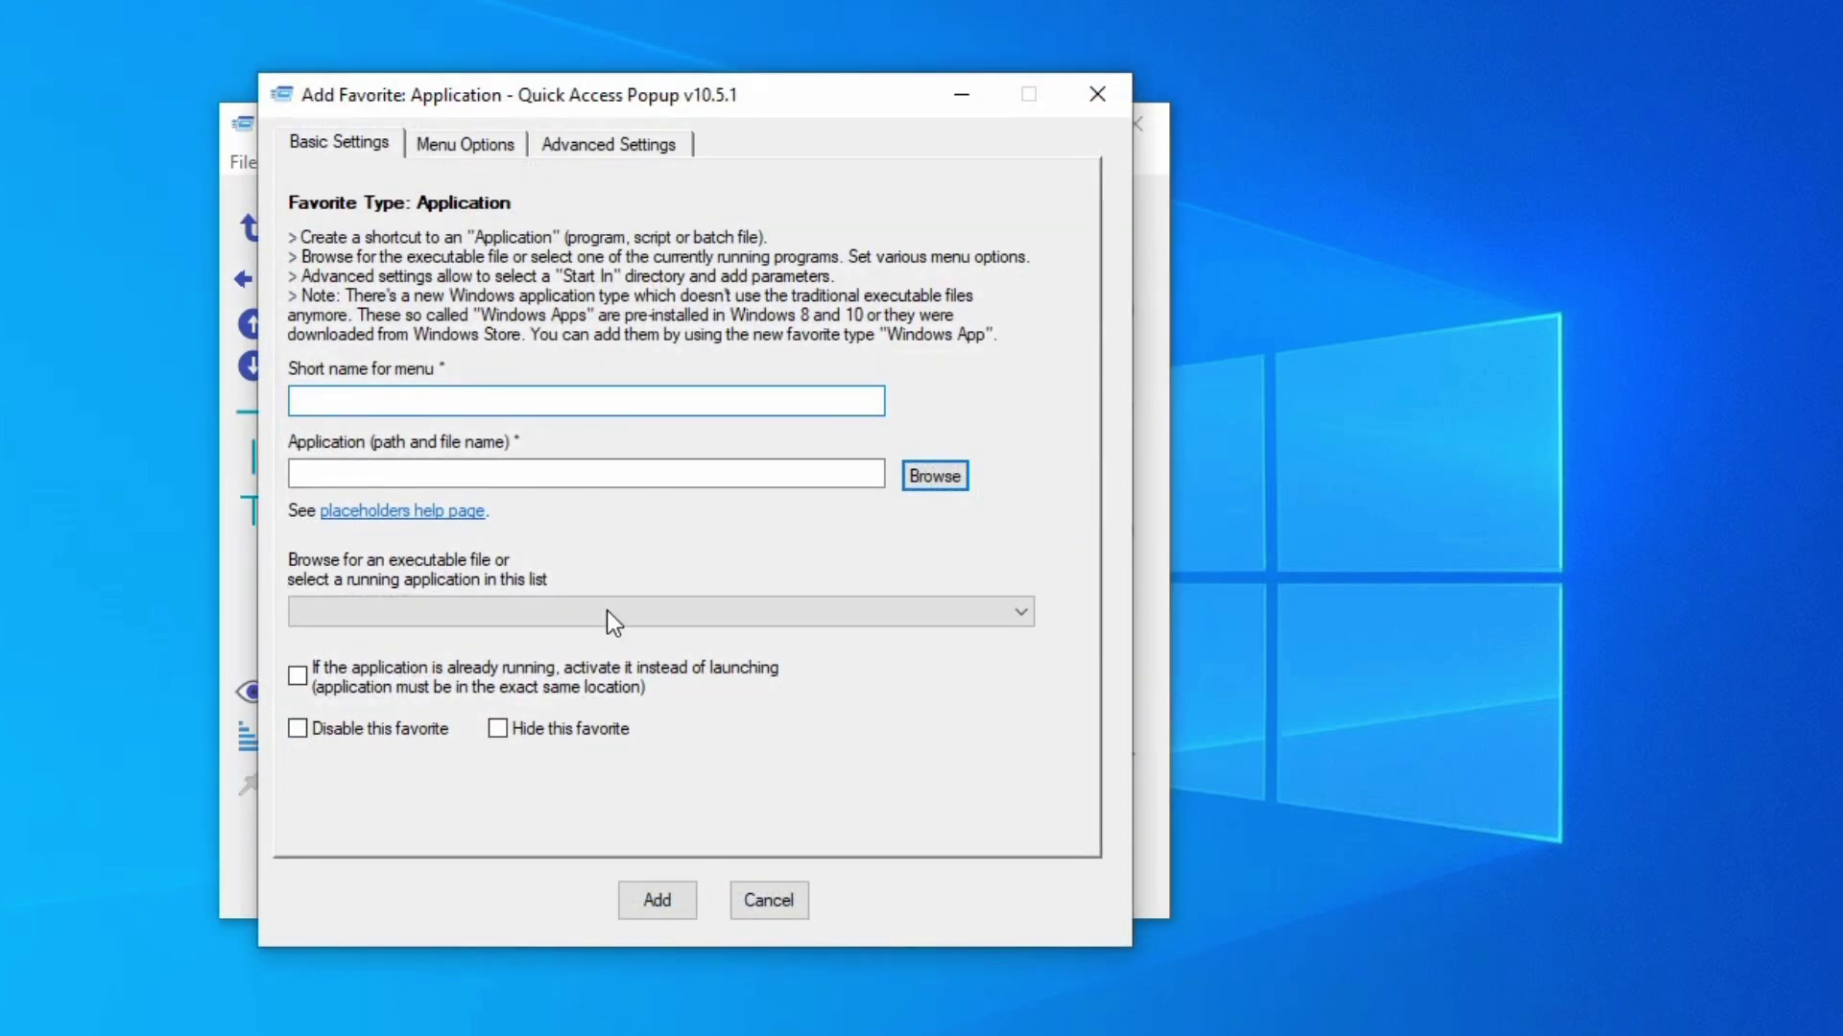
Browse for the application path and open C:\Program Files (x86)
{"action": "type", "text": "Crome"}
{"action": "left_click", "coordinate": [945, 476]}
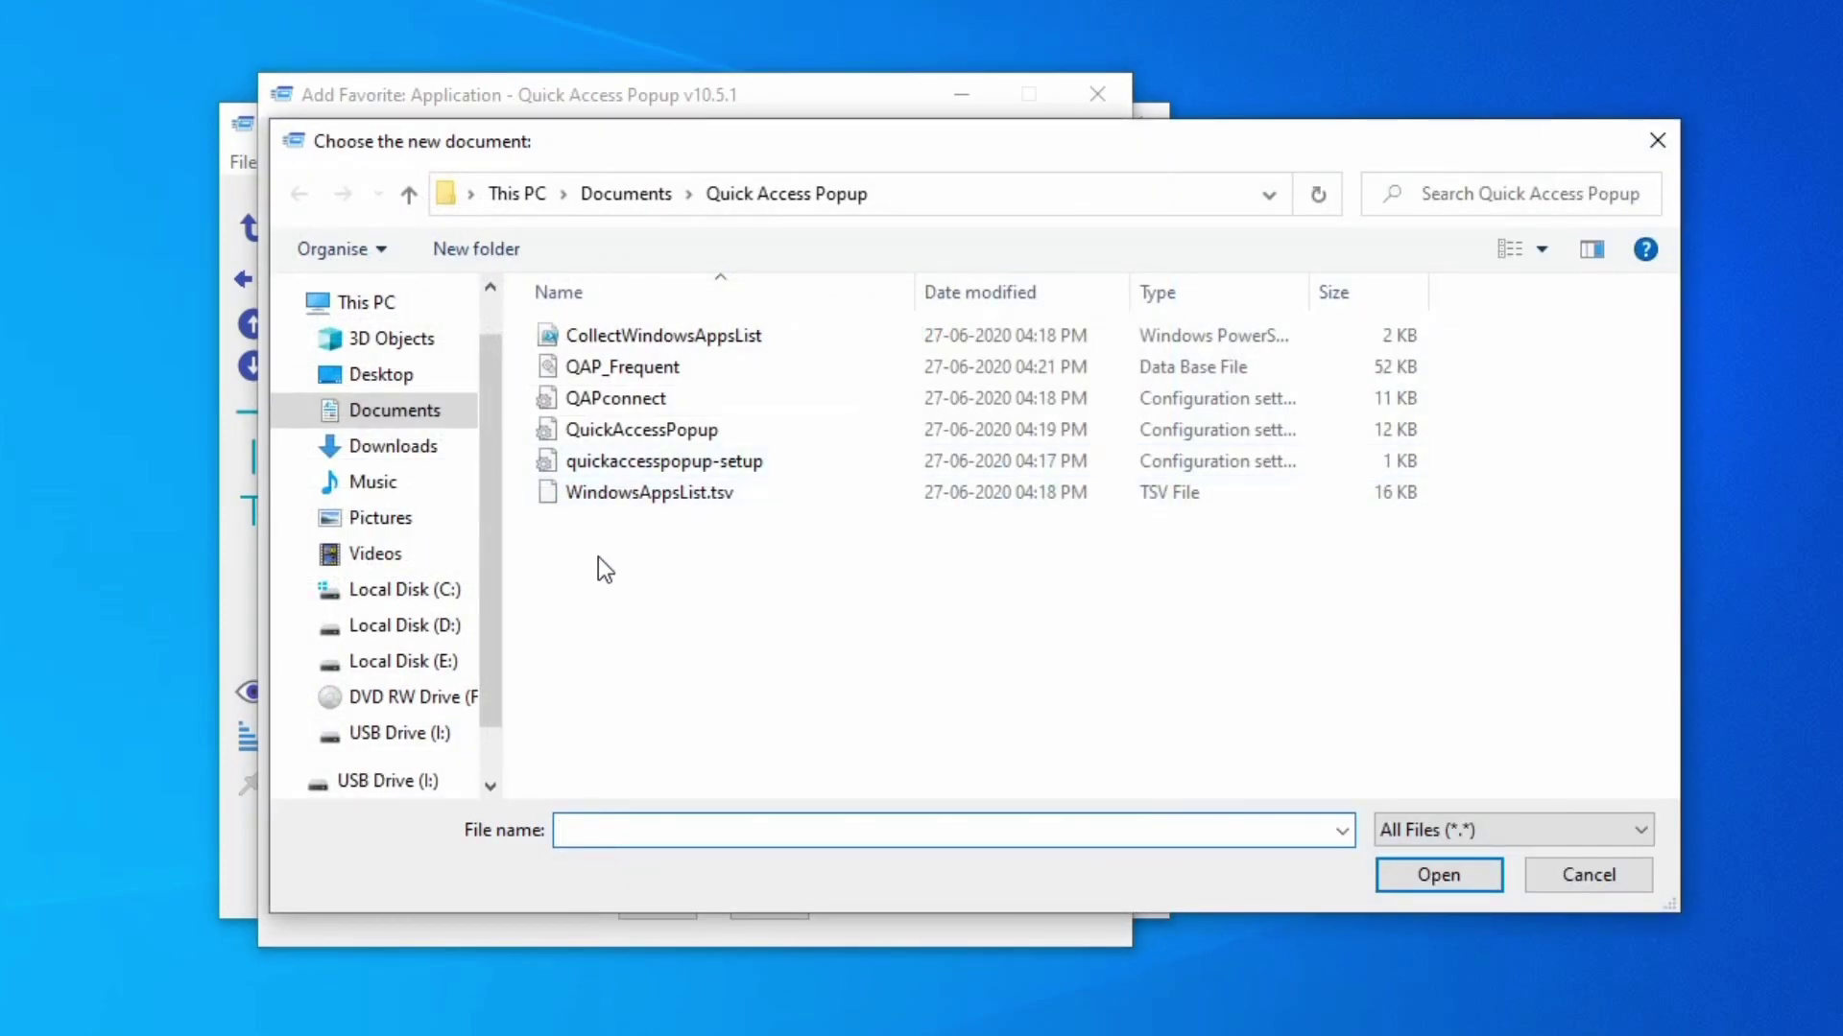
{"action": "left_click", "coordinate": [446, 593]}
{"action": "left_click", "coordinate": [672, 616]}
{"action": "double_click", "coordinate": [671, 617]}
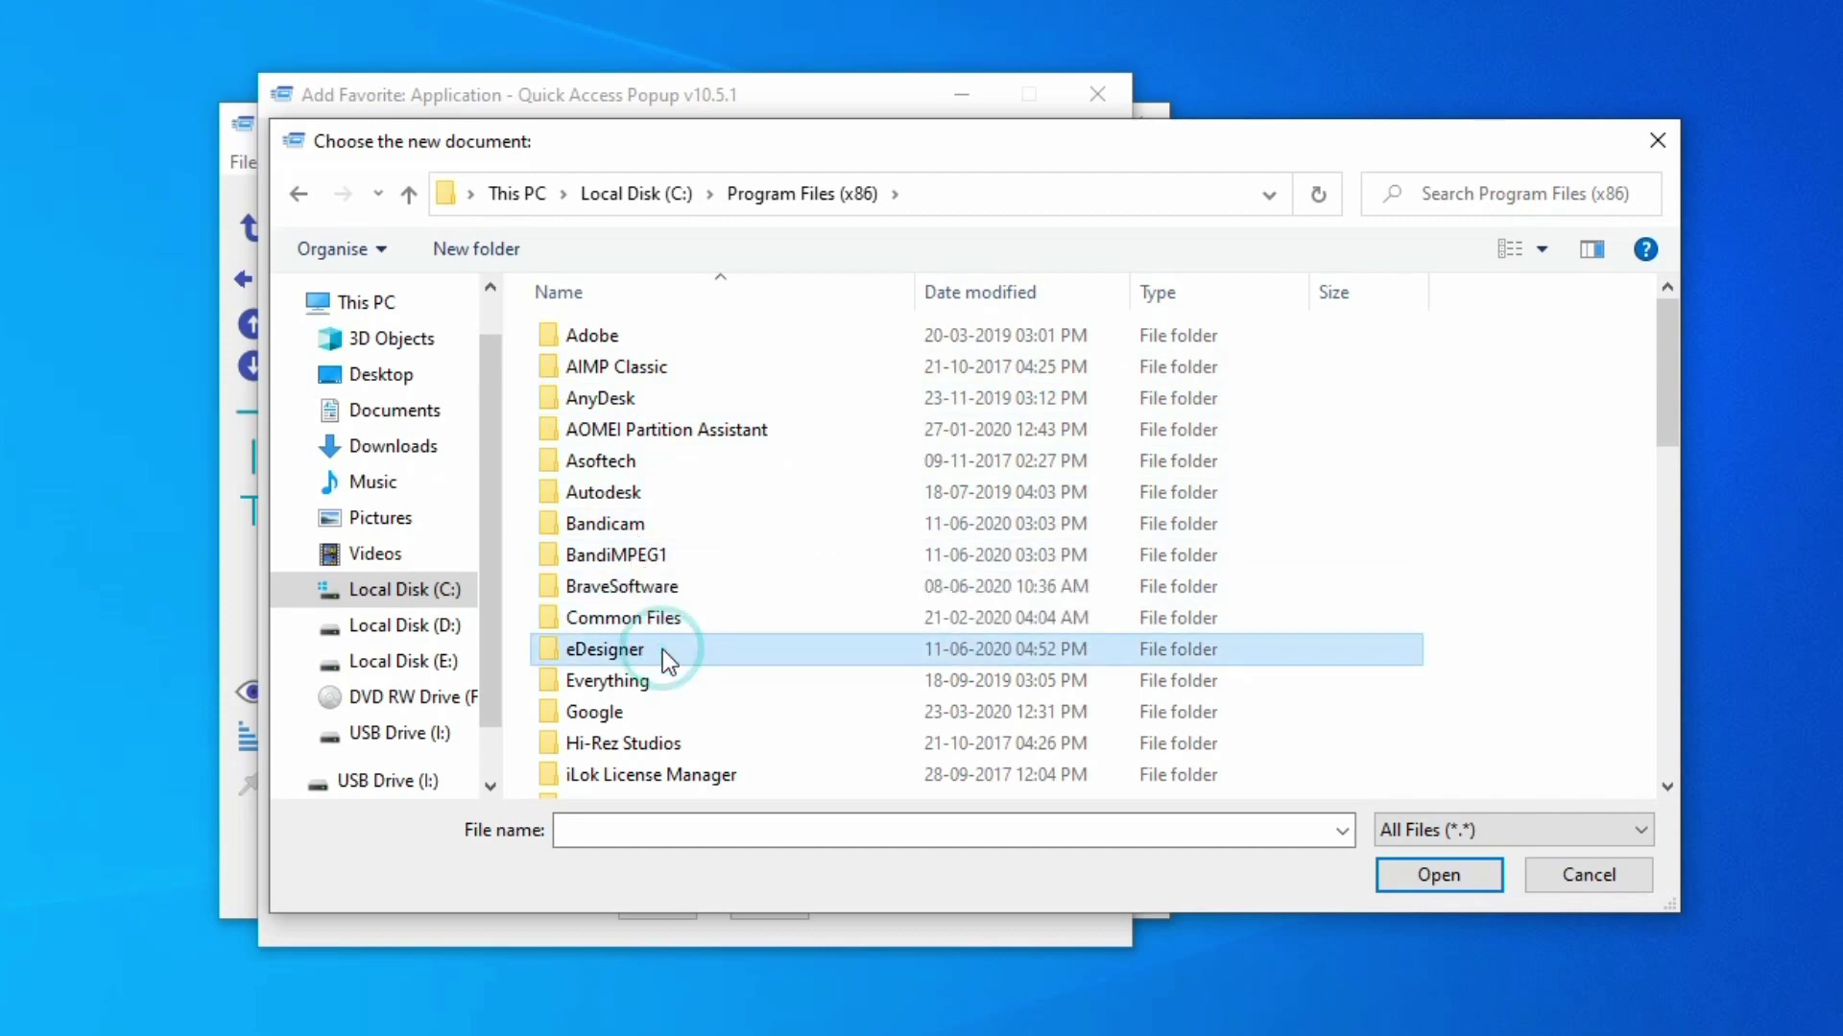
Pick chrome.exe from Google\Chrome\Application, then add and save the chrome favourite
{"action": "key", "text": "v"}
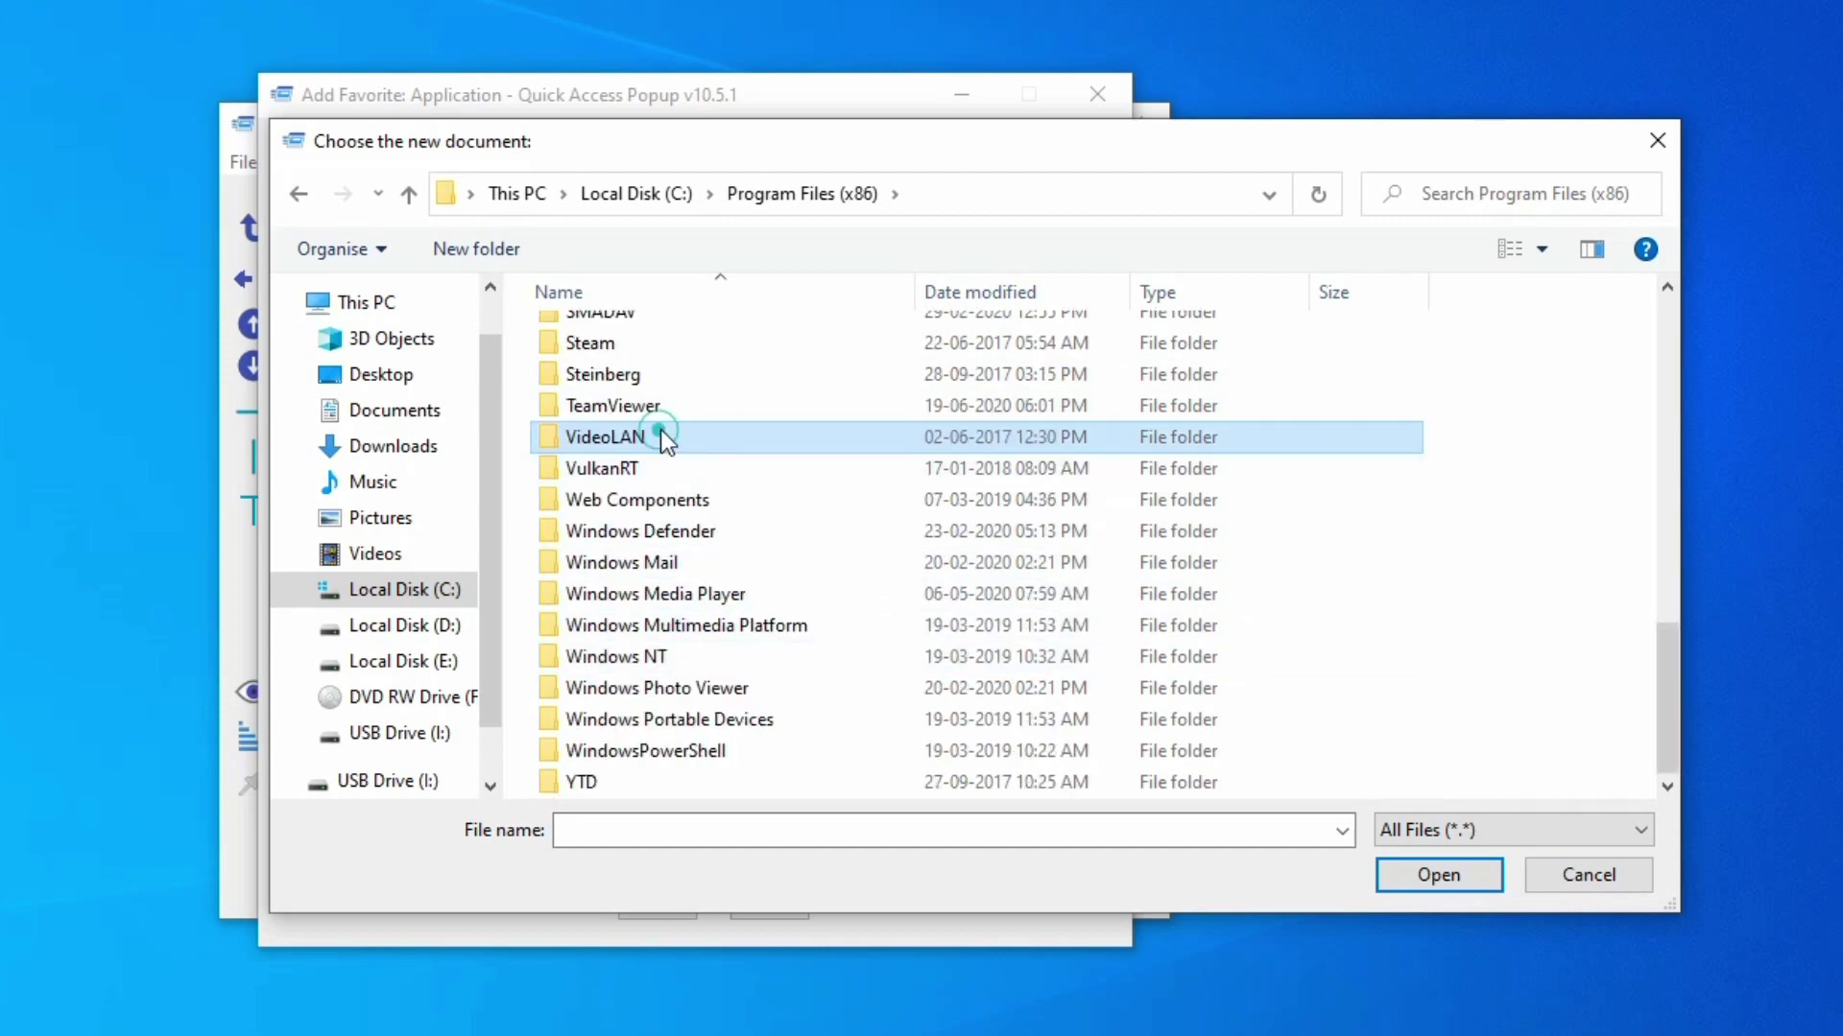
{"action": "scroll", "coordinate": [667, 427], "scroll_direction": "up", "scroll_amount": 20}
{"action": "scroll", "coordinate": [655, 557], "scroll_direction": "down", "scroll_amount": 1}
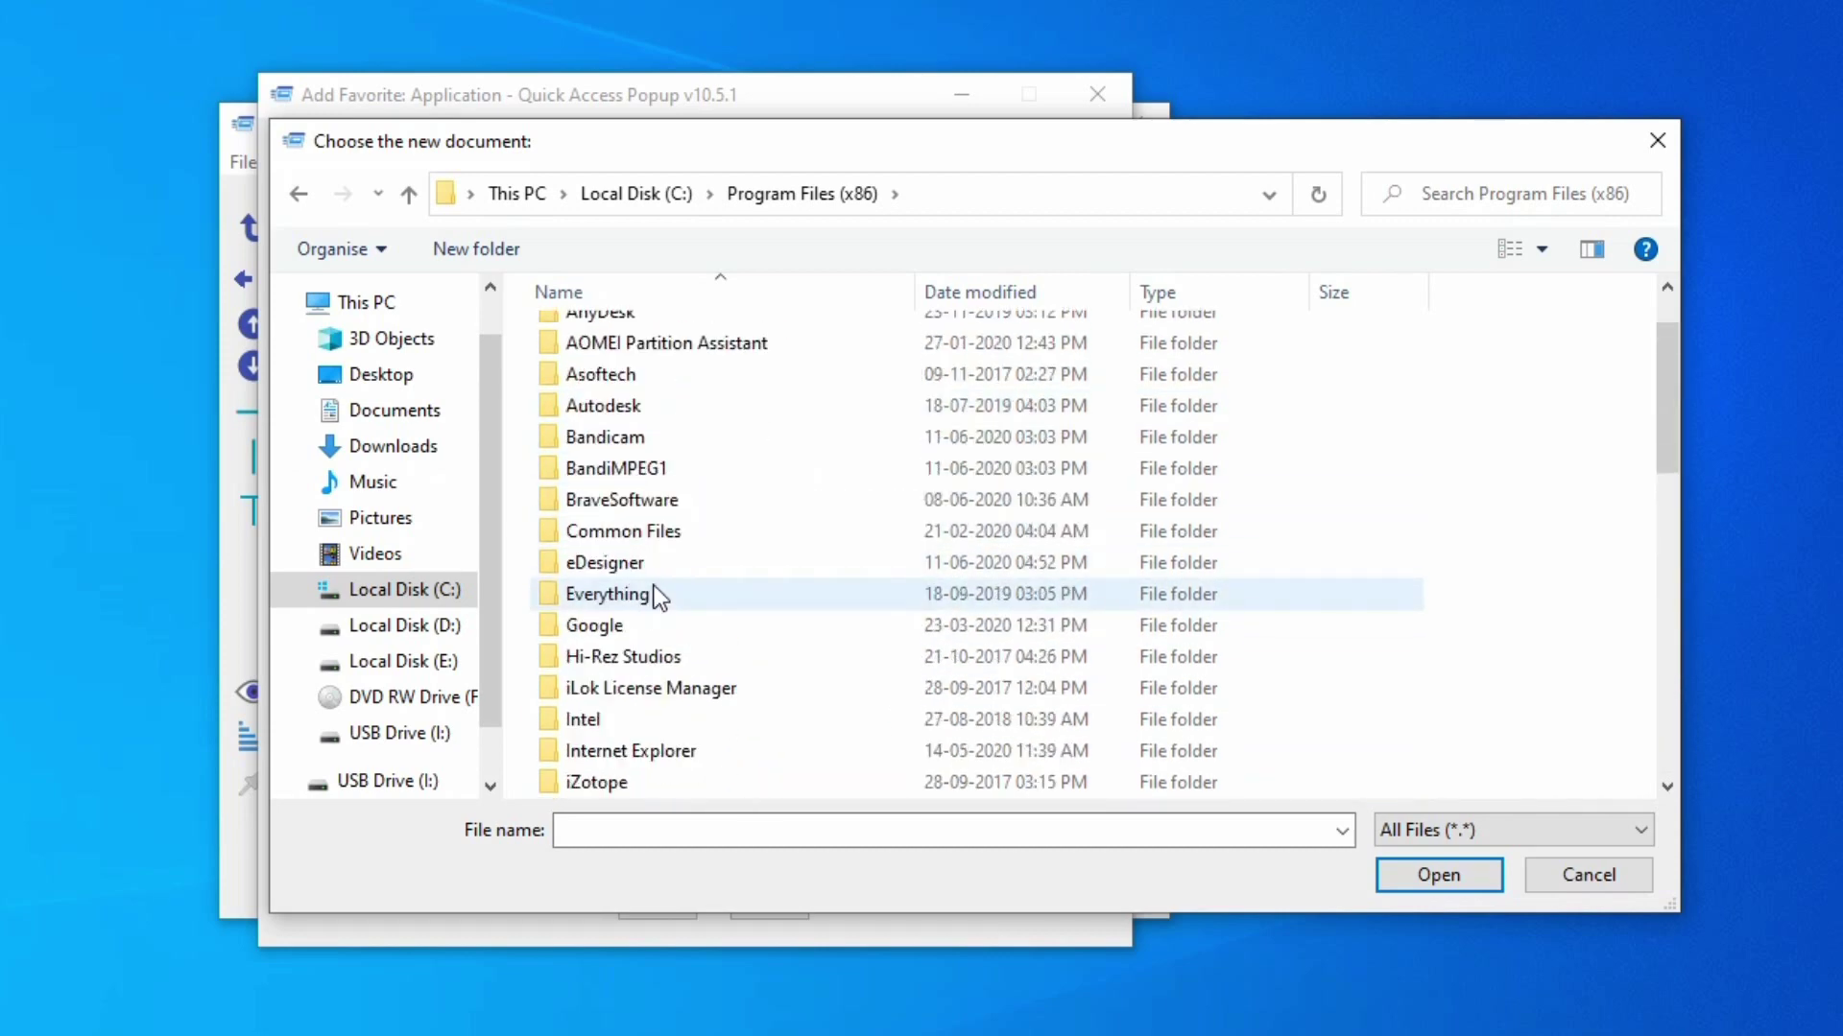
{"action": "double_click", "coordinate": [643, 624]}
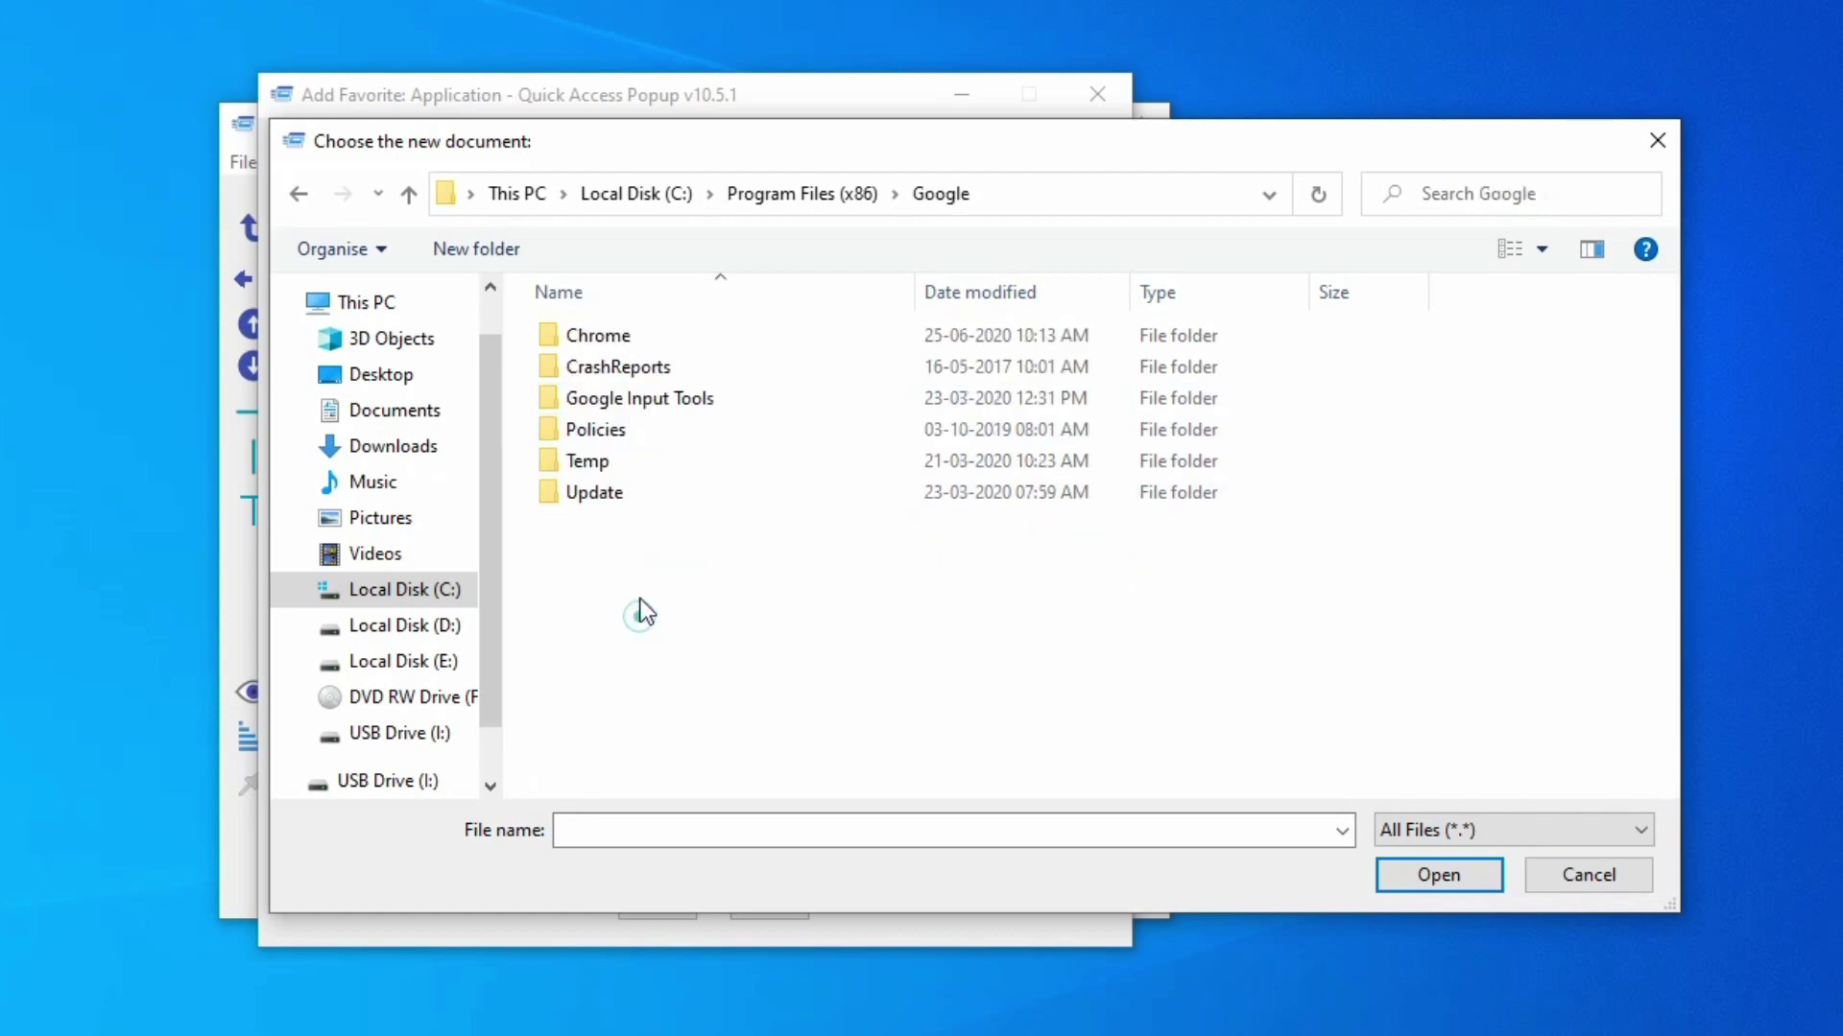
{"action": "double_click", "coordinate": [656, 337]}
{"action": "double_click", "coordinate": [650, 336]}
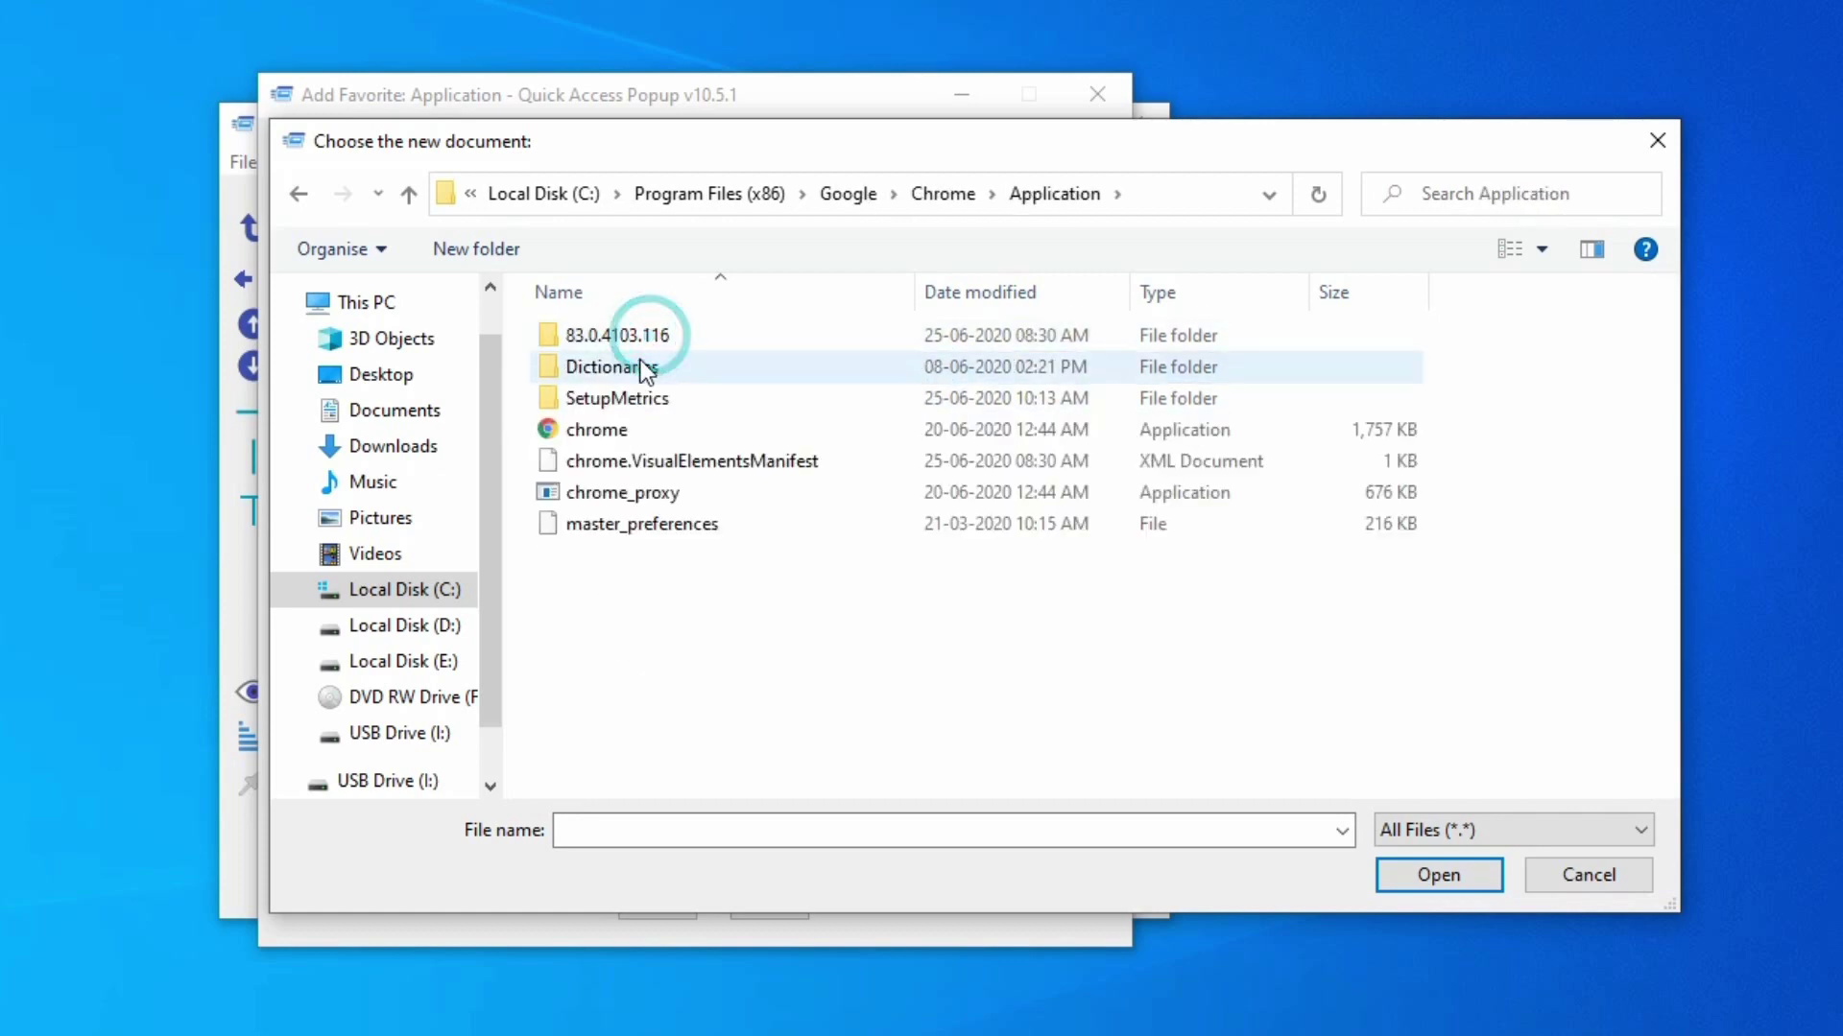
{"action": "double_click", "coordinate": [628, 430]}
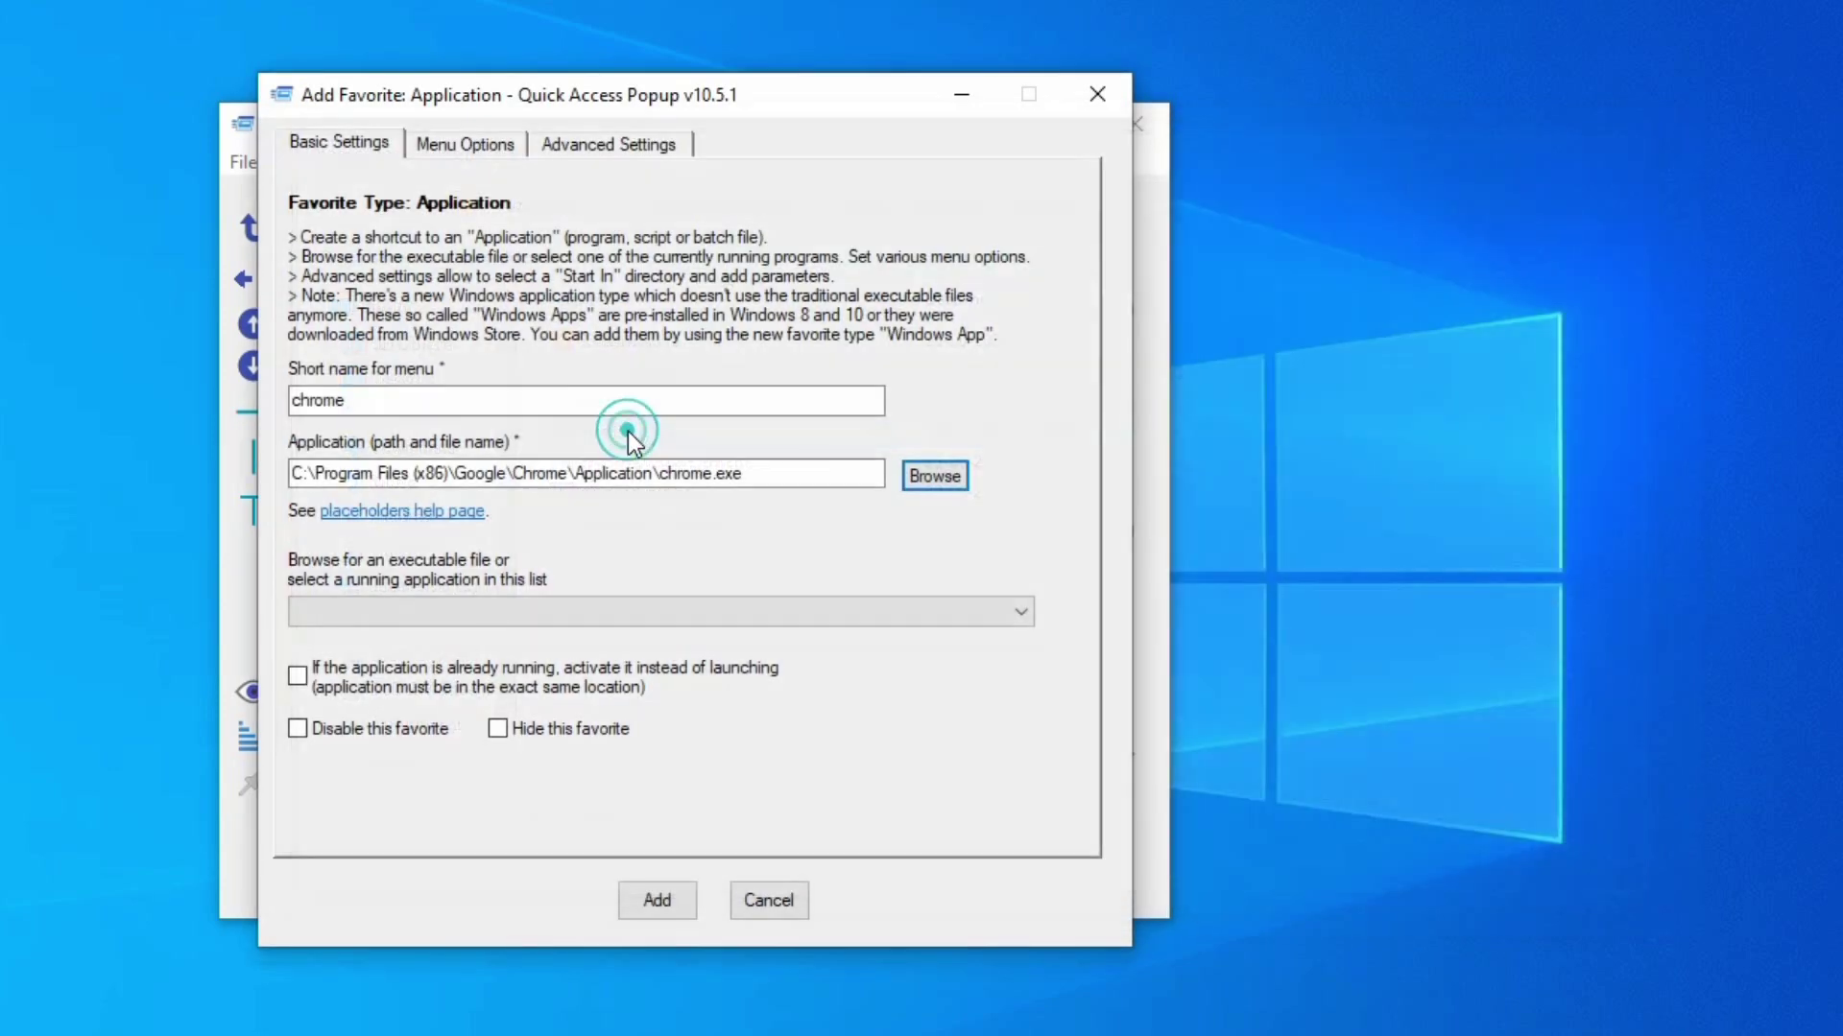
{"action": "left_click", "coordinate": [649, 904]}
{"action": "left_click", "coordinate": [746, 840]}
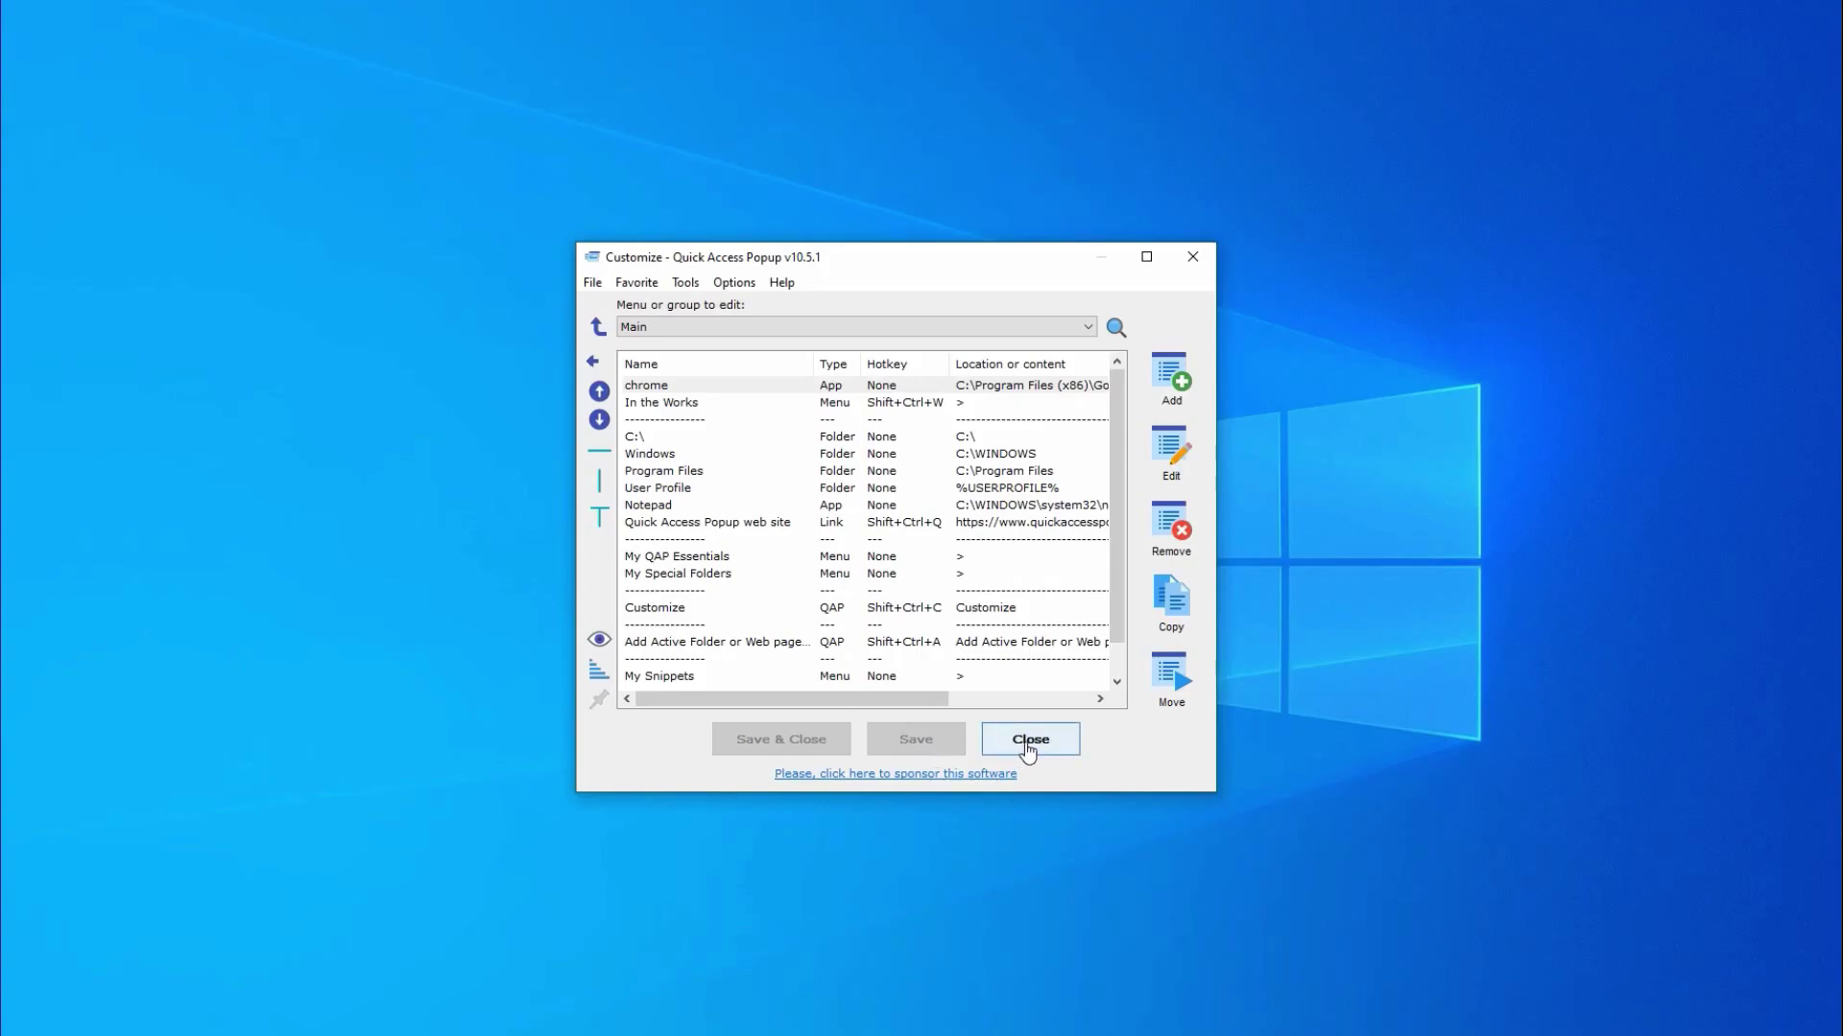
Close Customize and launch Chrome from the new chrome entry in the Quick Access Popup menu
{"action": "left_click", "coordinate": [1027, 744]}
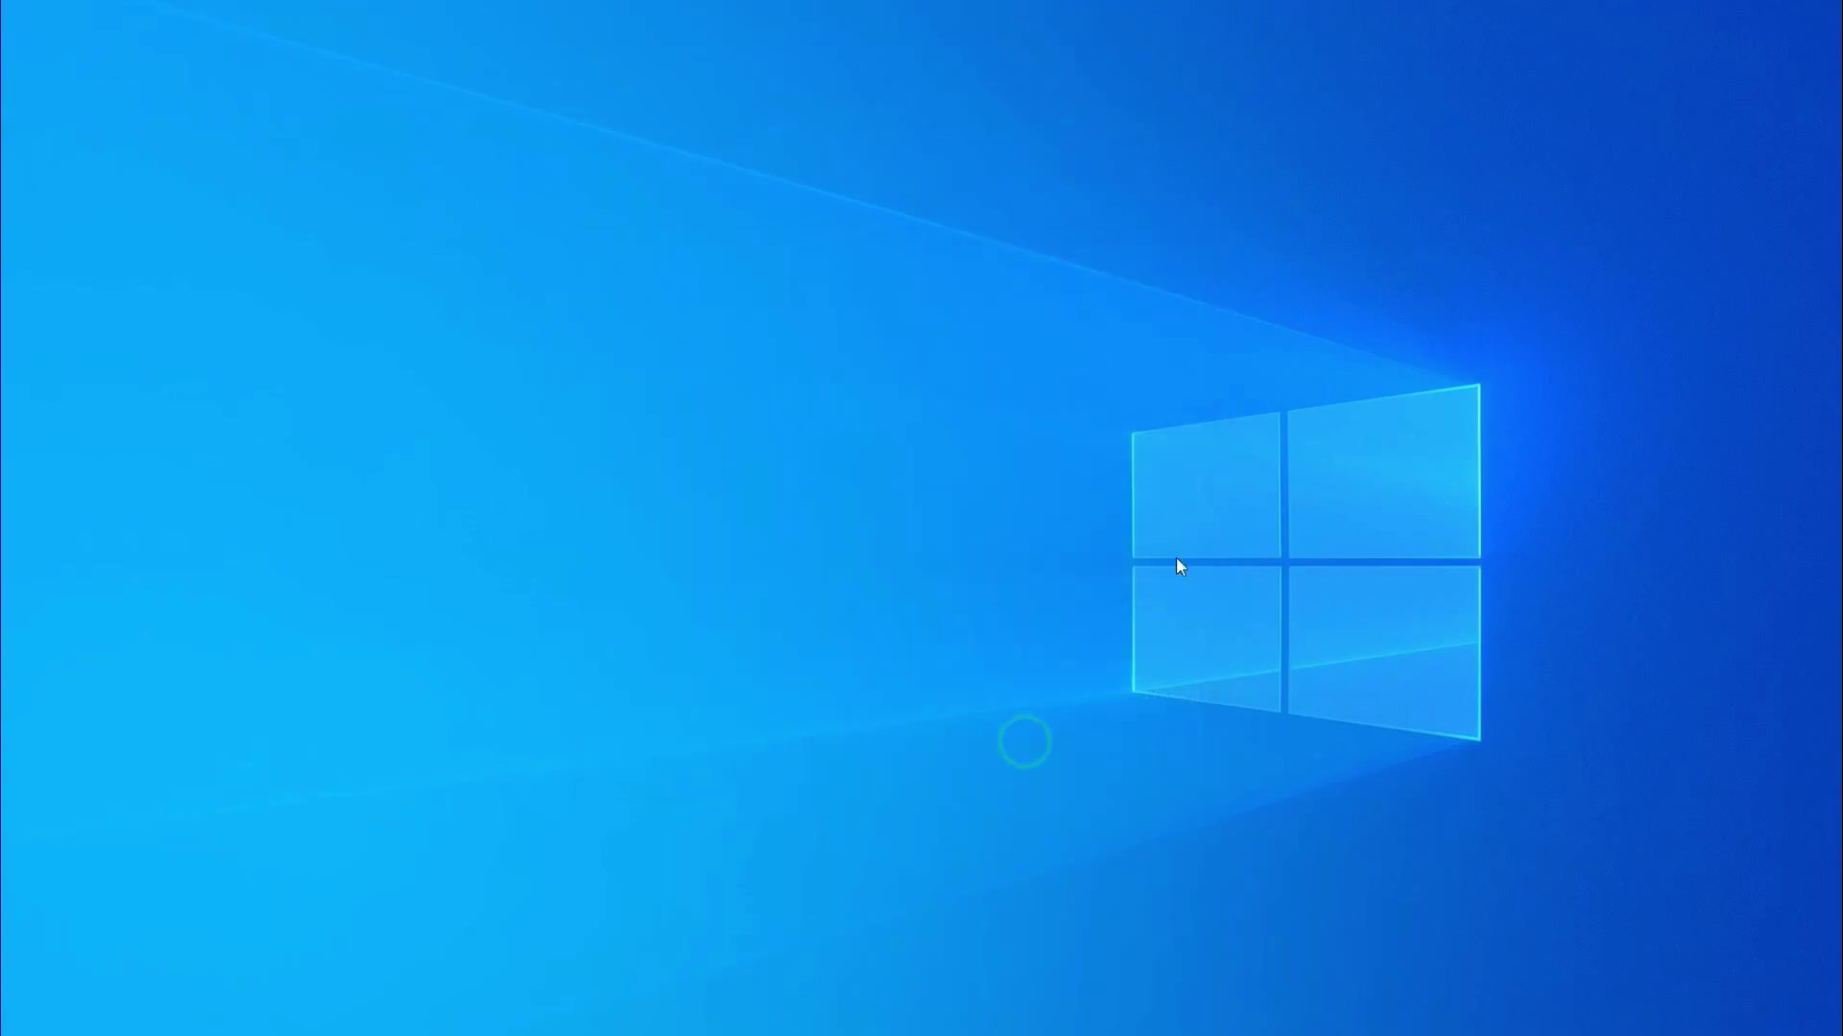
{"action": "right_click", "coordinate": [1190, 482]}
{"action": "left_click", "coordinate": [1277, 637]}
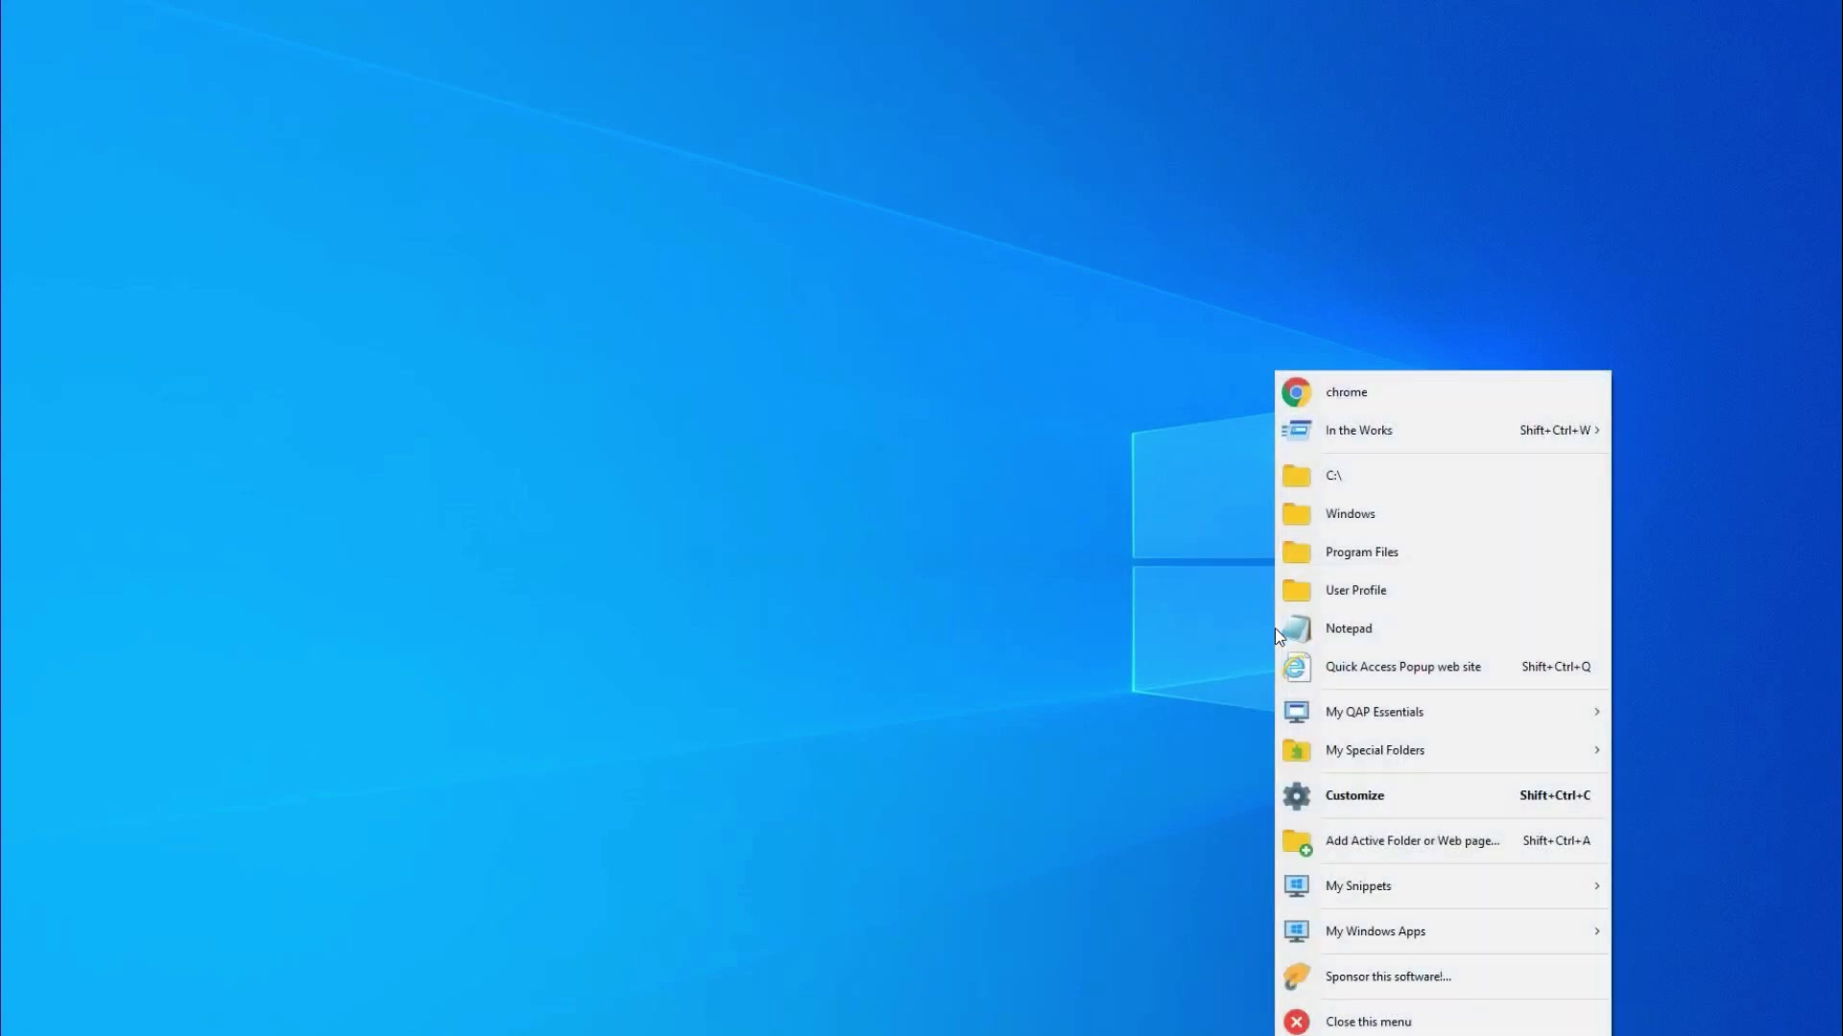
{"action": "left_click", "coordinate": [1355, 403]}
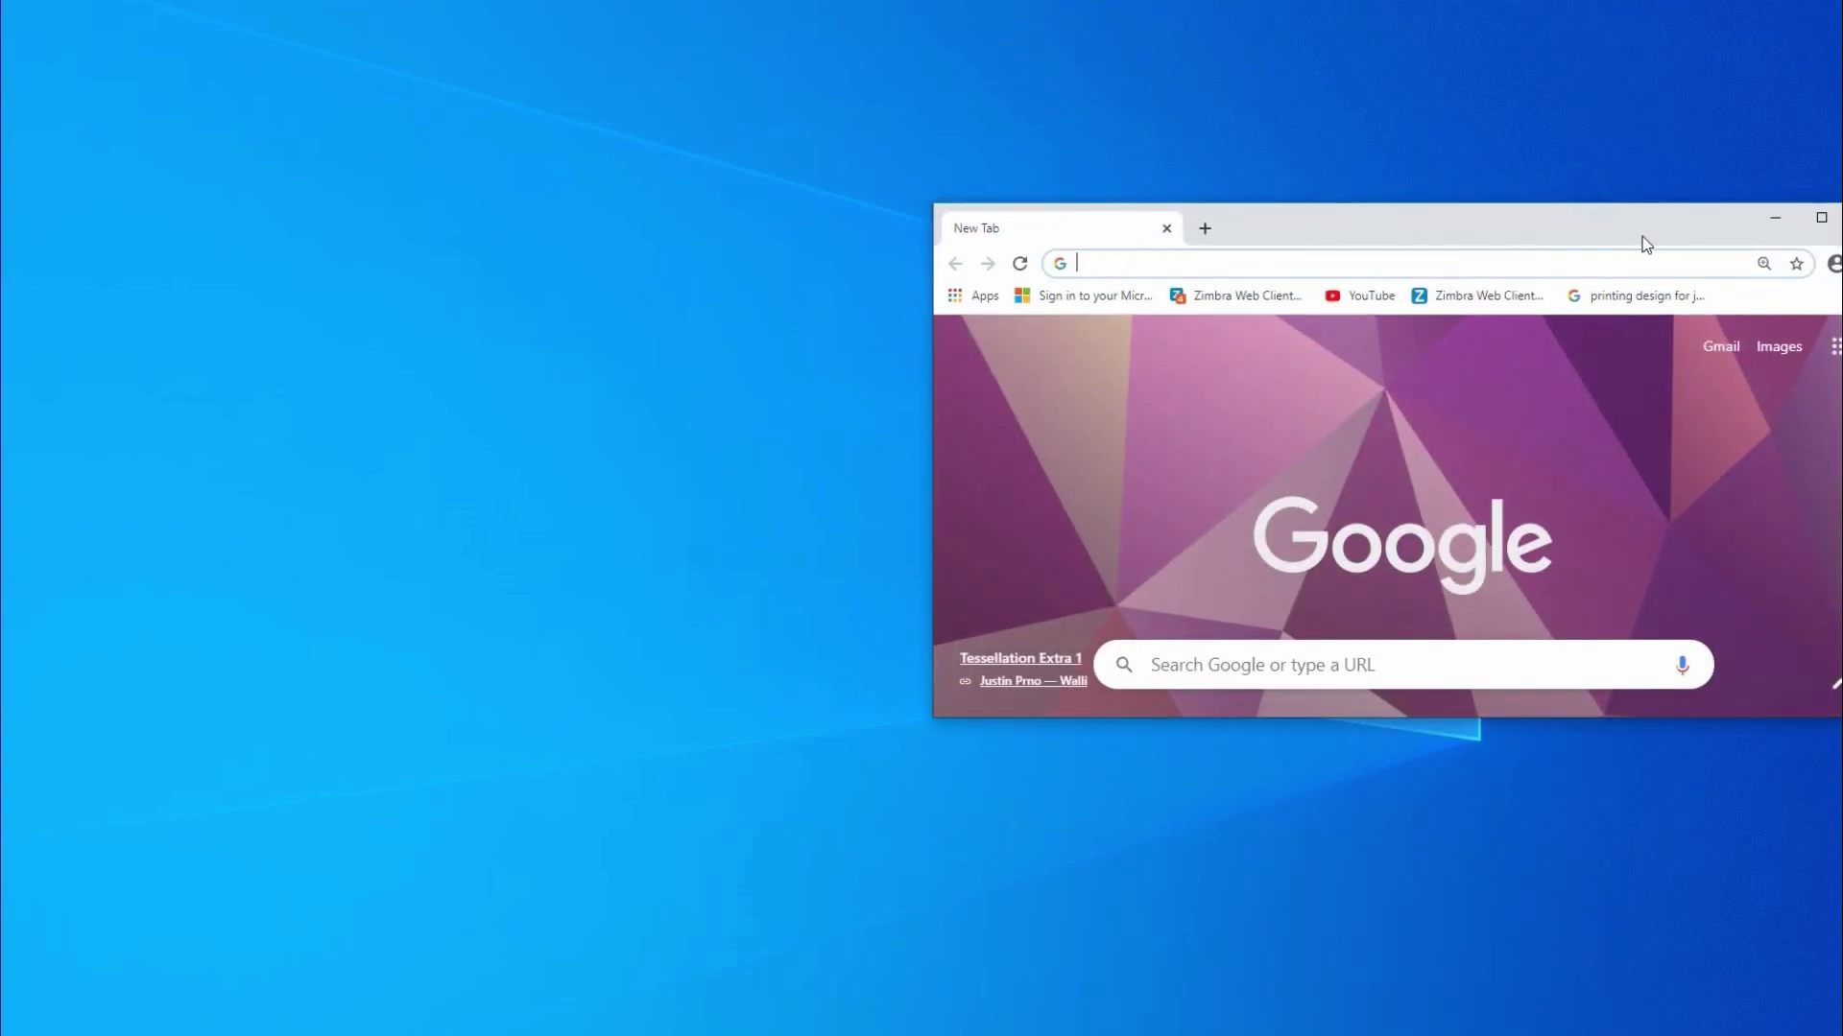
Move and close the extra Chrome window, then select shotcut.org's intro text through Click to Download
{"action": "left_click_drag", "start_coordinate": [1631, 236], "coordinate": [1077, 191]}
{"action": "left_click", "coordinate": [1380, 189]}
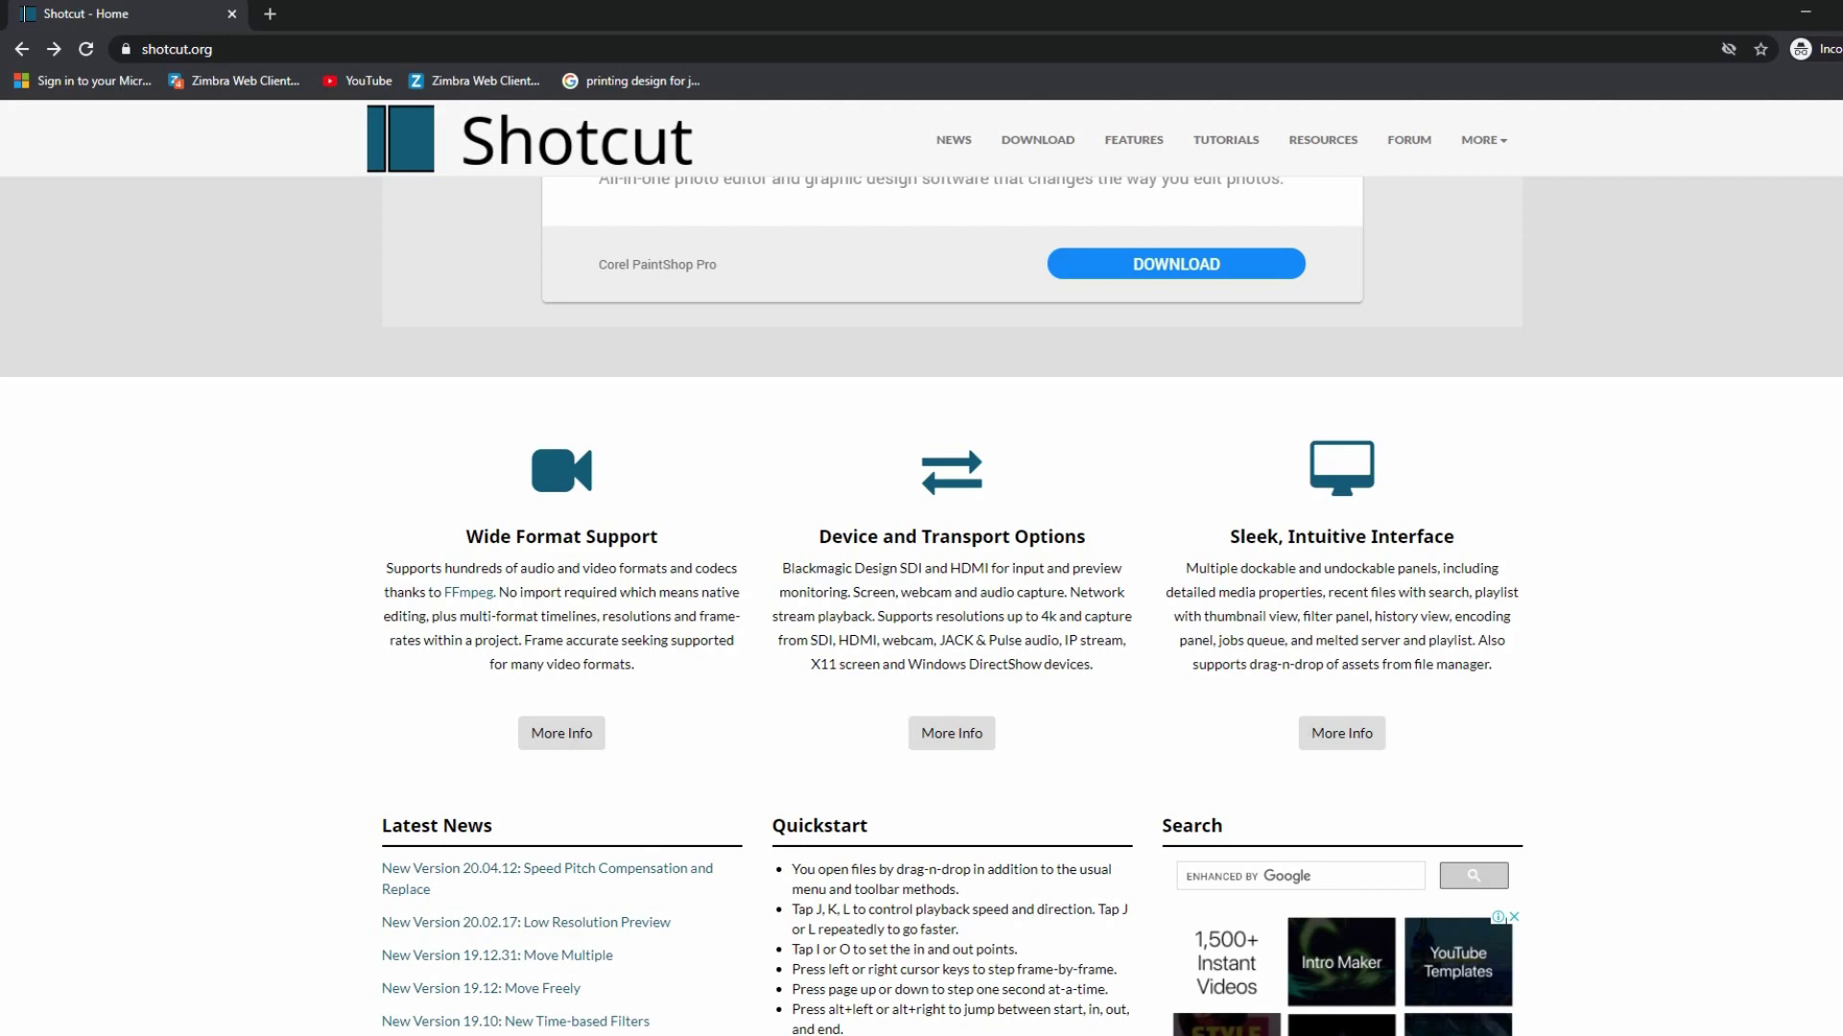
{"action": "scroll", "coordinate": [921, 576], "scroll_direction": "up", "scroll_amount": 6}
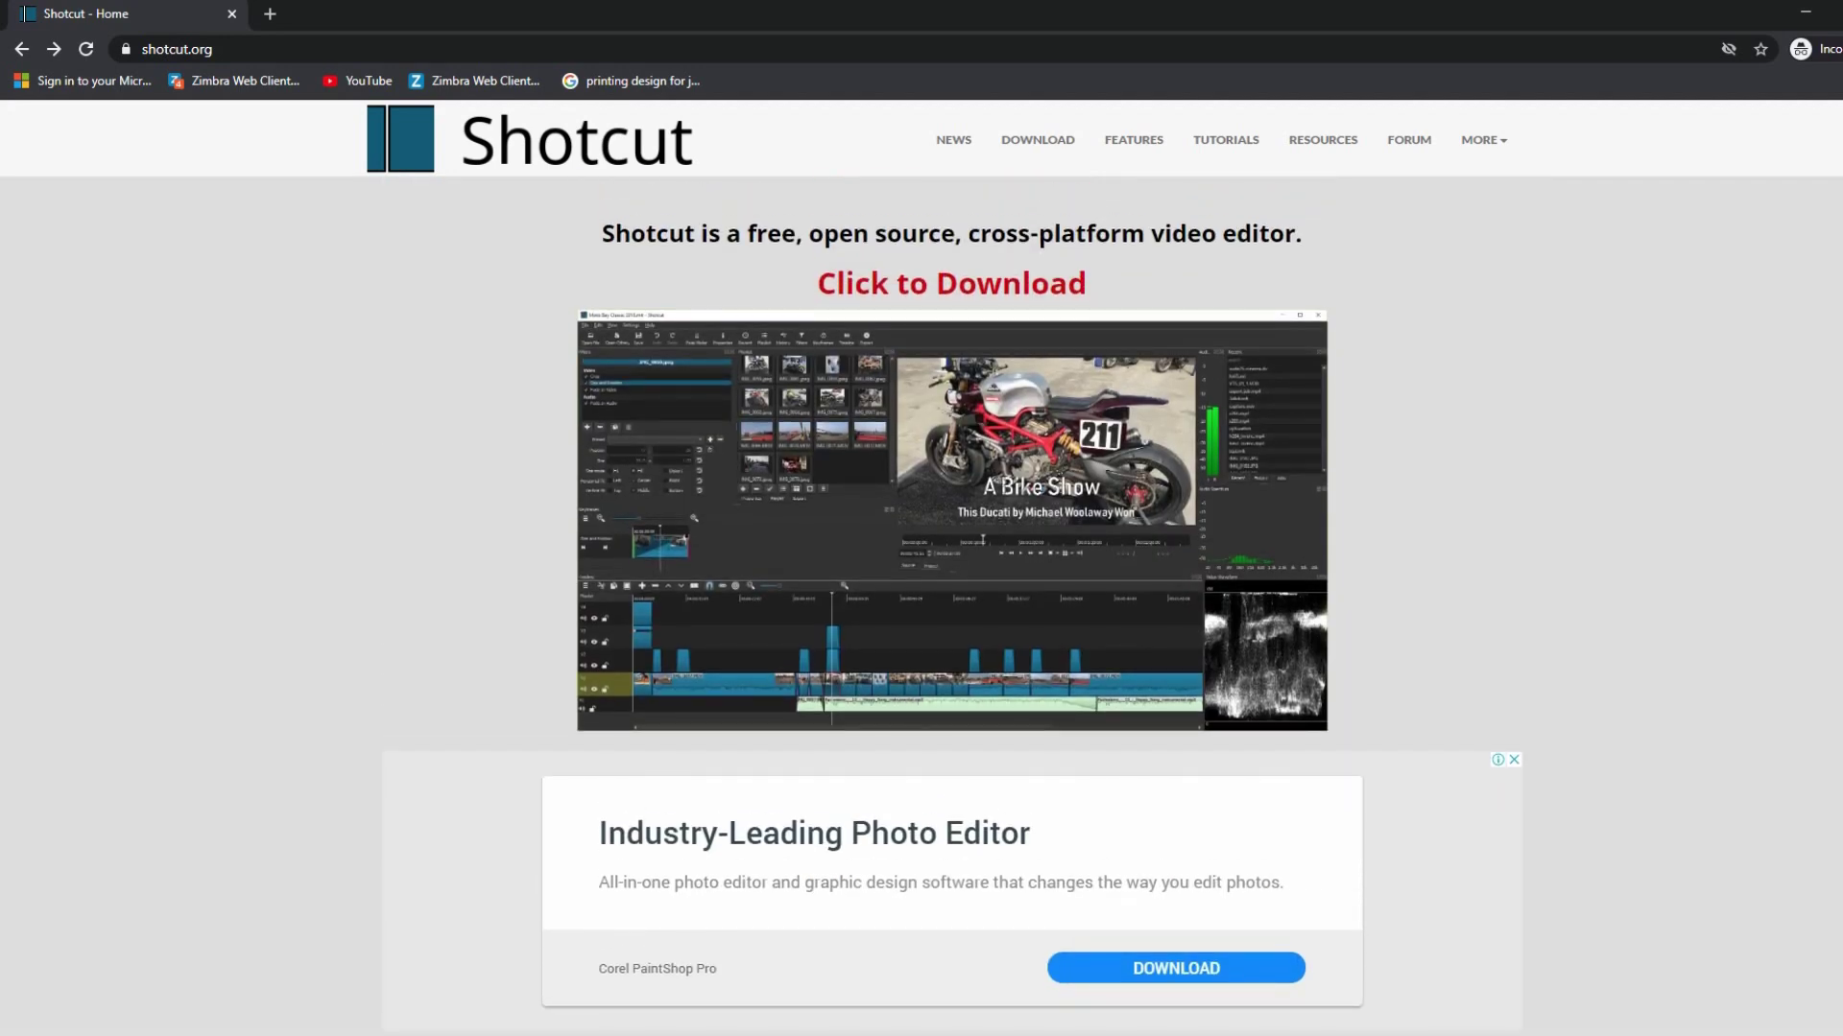
{"action": "left_click_drag", "start_coordinate": [601, 234], "coordinate": [1086, 286]}
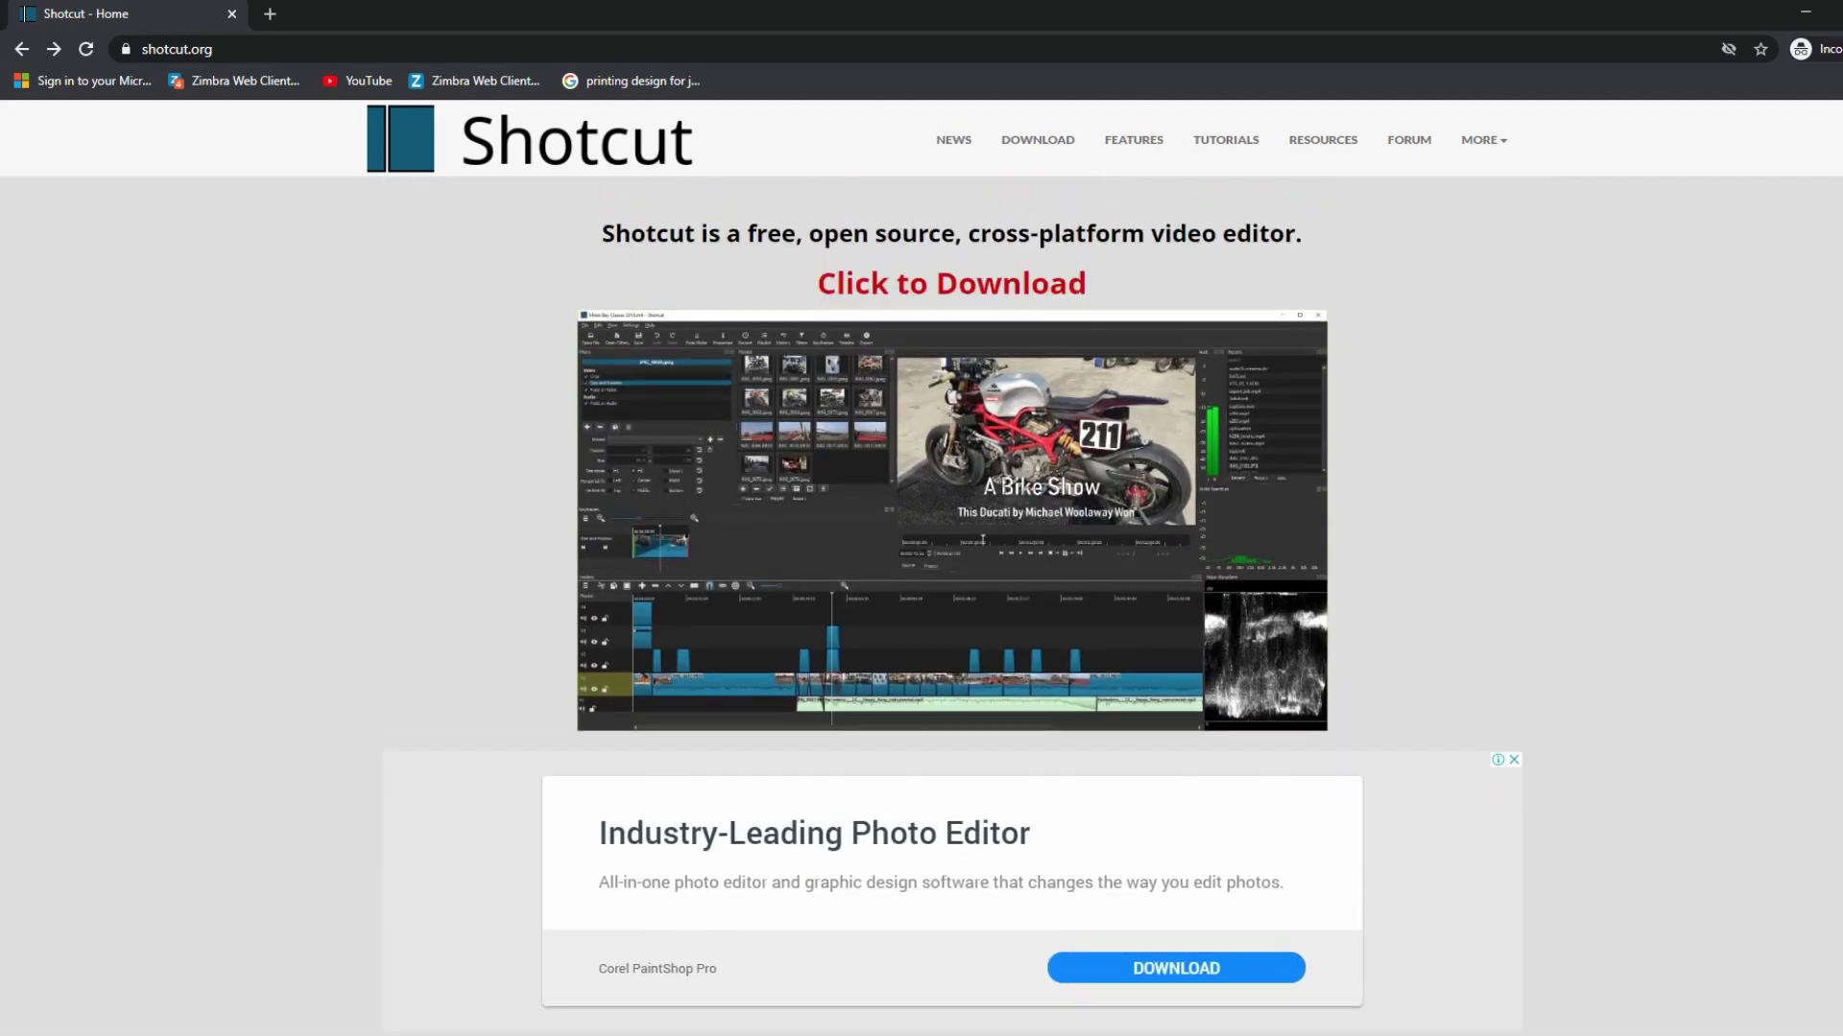